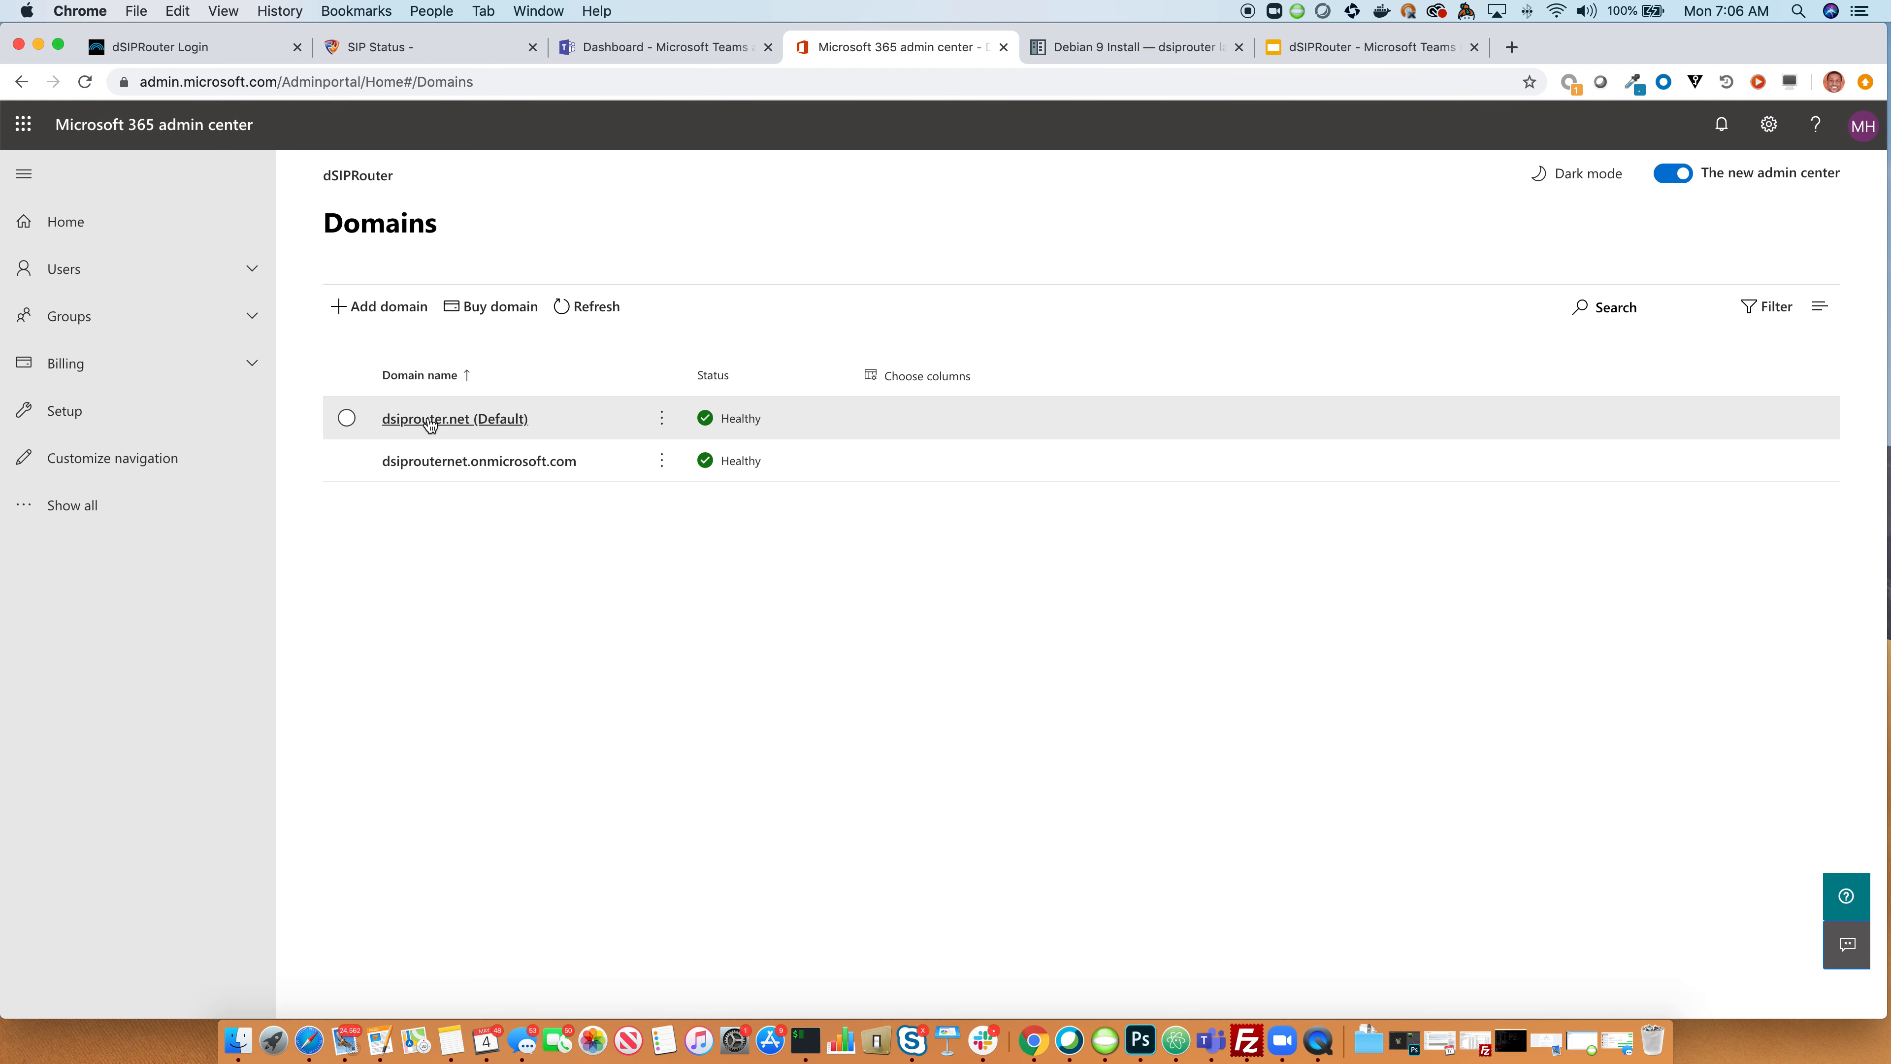
Step: Review the custom DNS records of the dsiprouter.net domain, then close its details
{"action": "left_click", "coordinate": [429, 423]}
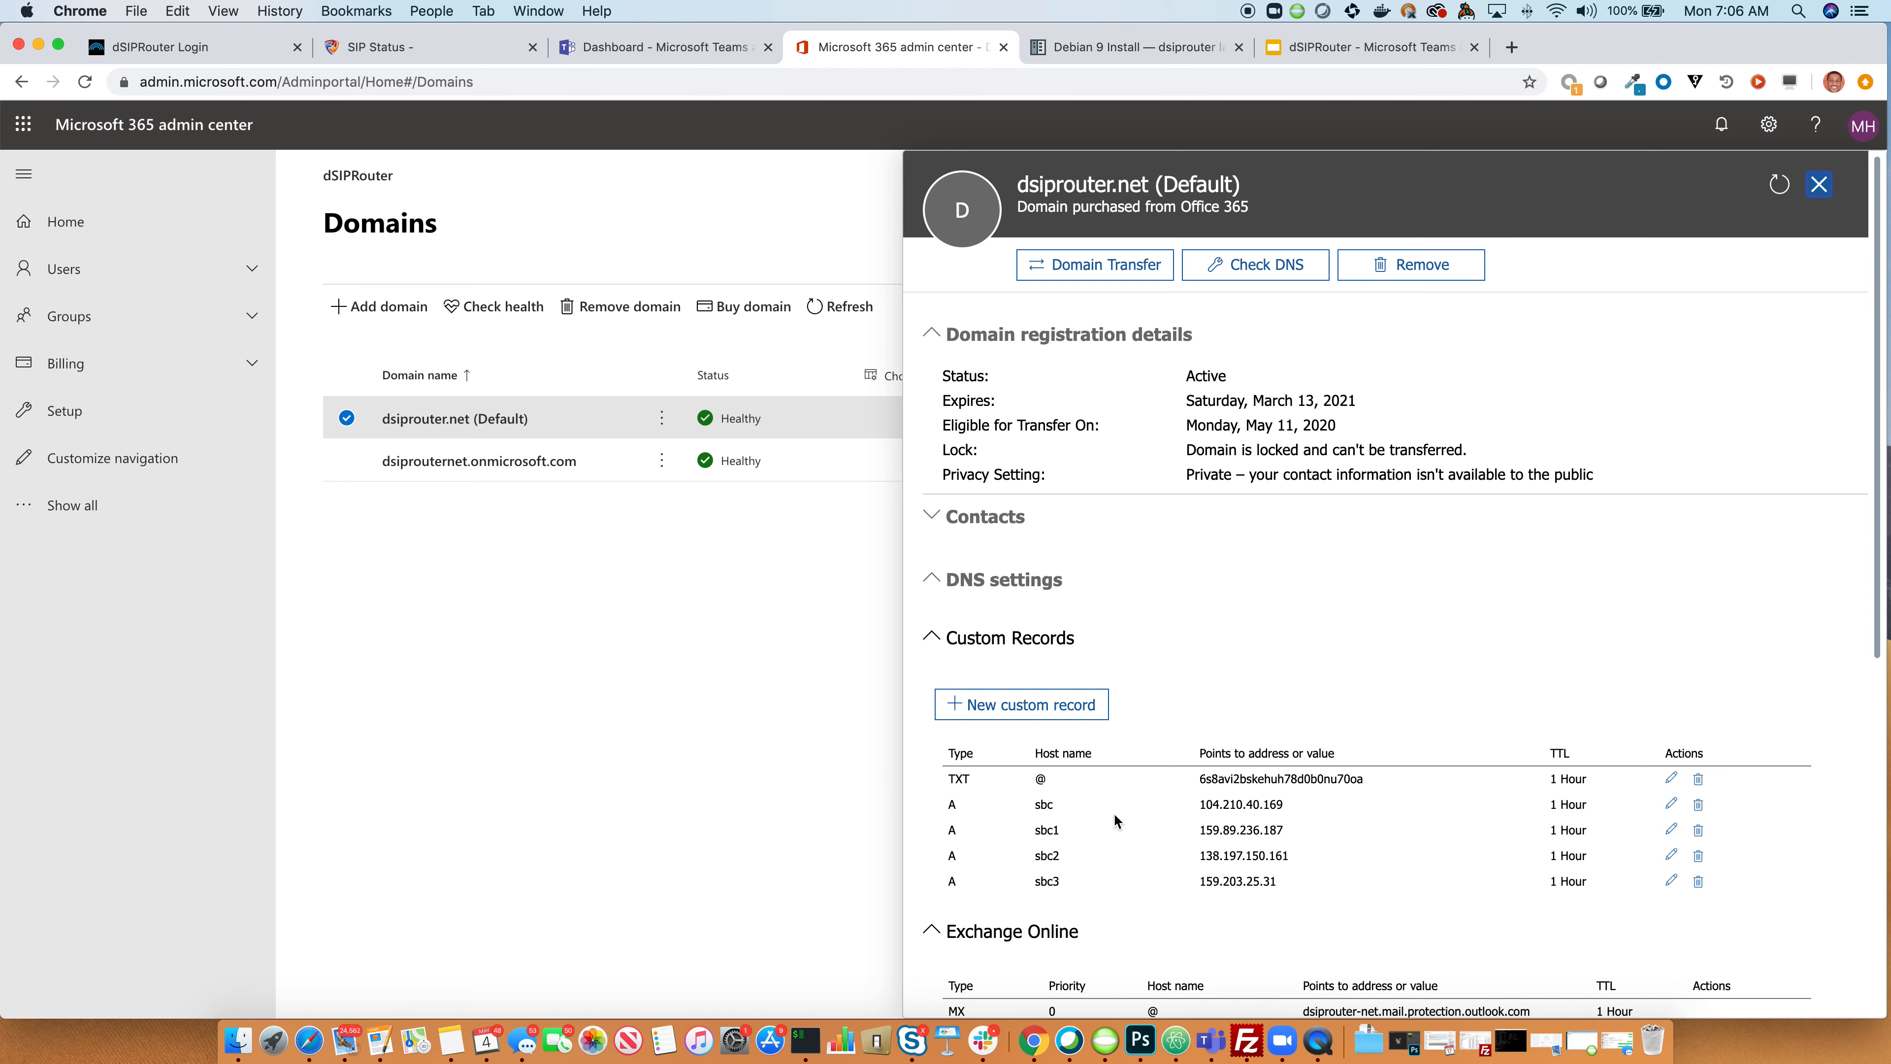
{"action": "left_click", "coordinate": [1817, 189]}
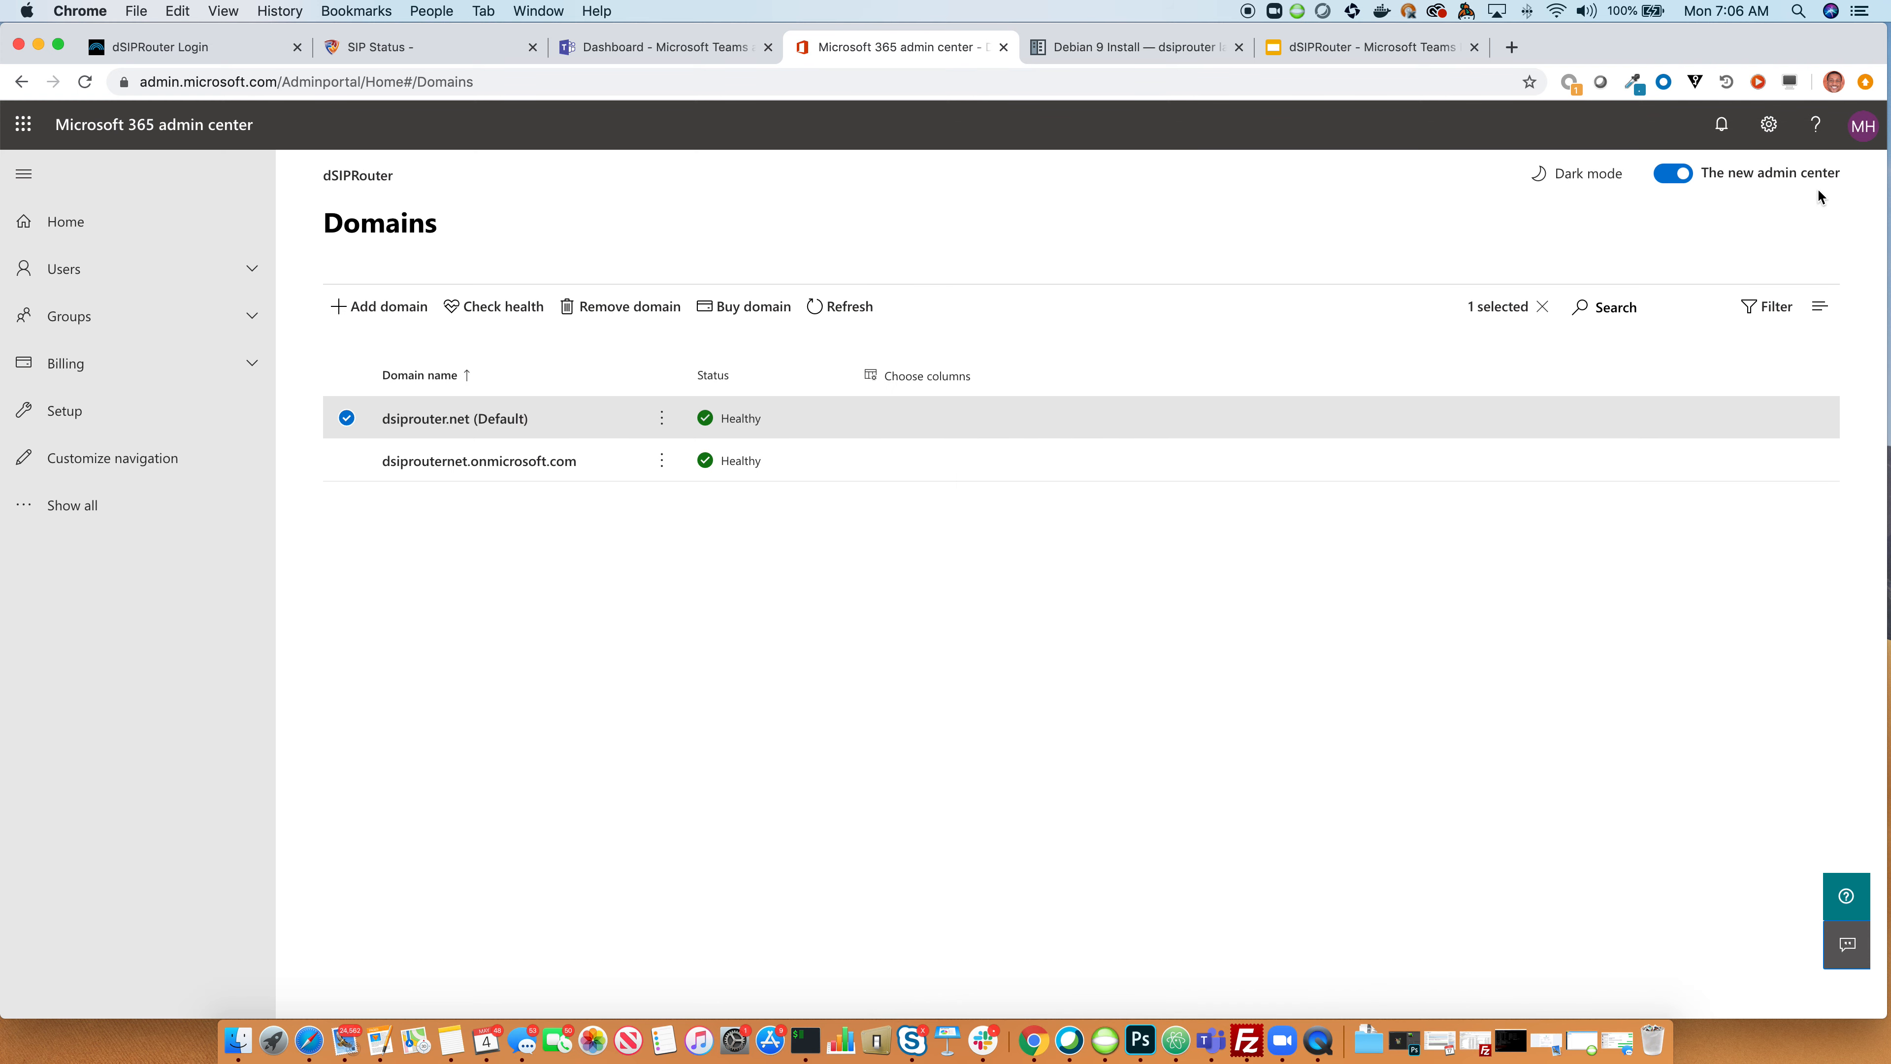
Step: Switch to the Microsoft Teams admin center and inspect the Direct Routing SBC list and the settings for adding an SBC
{"action": "left_click", "coordinate": [693, 48]}
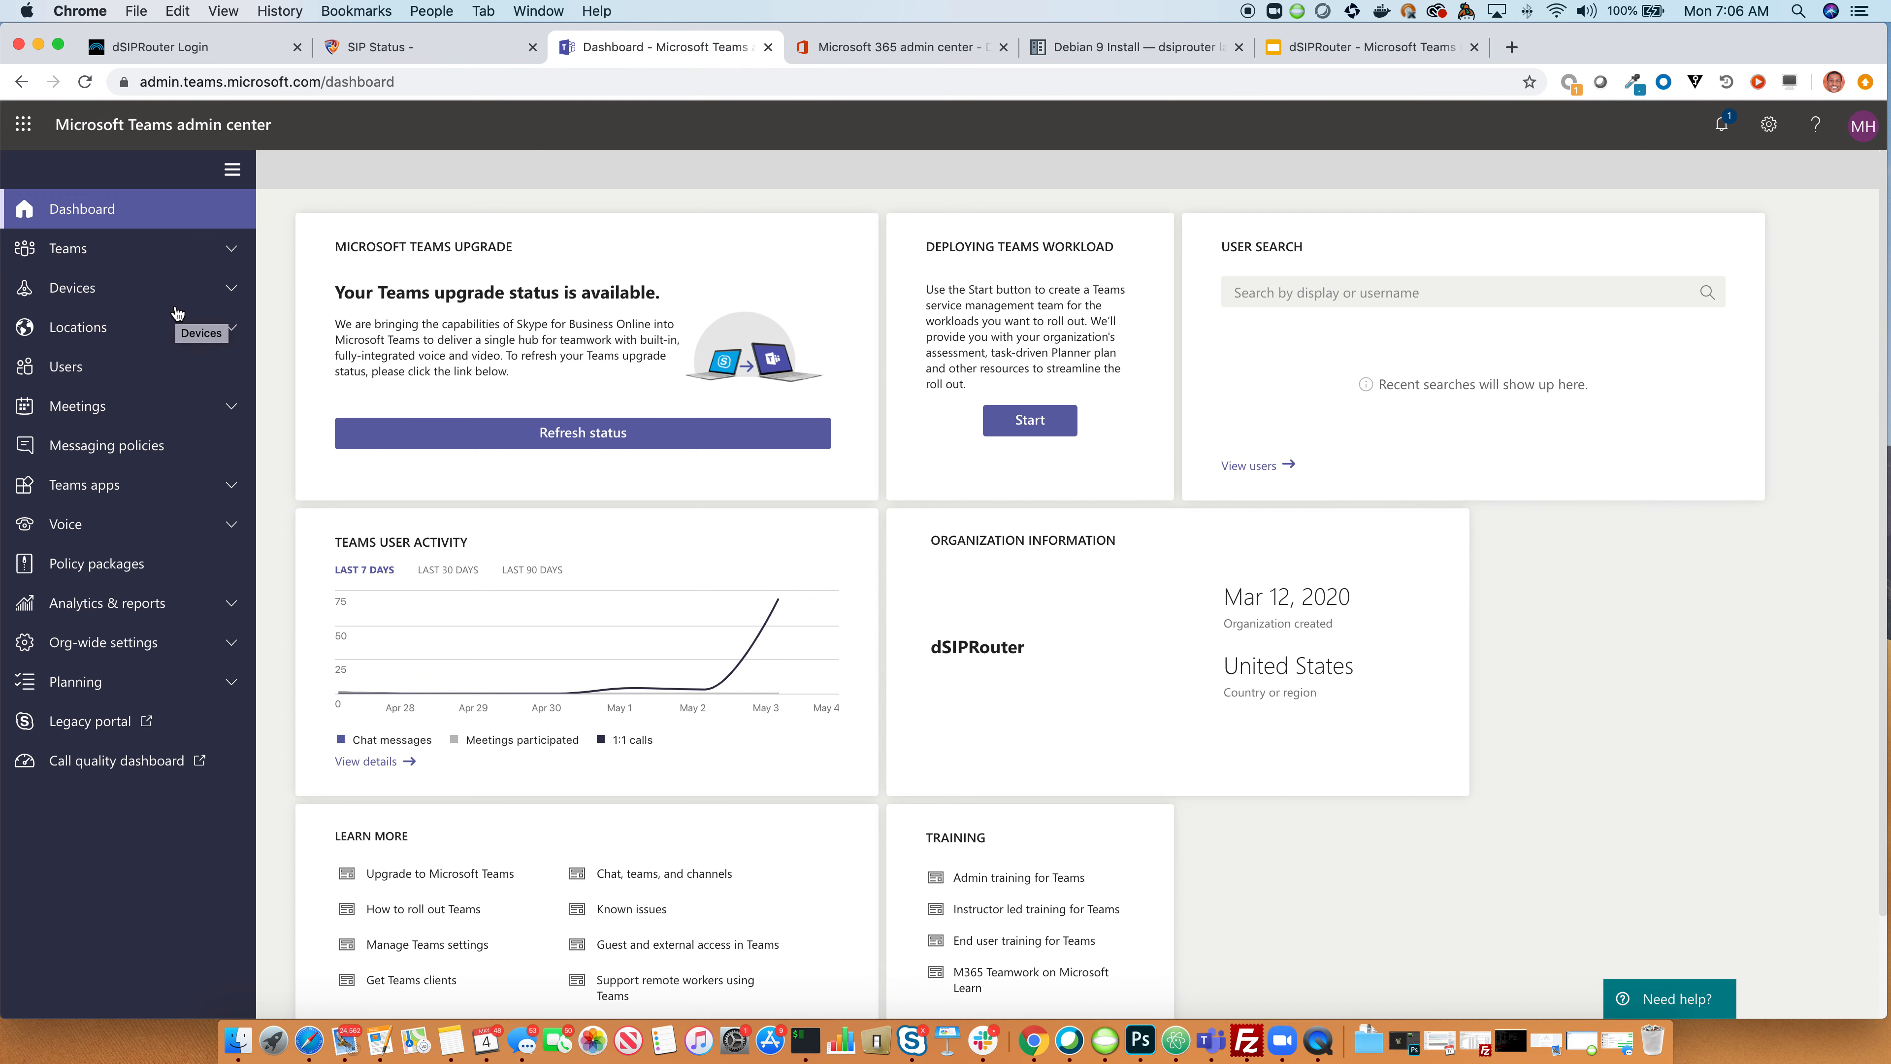
{"action": "left_click", "coordinate": [150, 525]}
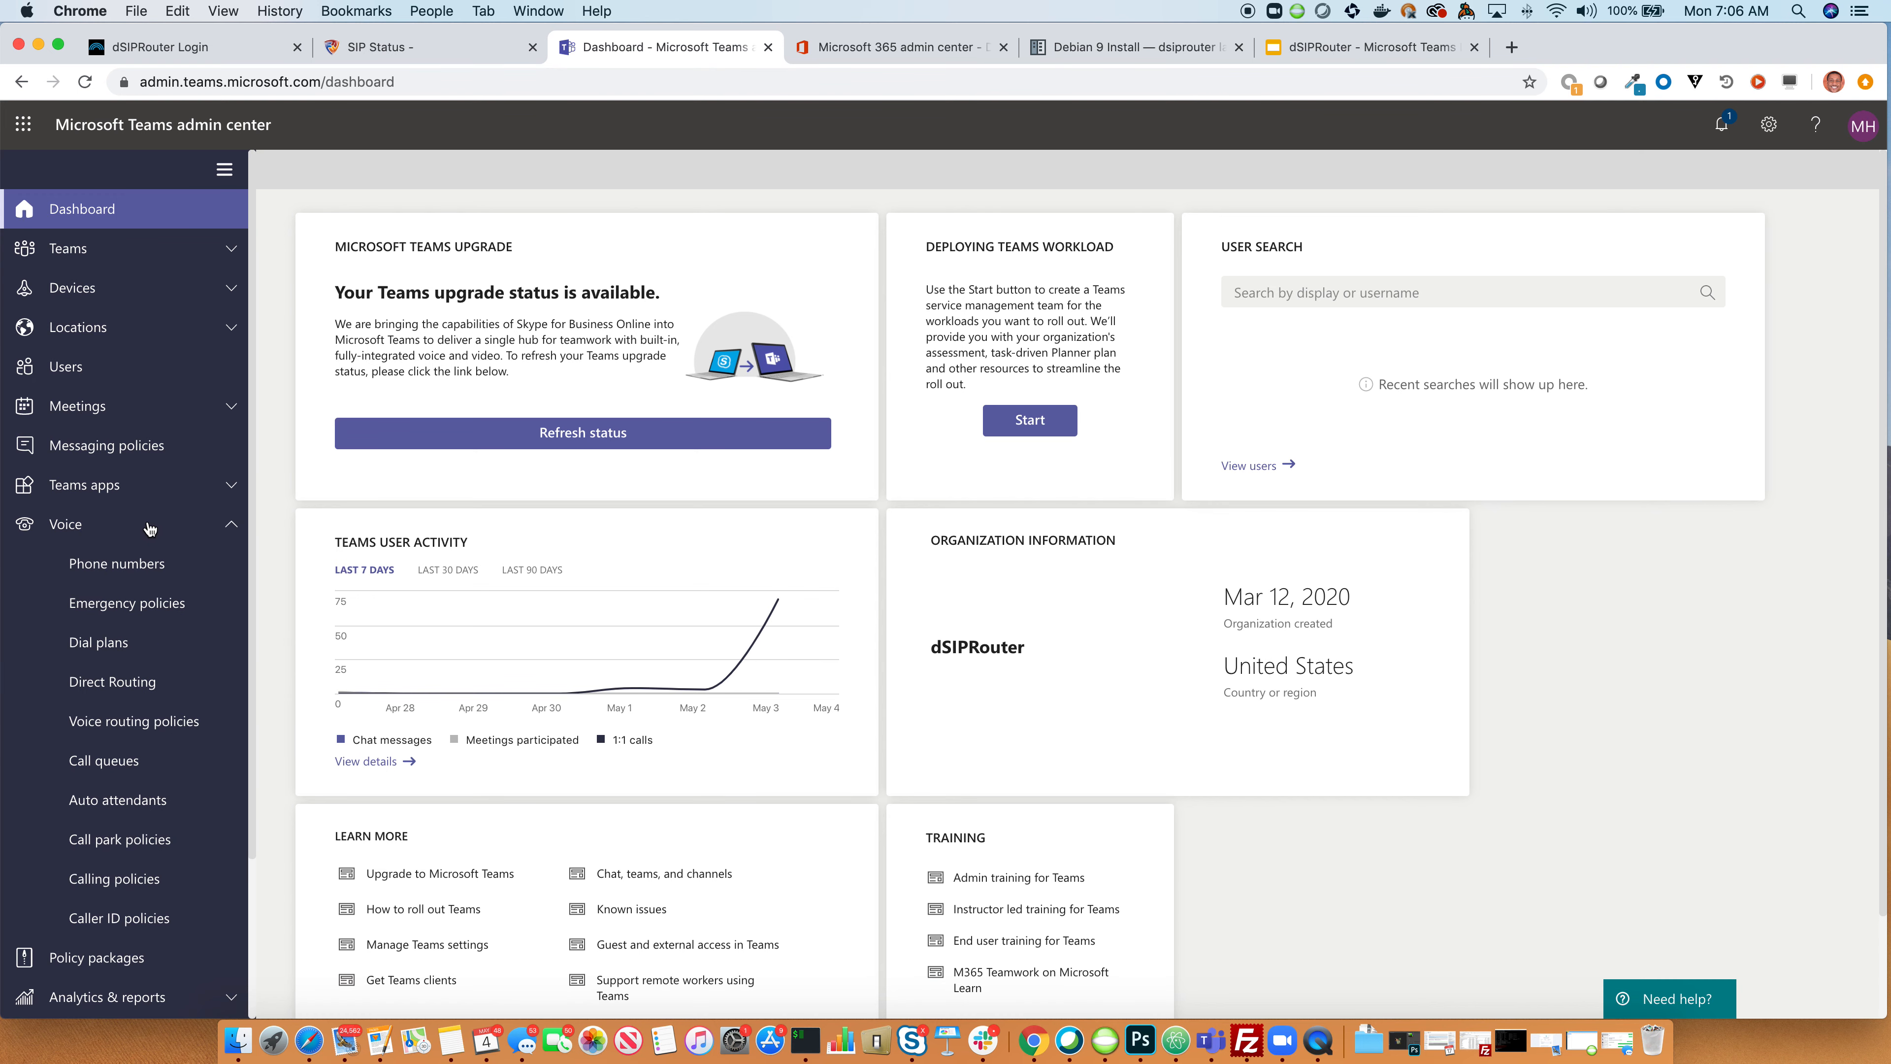
{"action": "left_click", "coordinate": [113, 683]}
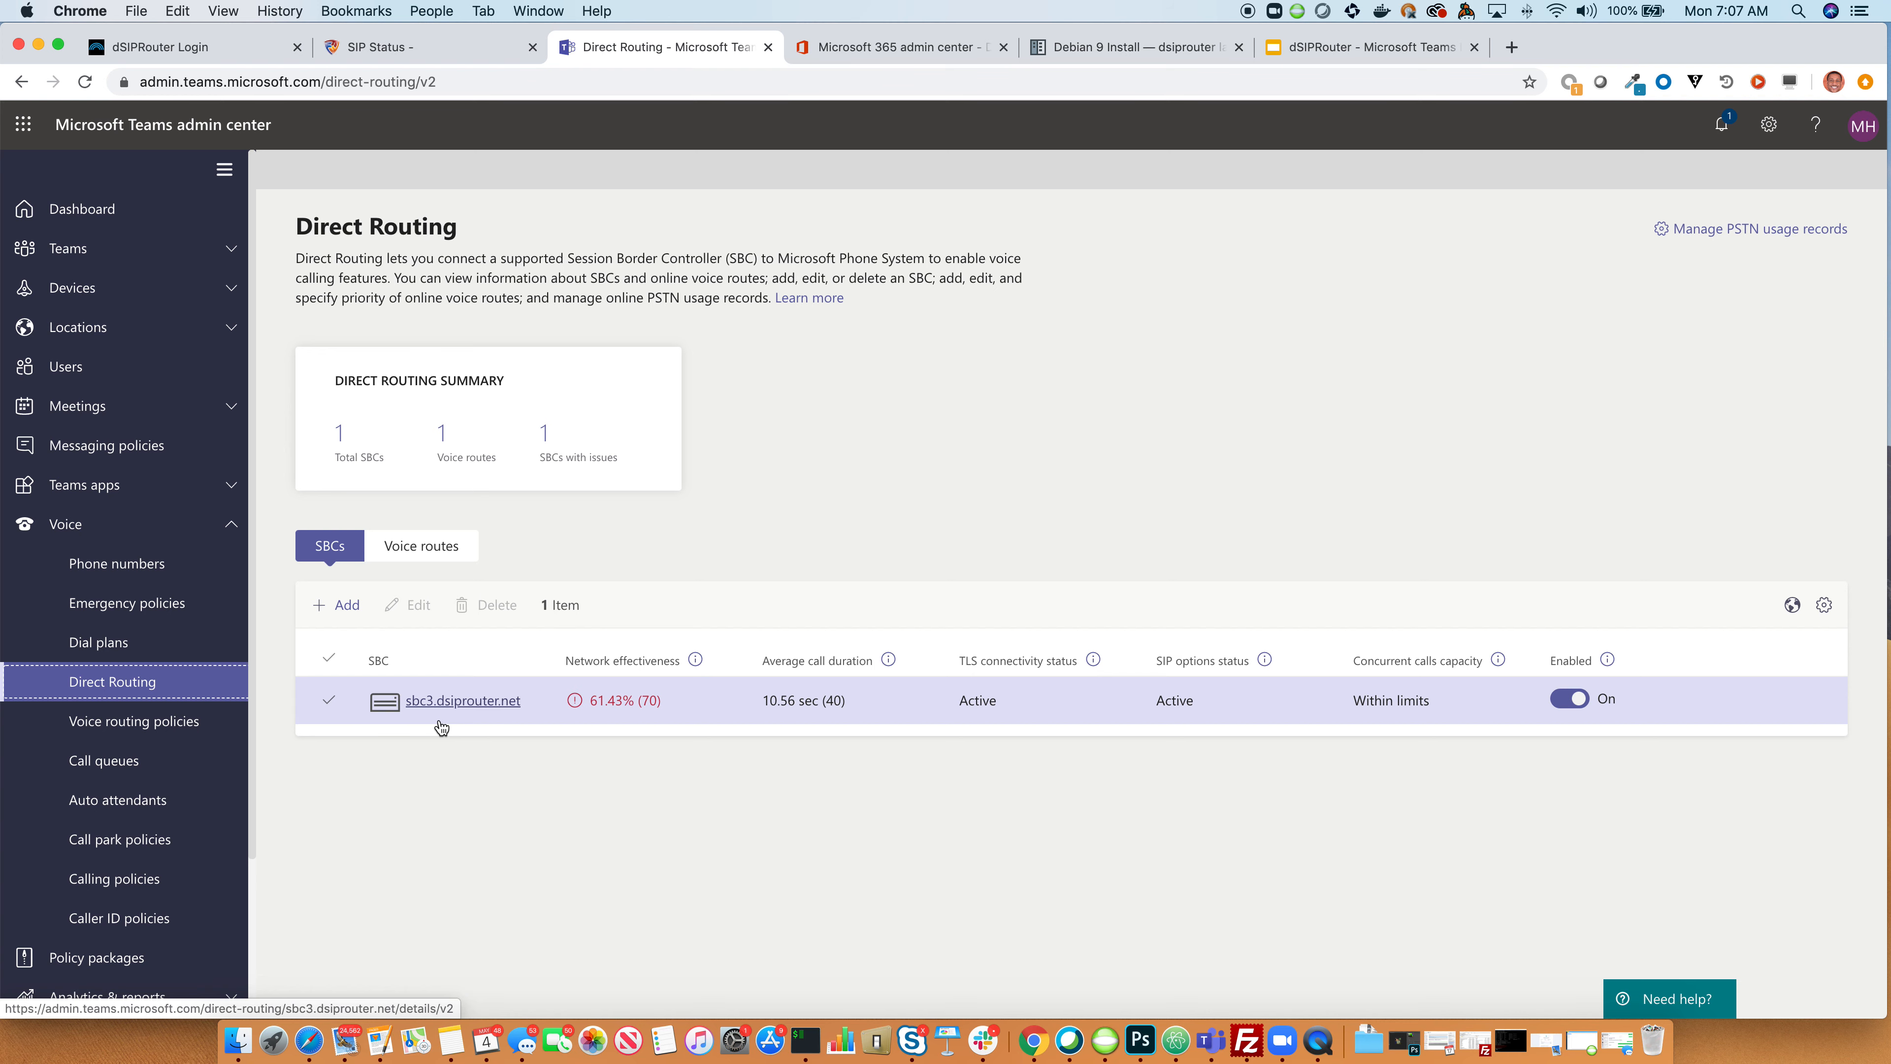
{"action": "left_click", "coordinate": [344, 606]}
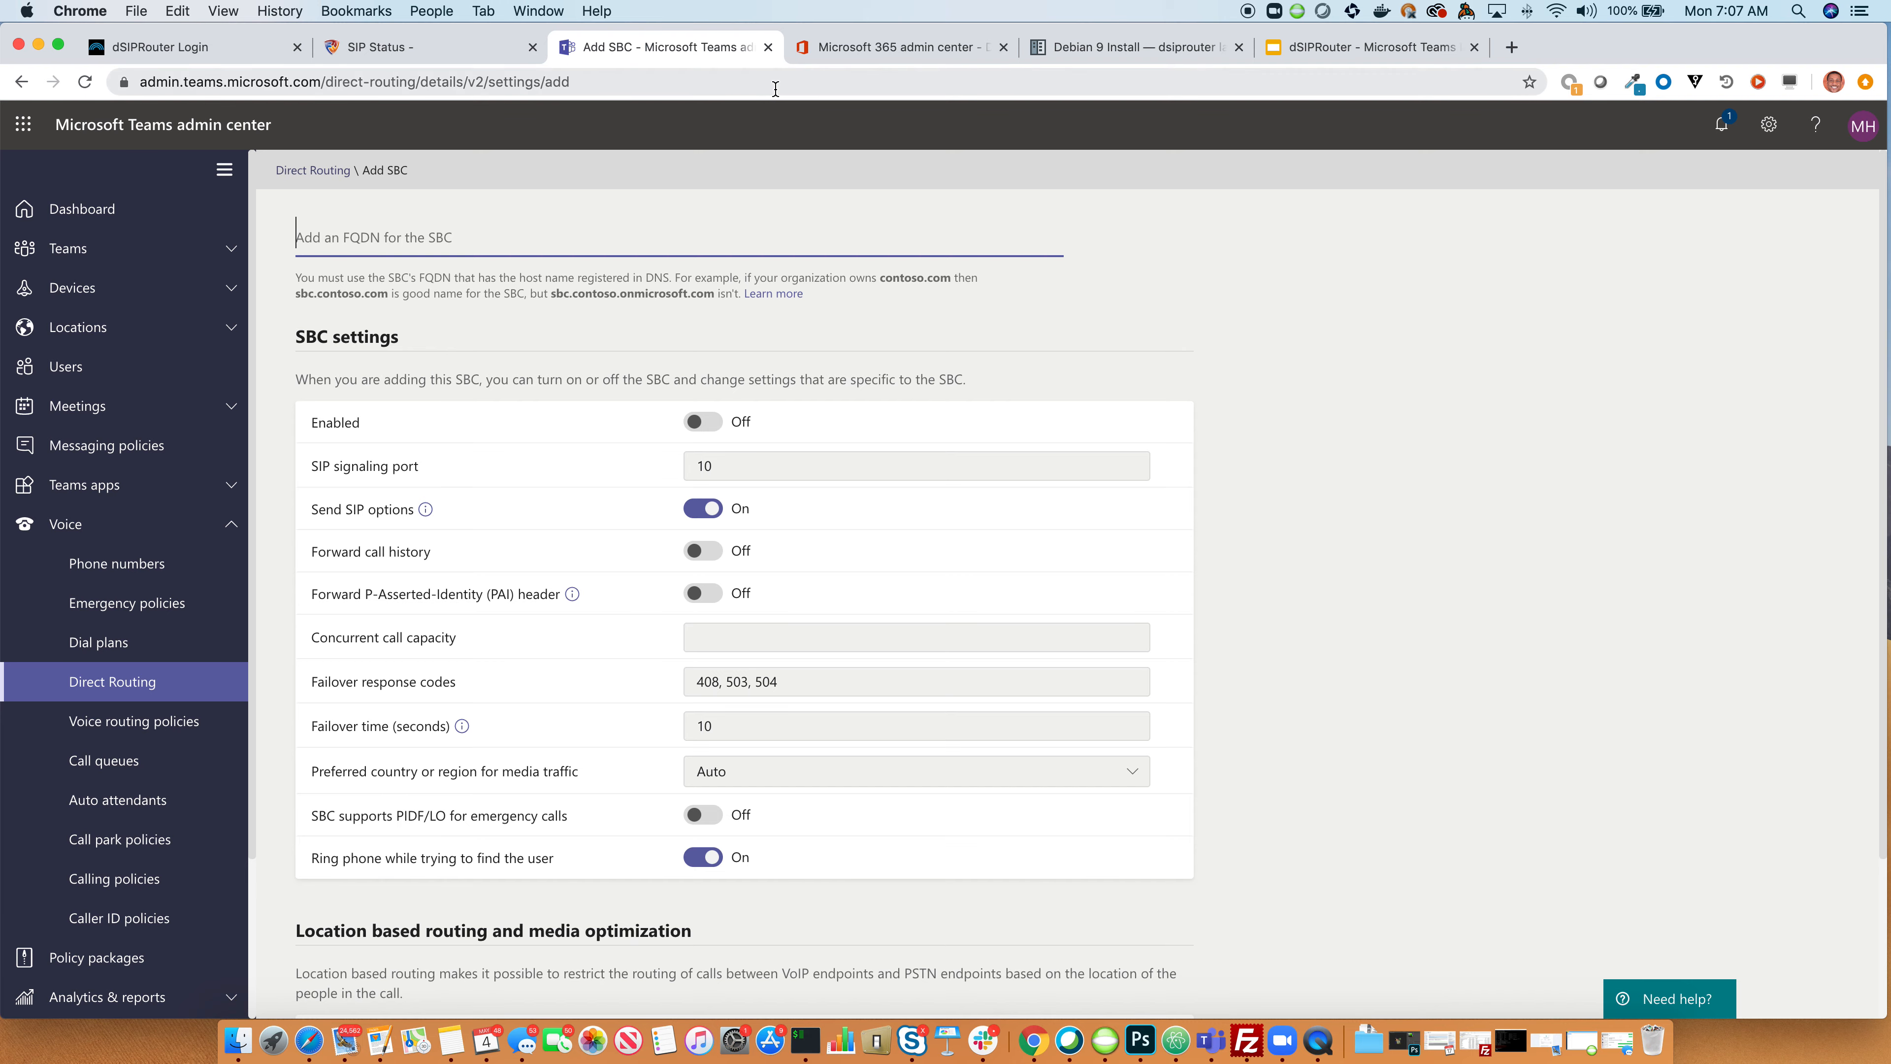
{"action": "left_click", "coordinate": [123, 684]}
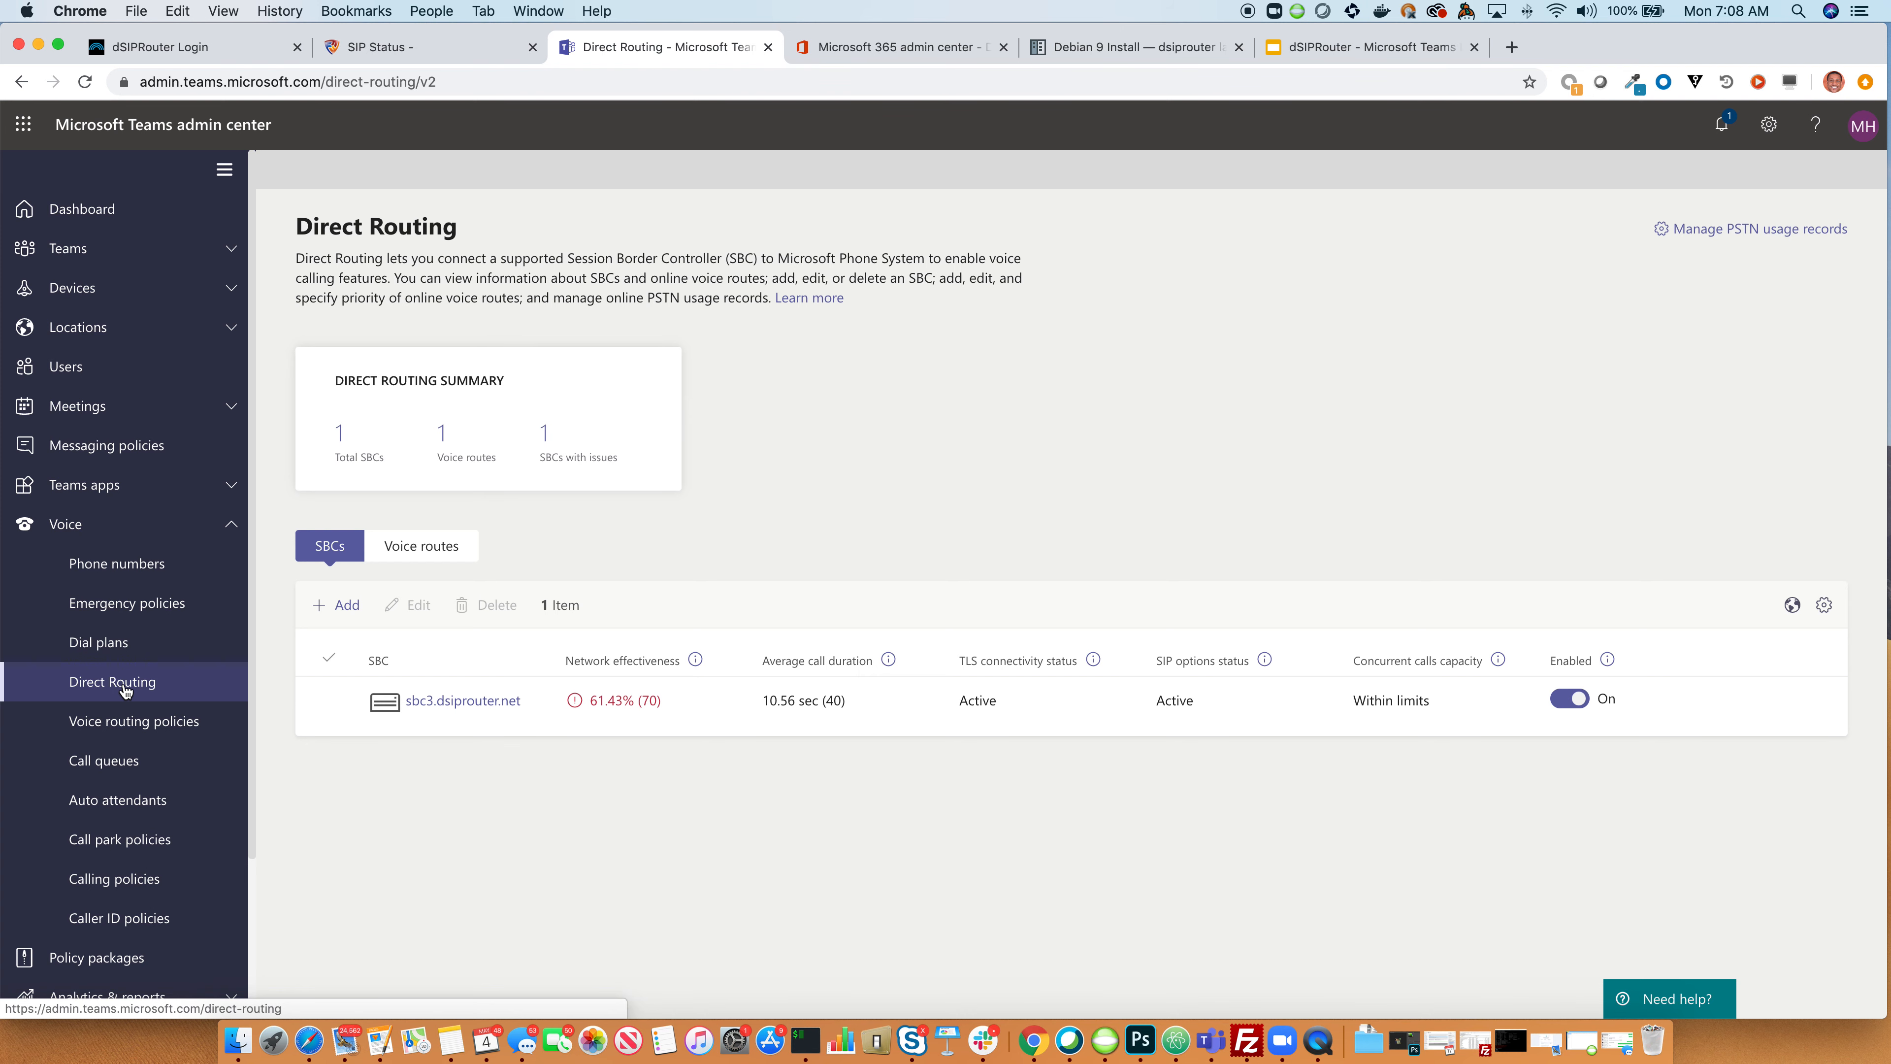
Step: Switch to dSIPRouter, log in to its dashboard and open the list of domains
{"action": "left_click", "coordinate": [169, 48]}
{"action": "left_click", "coordinate": [1389, 455]}
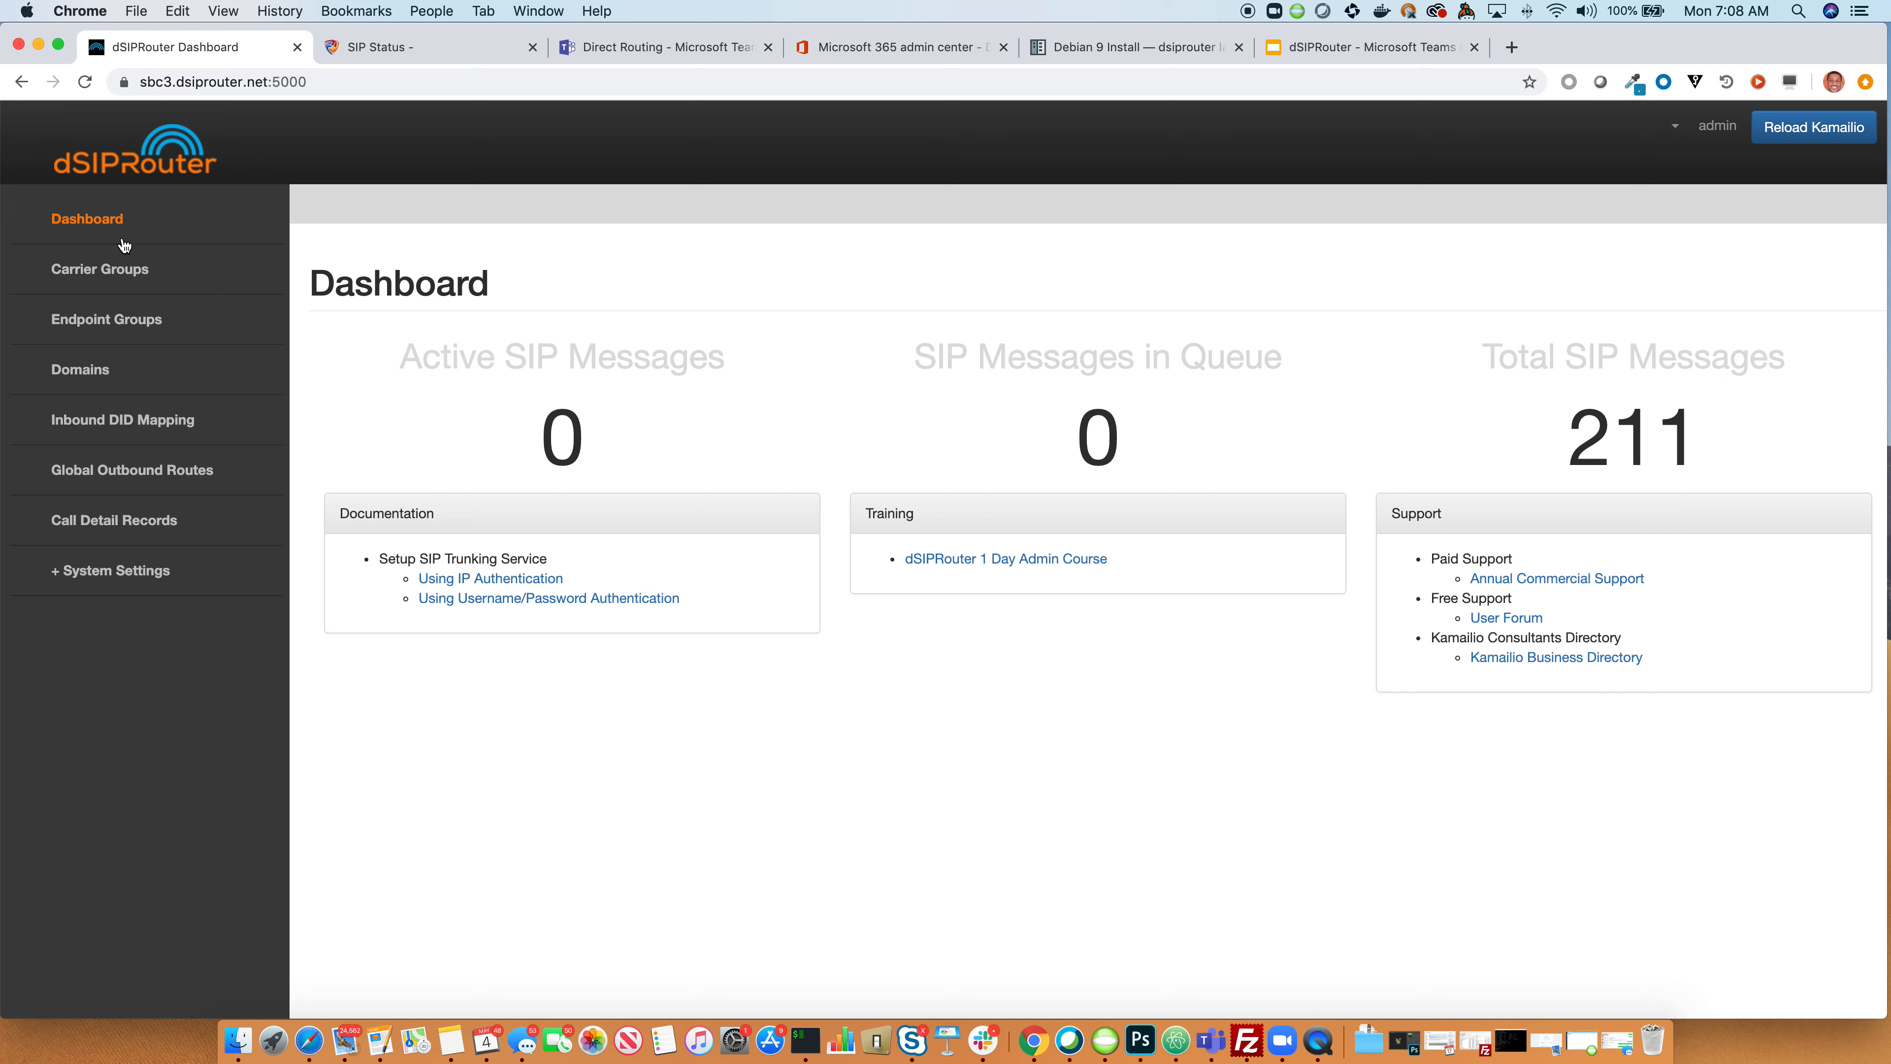
{"action": "left_click", "coordinate": [87, 373]}
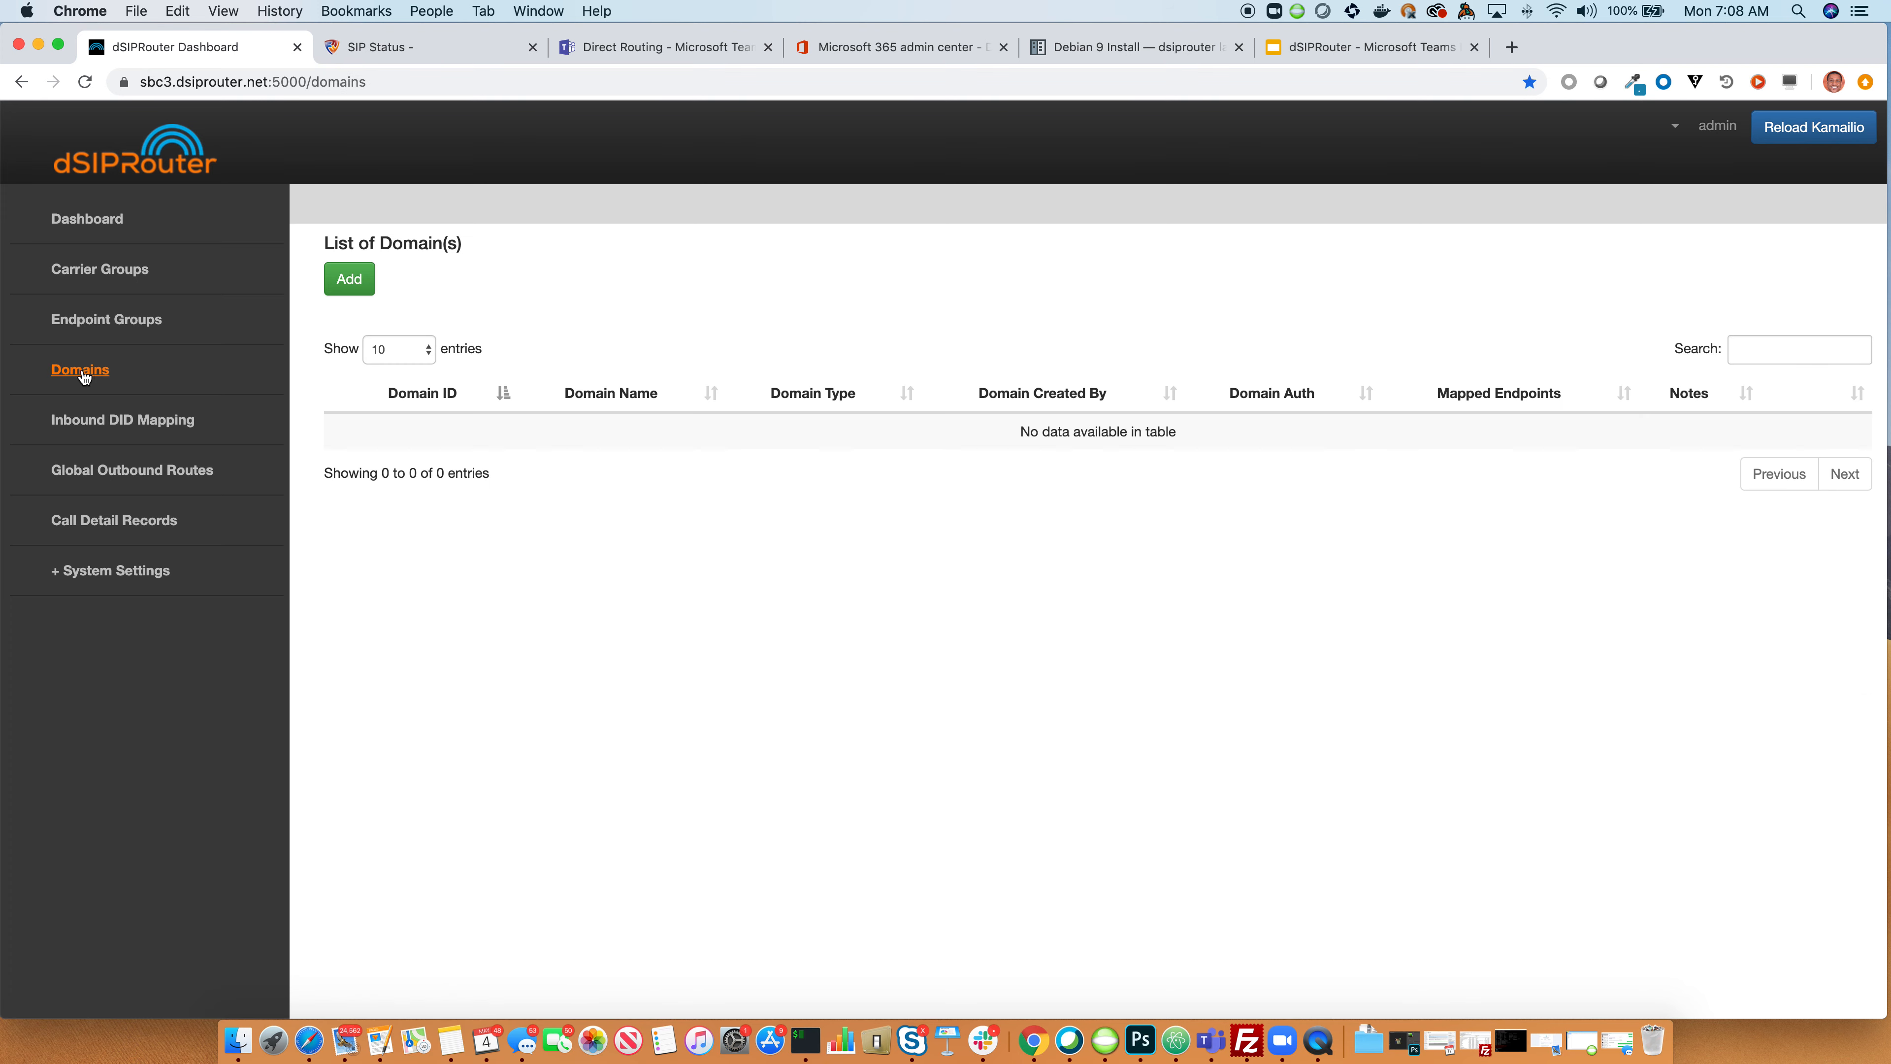
Step: Add the domain sbc3.dsiprouter.net with the domain type Microsoft Teams Direct Routing
{"action": "left_click", "coordinate": [361, 281]}
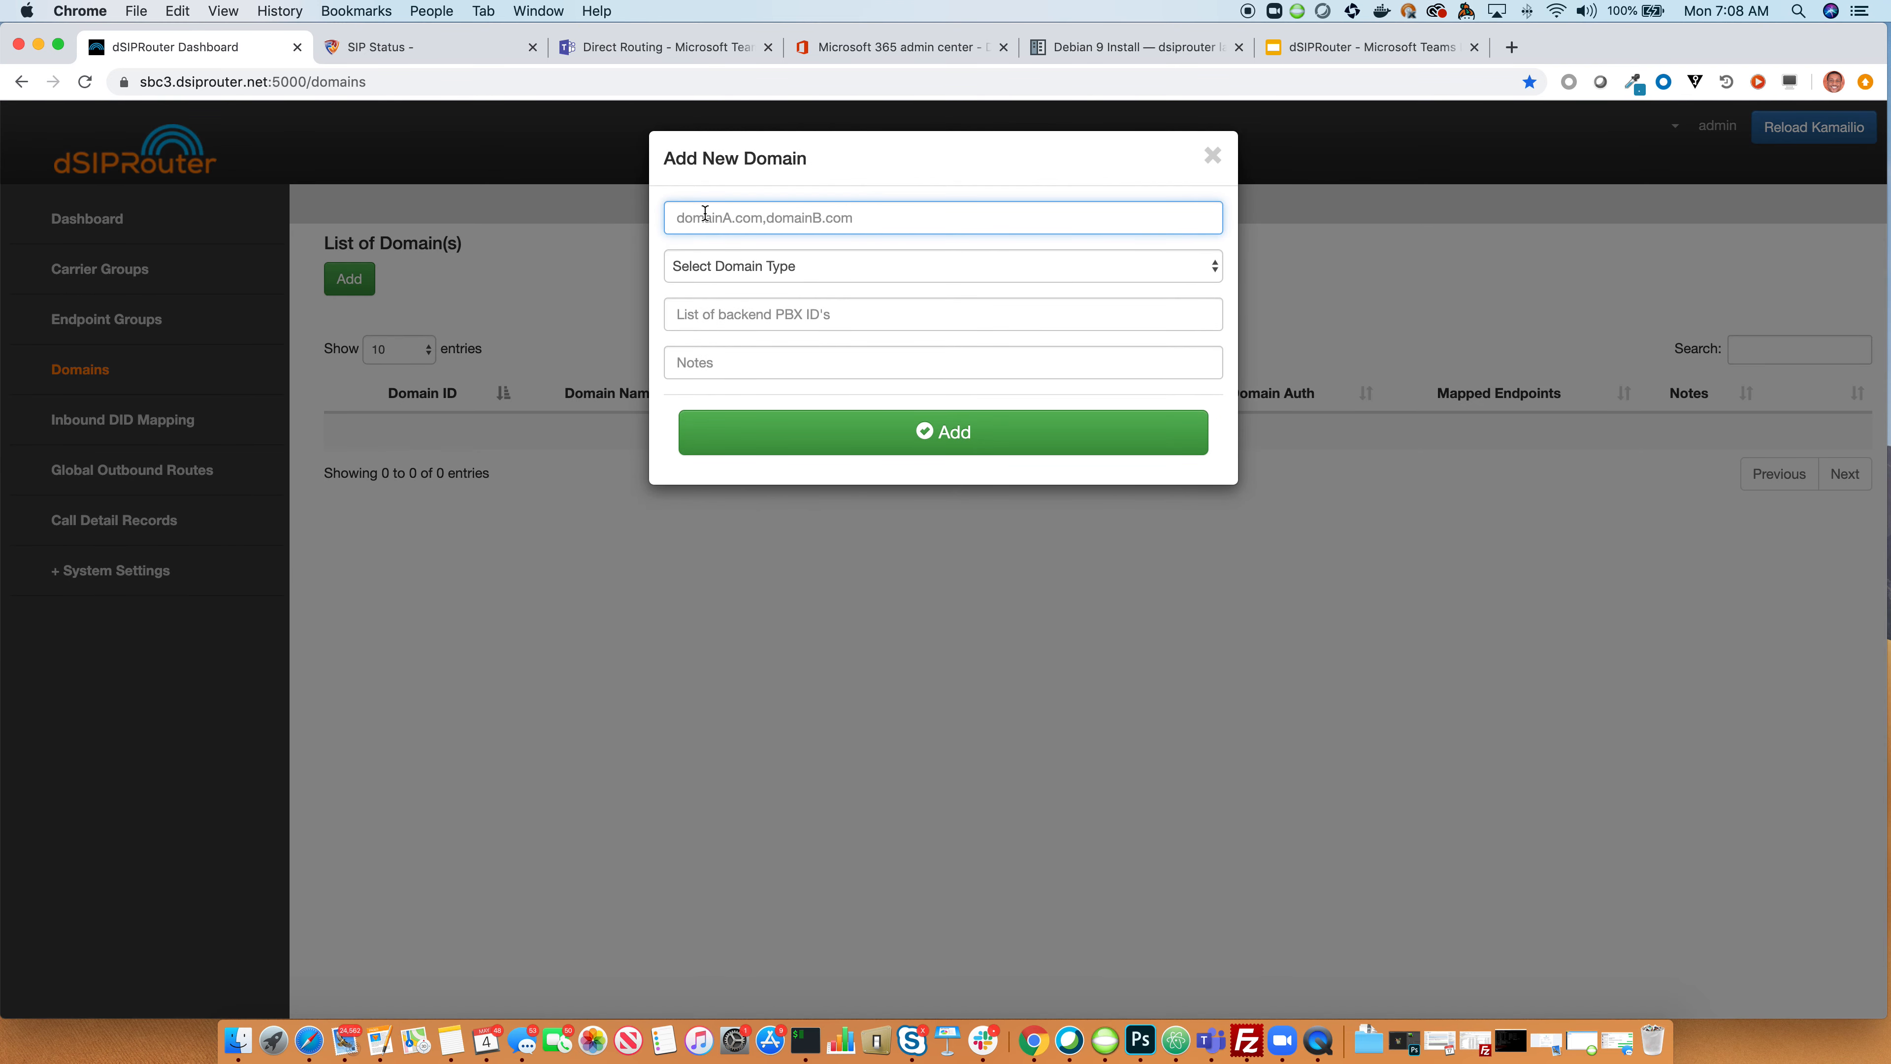
{"action": "type", "text": "sb"}
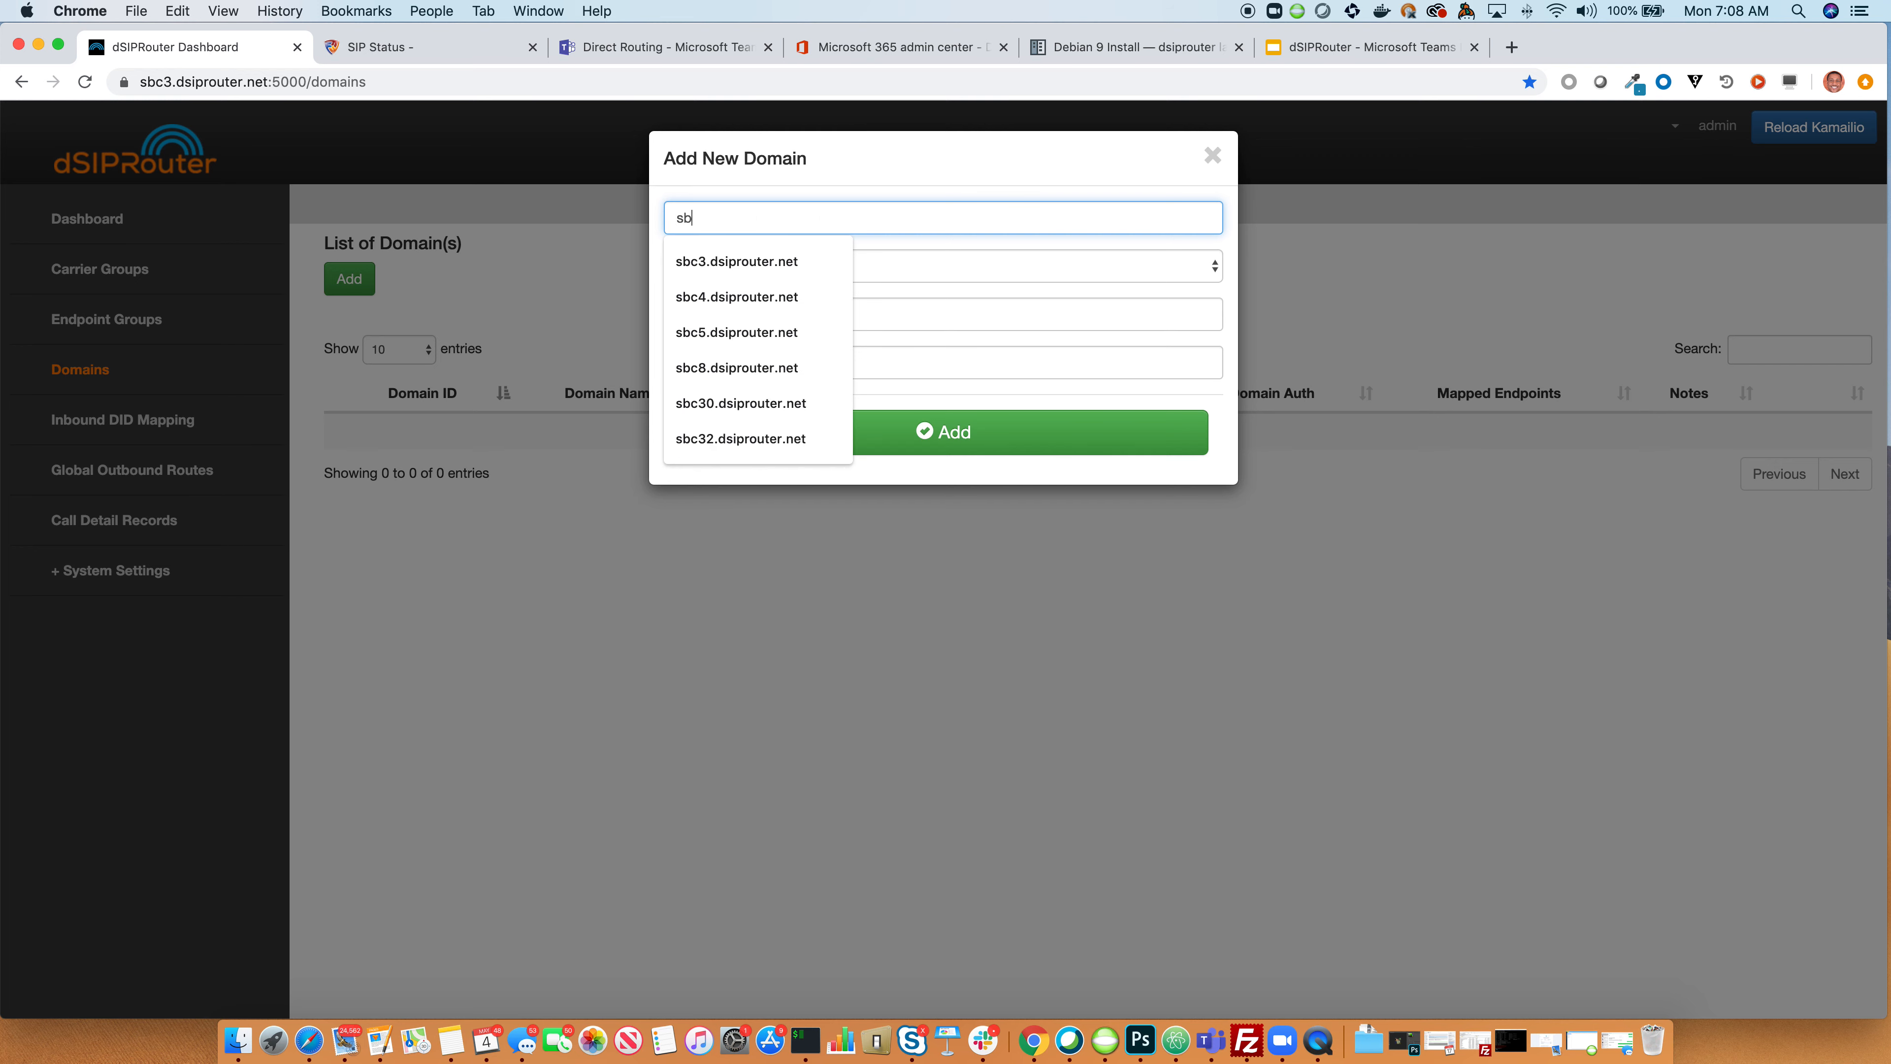
{"action": "left_click", "coordinate": [719, 258]}
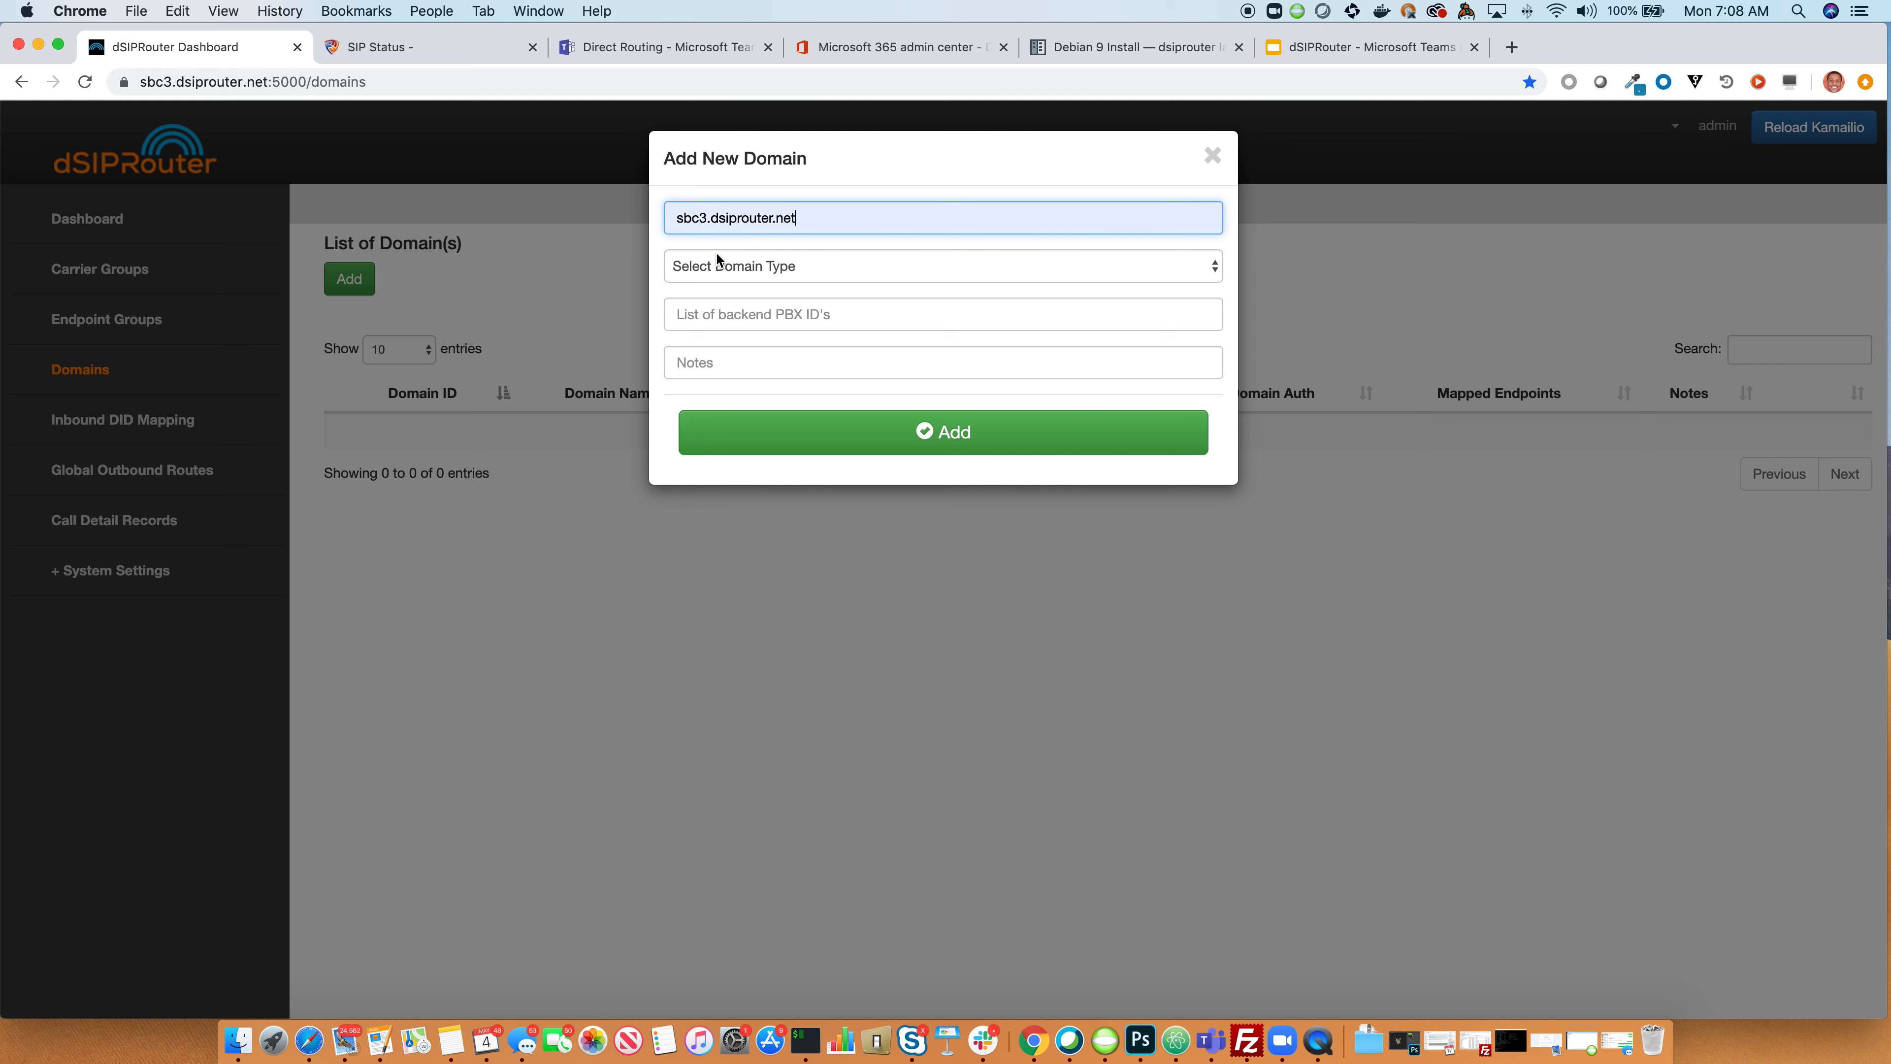
{"action": "left_click", "coordinate": [725, 267]}
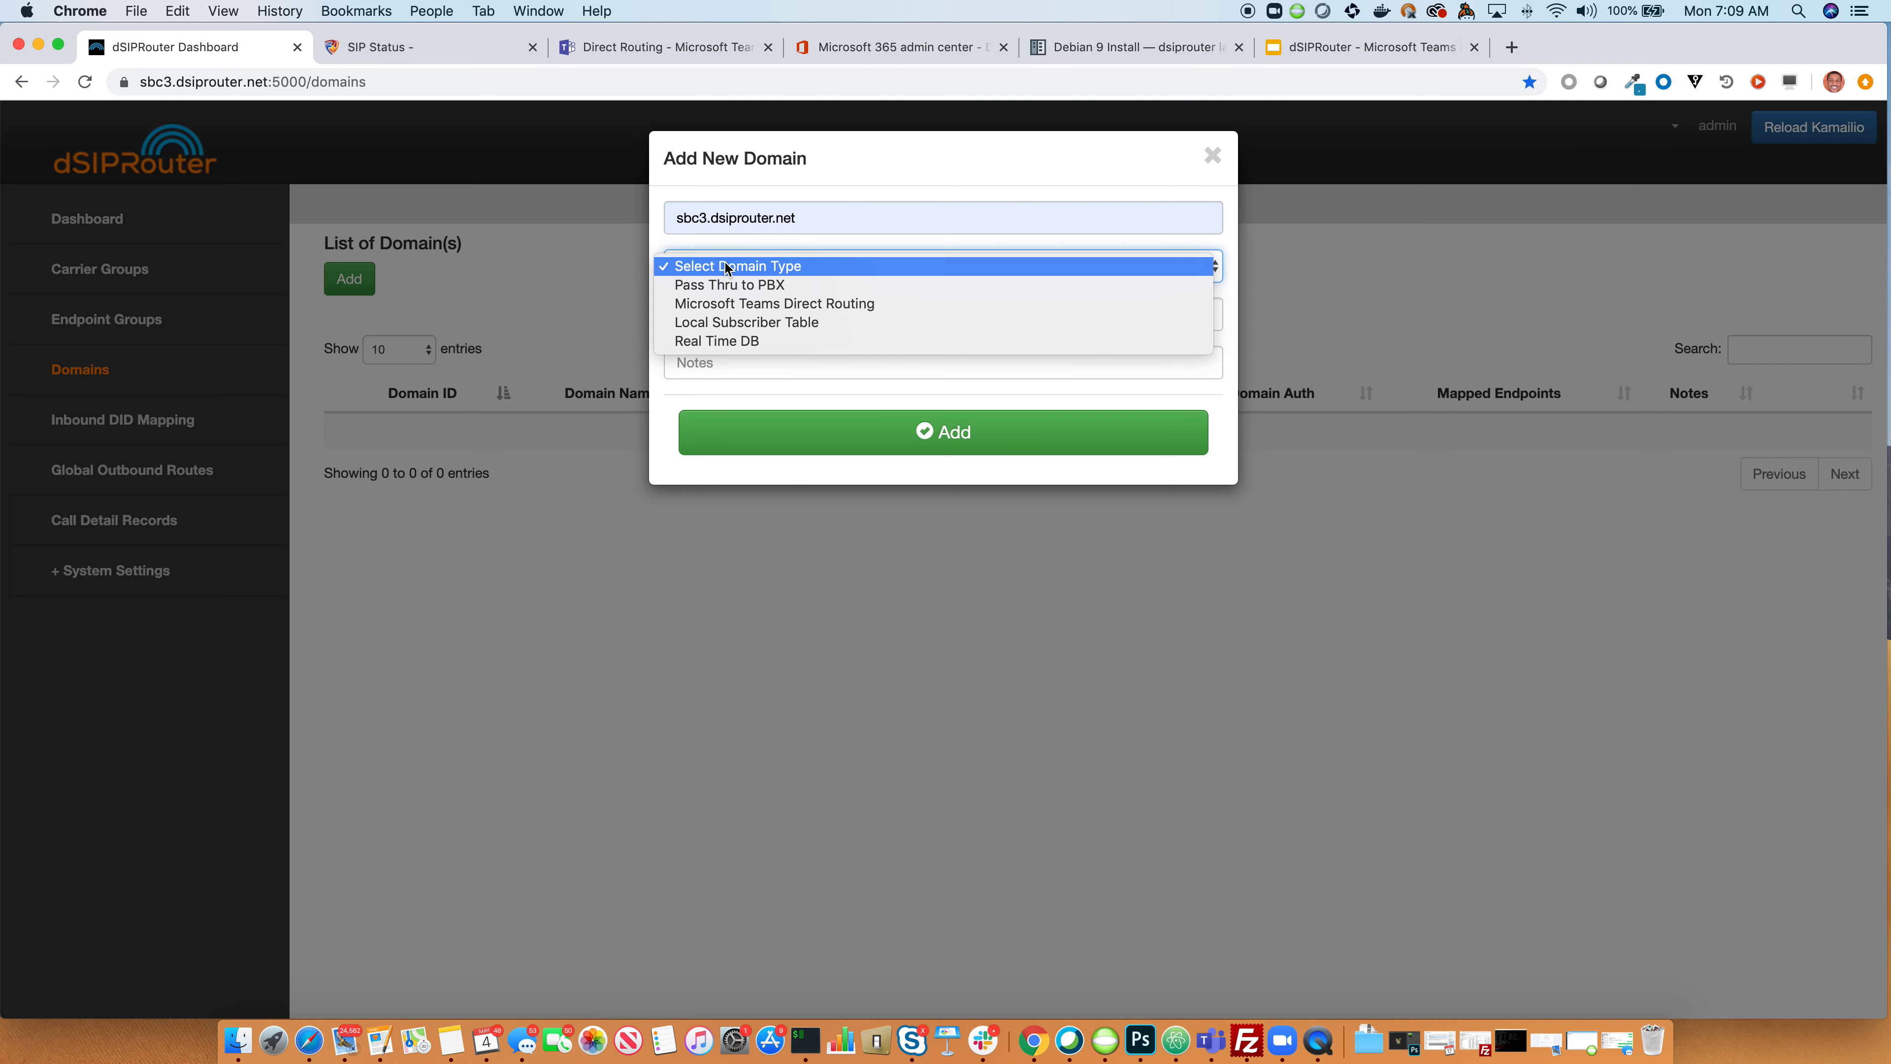
{"action": "left_click", "coordinate": [735, 304]}
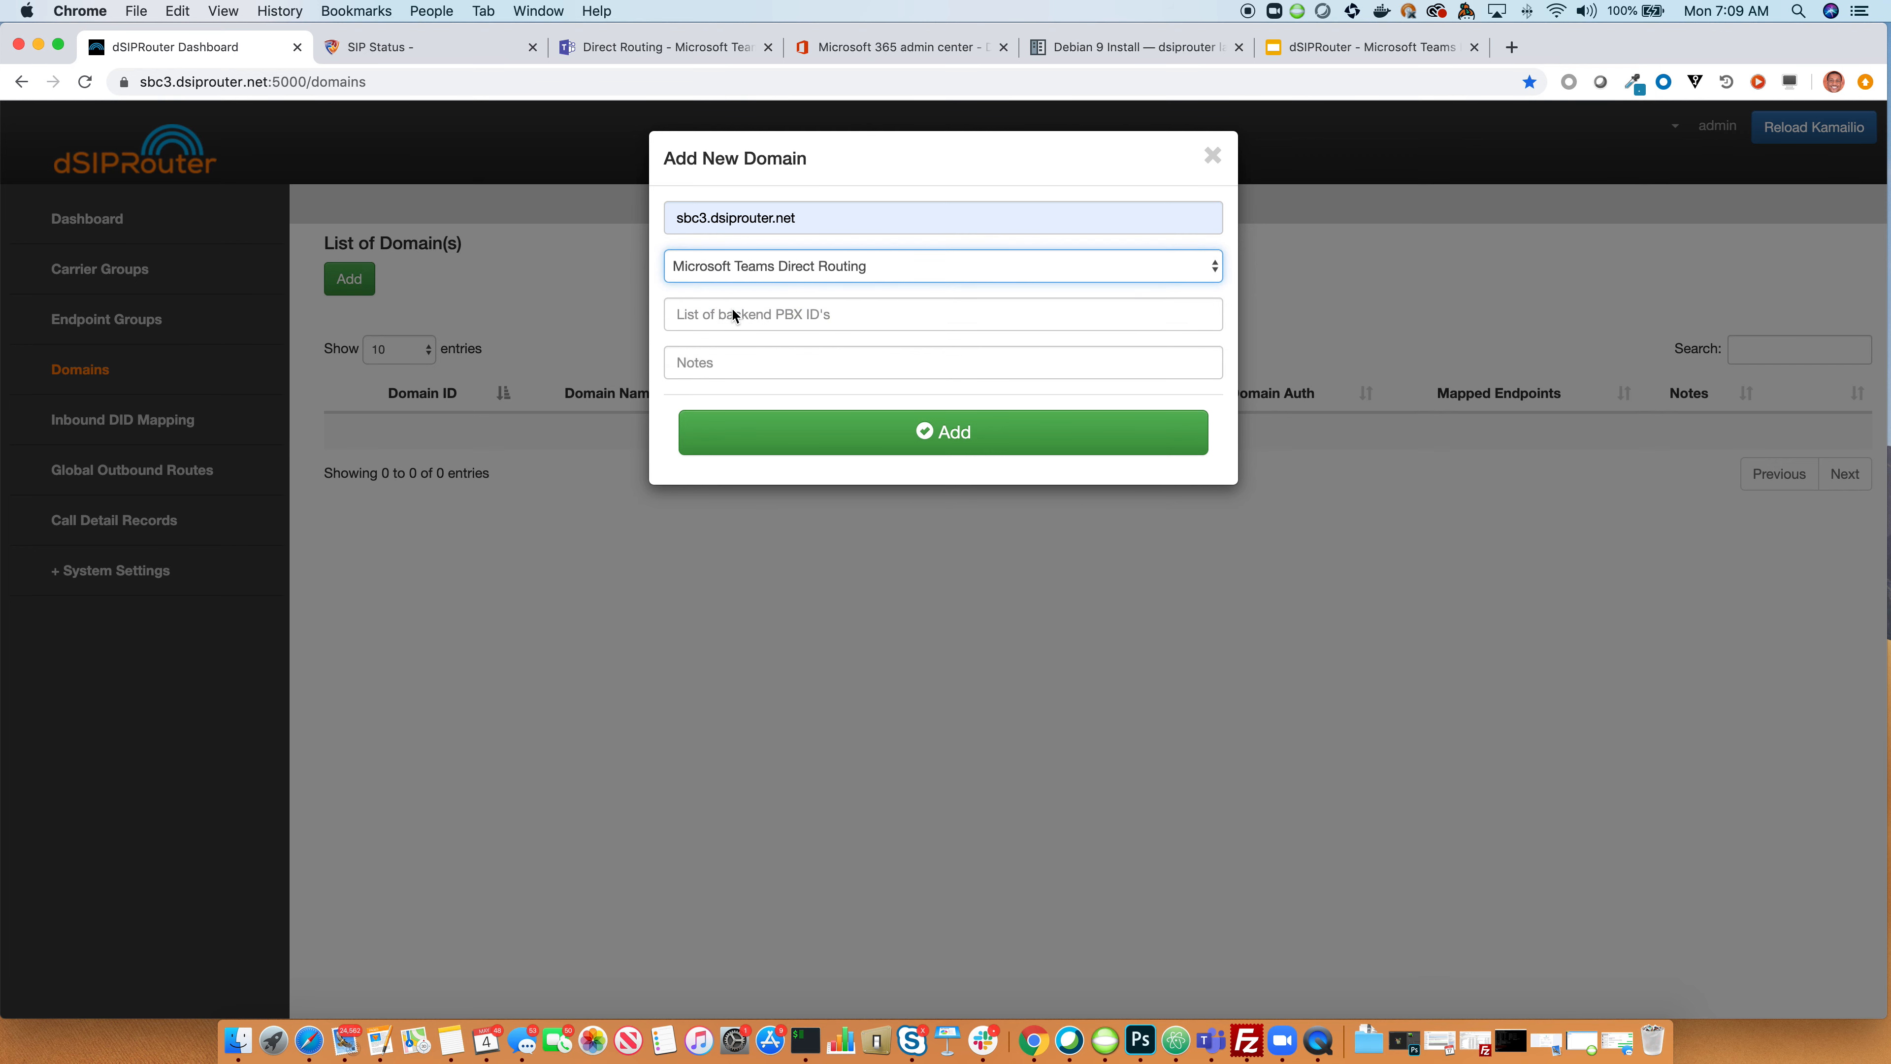
{"action": "left_click", "coordinate": [792, 447]}
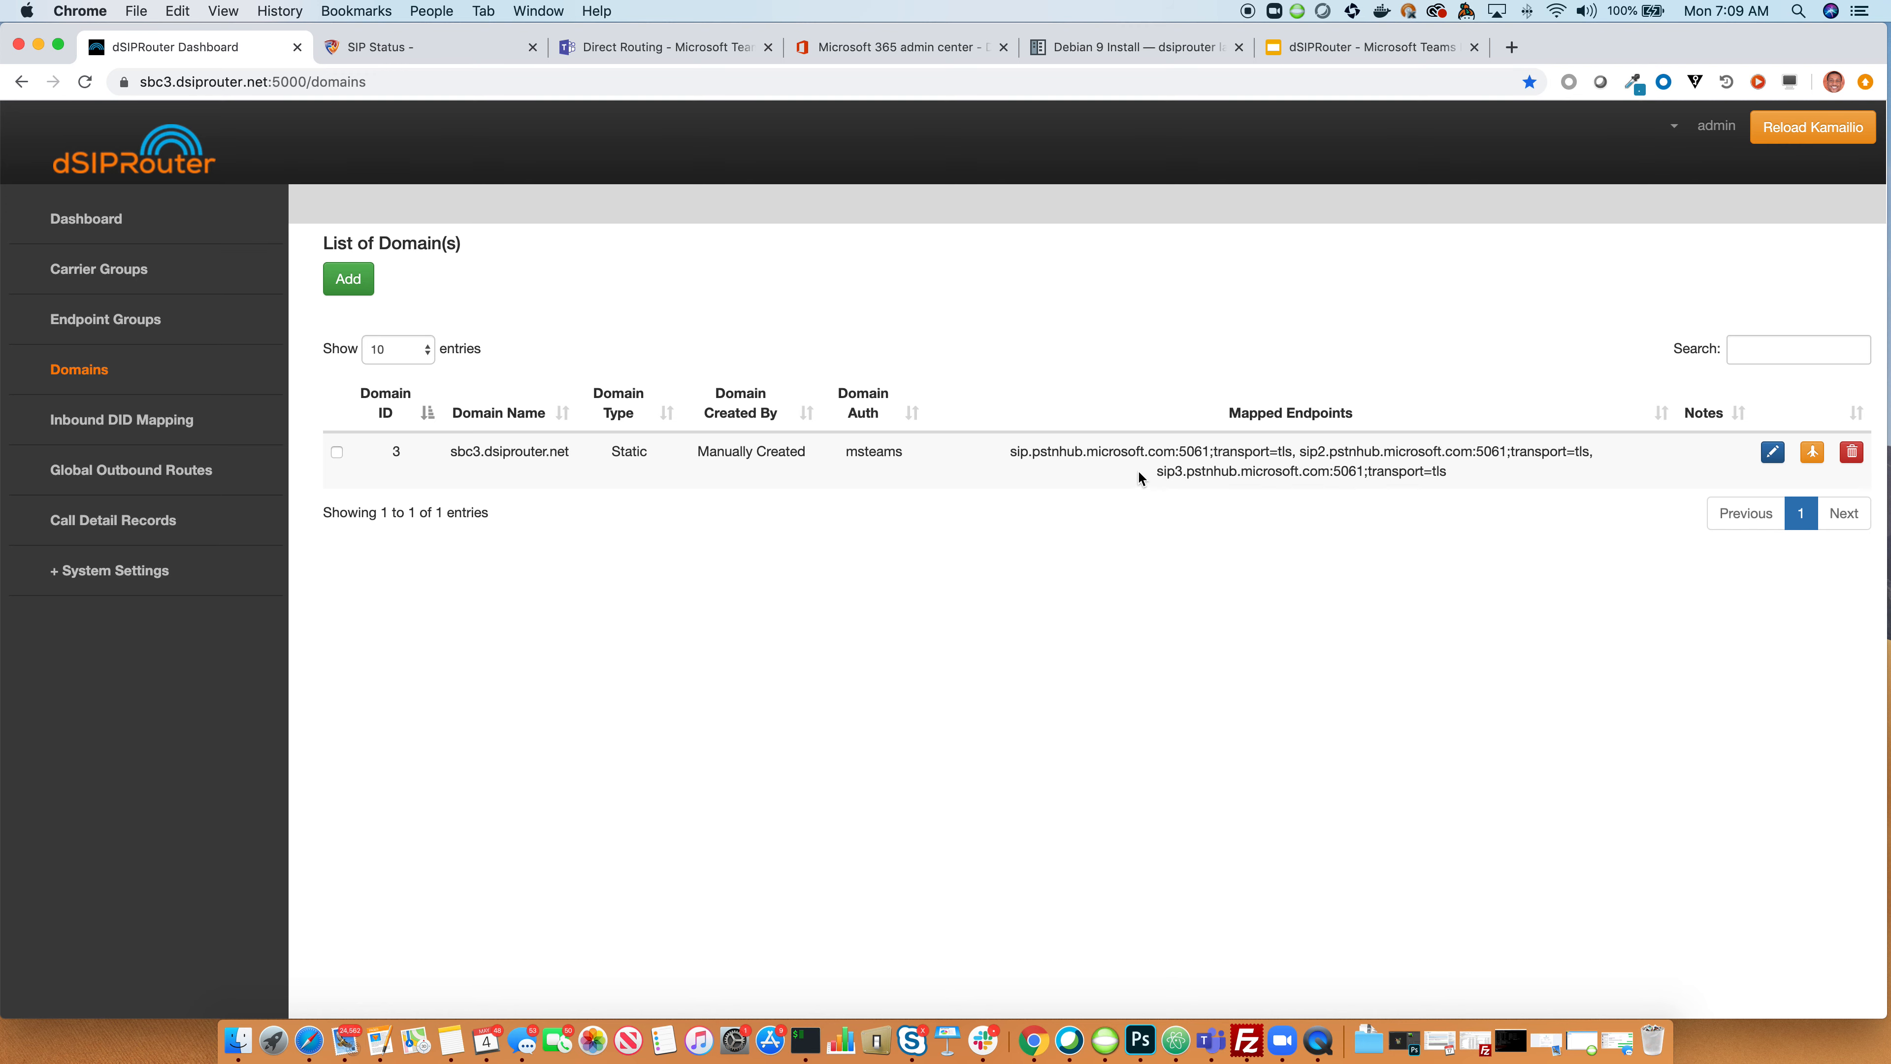
Step: Test the Microsoft Teams connectivity of the sbc3.dsiprouter.net domain and check its DNS hostname, TLS certificate and option message status
{"action": "scroll", "coordinate": [1732, 470], "scroll_direction": "down", "scroll_amount": 1}
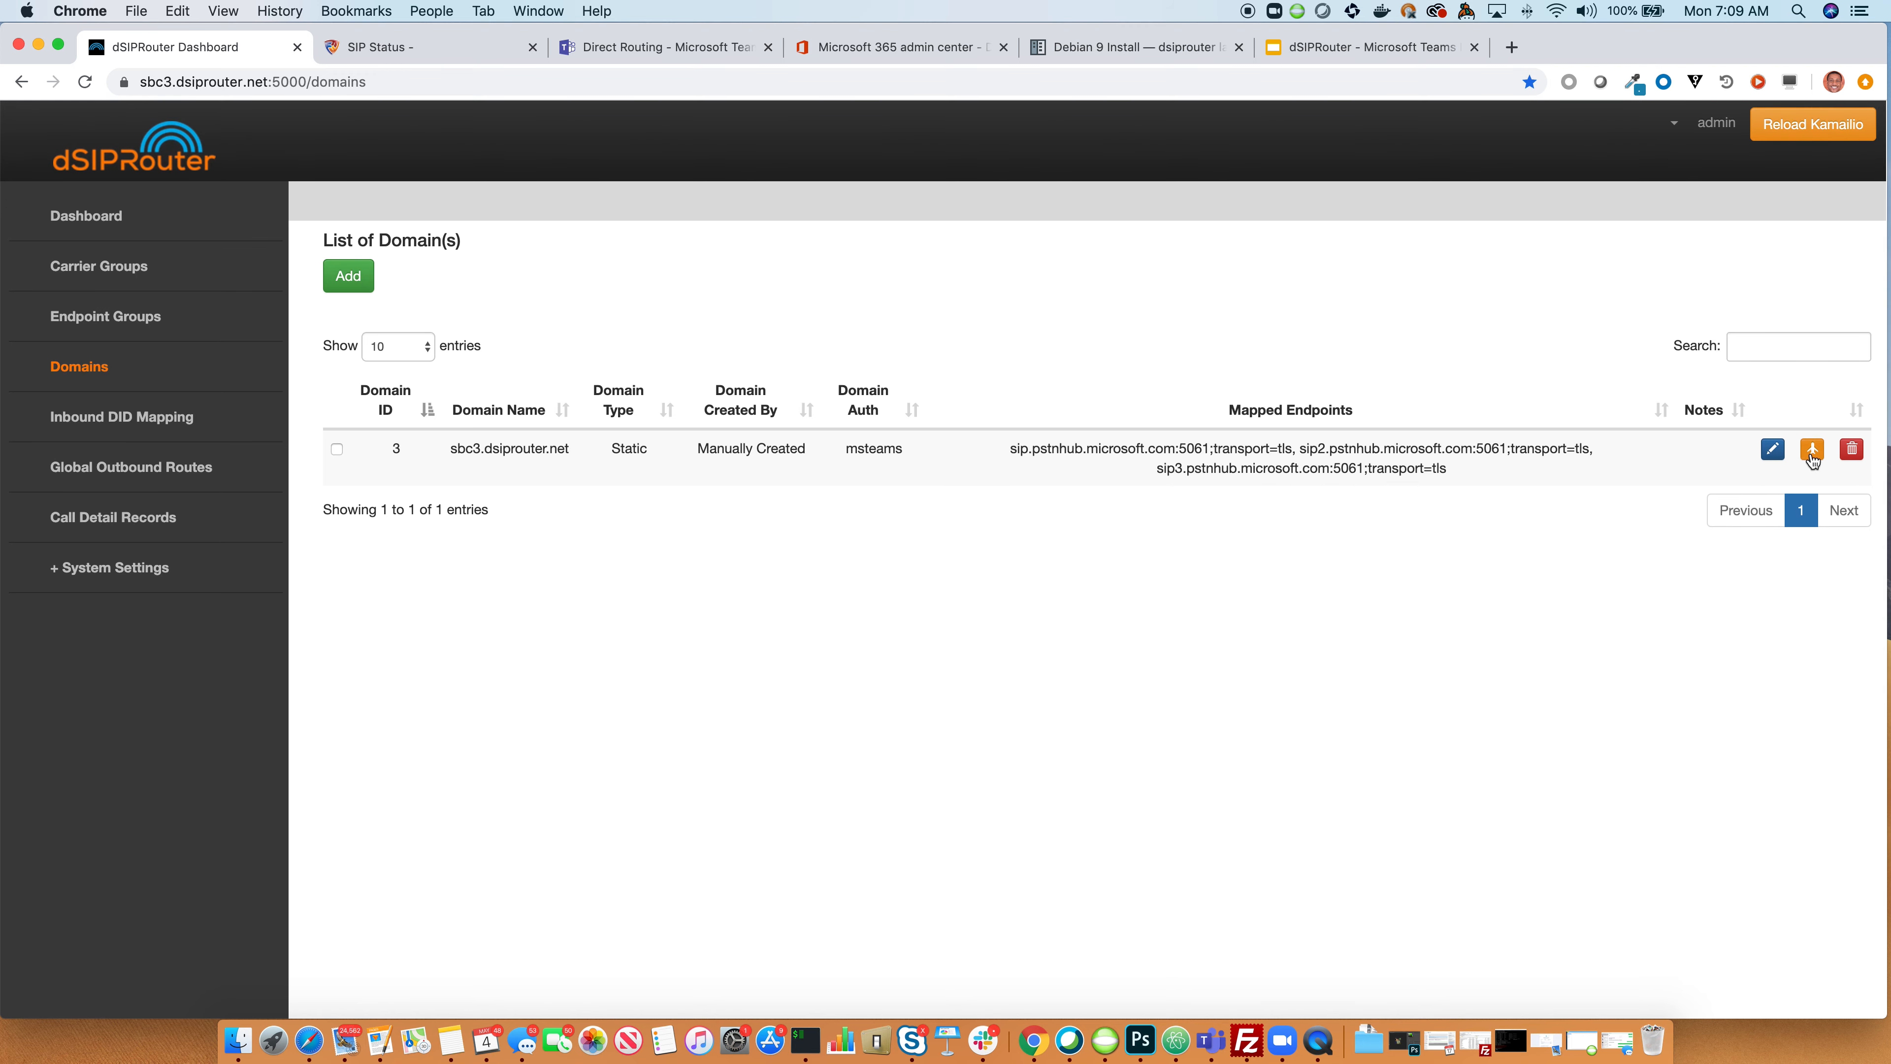
{"action": "scroll", "coordinate": [1811, 463], "scroll_direction": "up", "scroll_amount": 1}
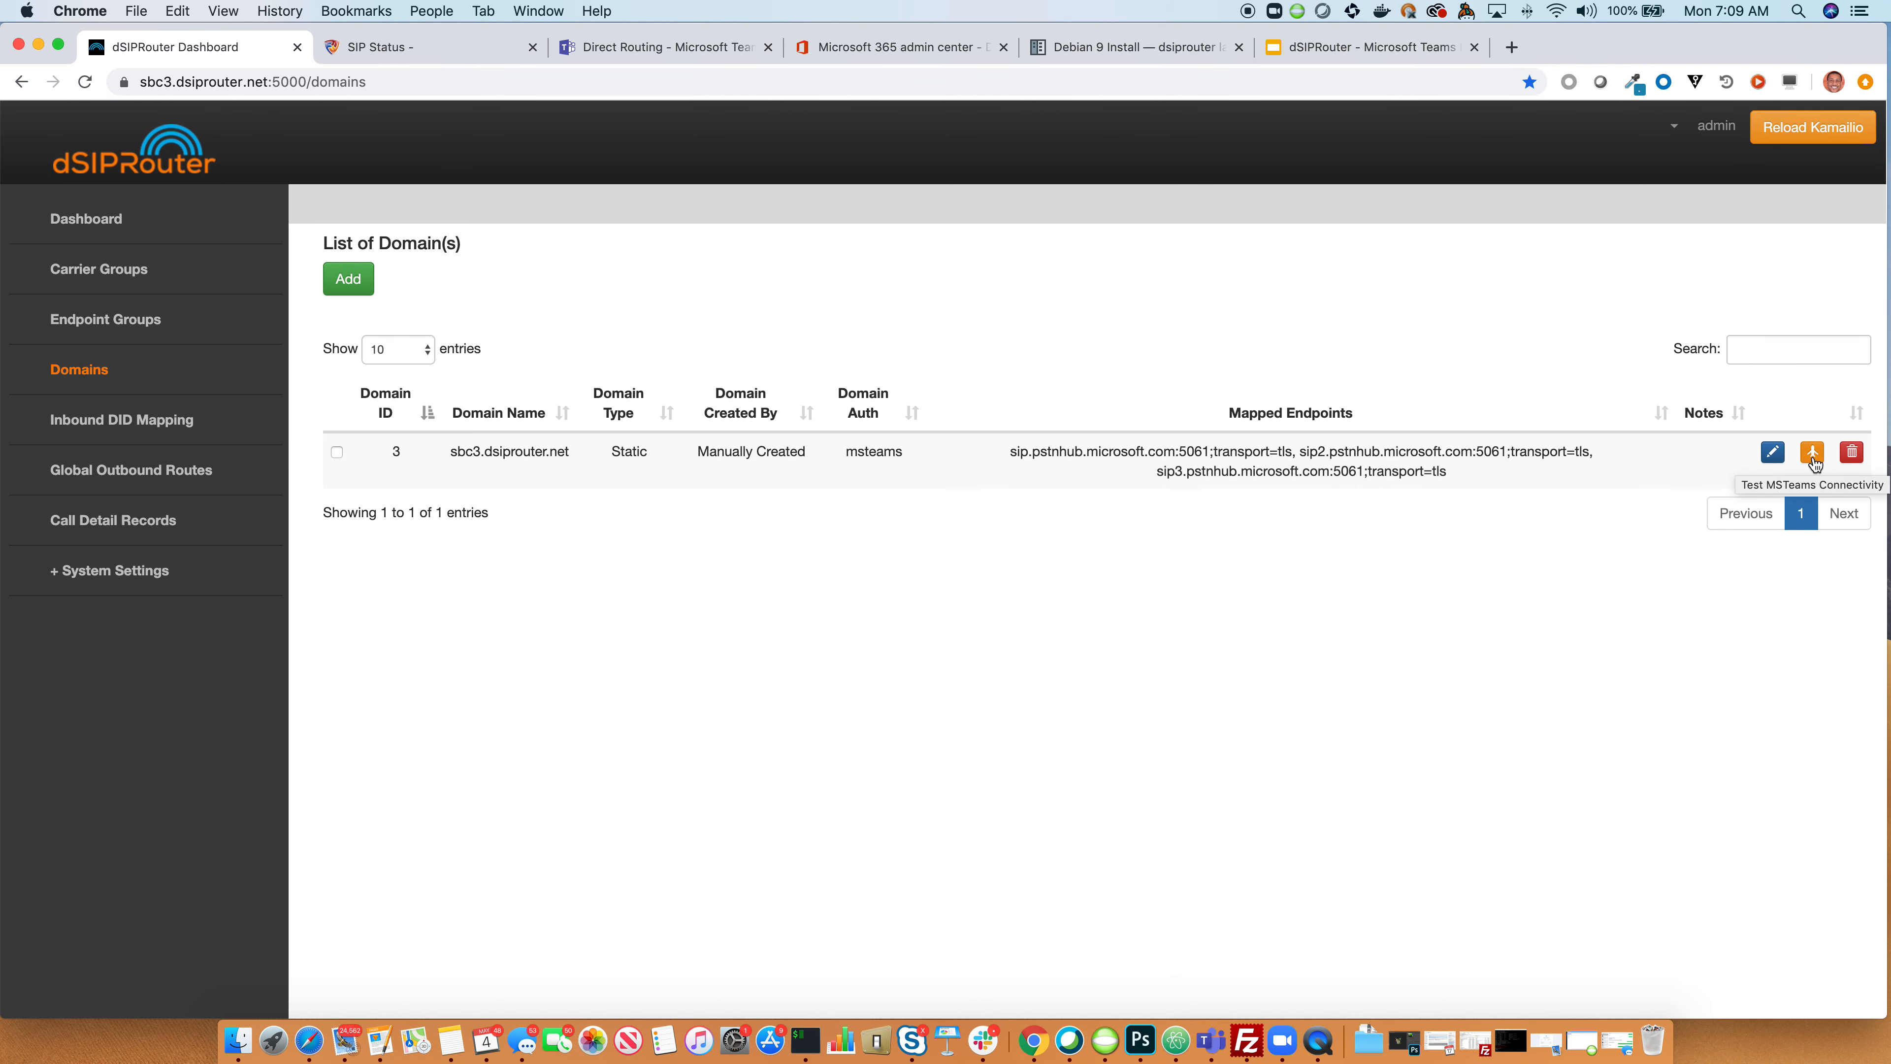
{"action": "left_click", "coordinate": [1812, 452]}
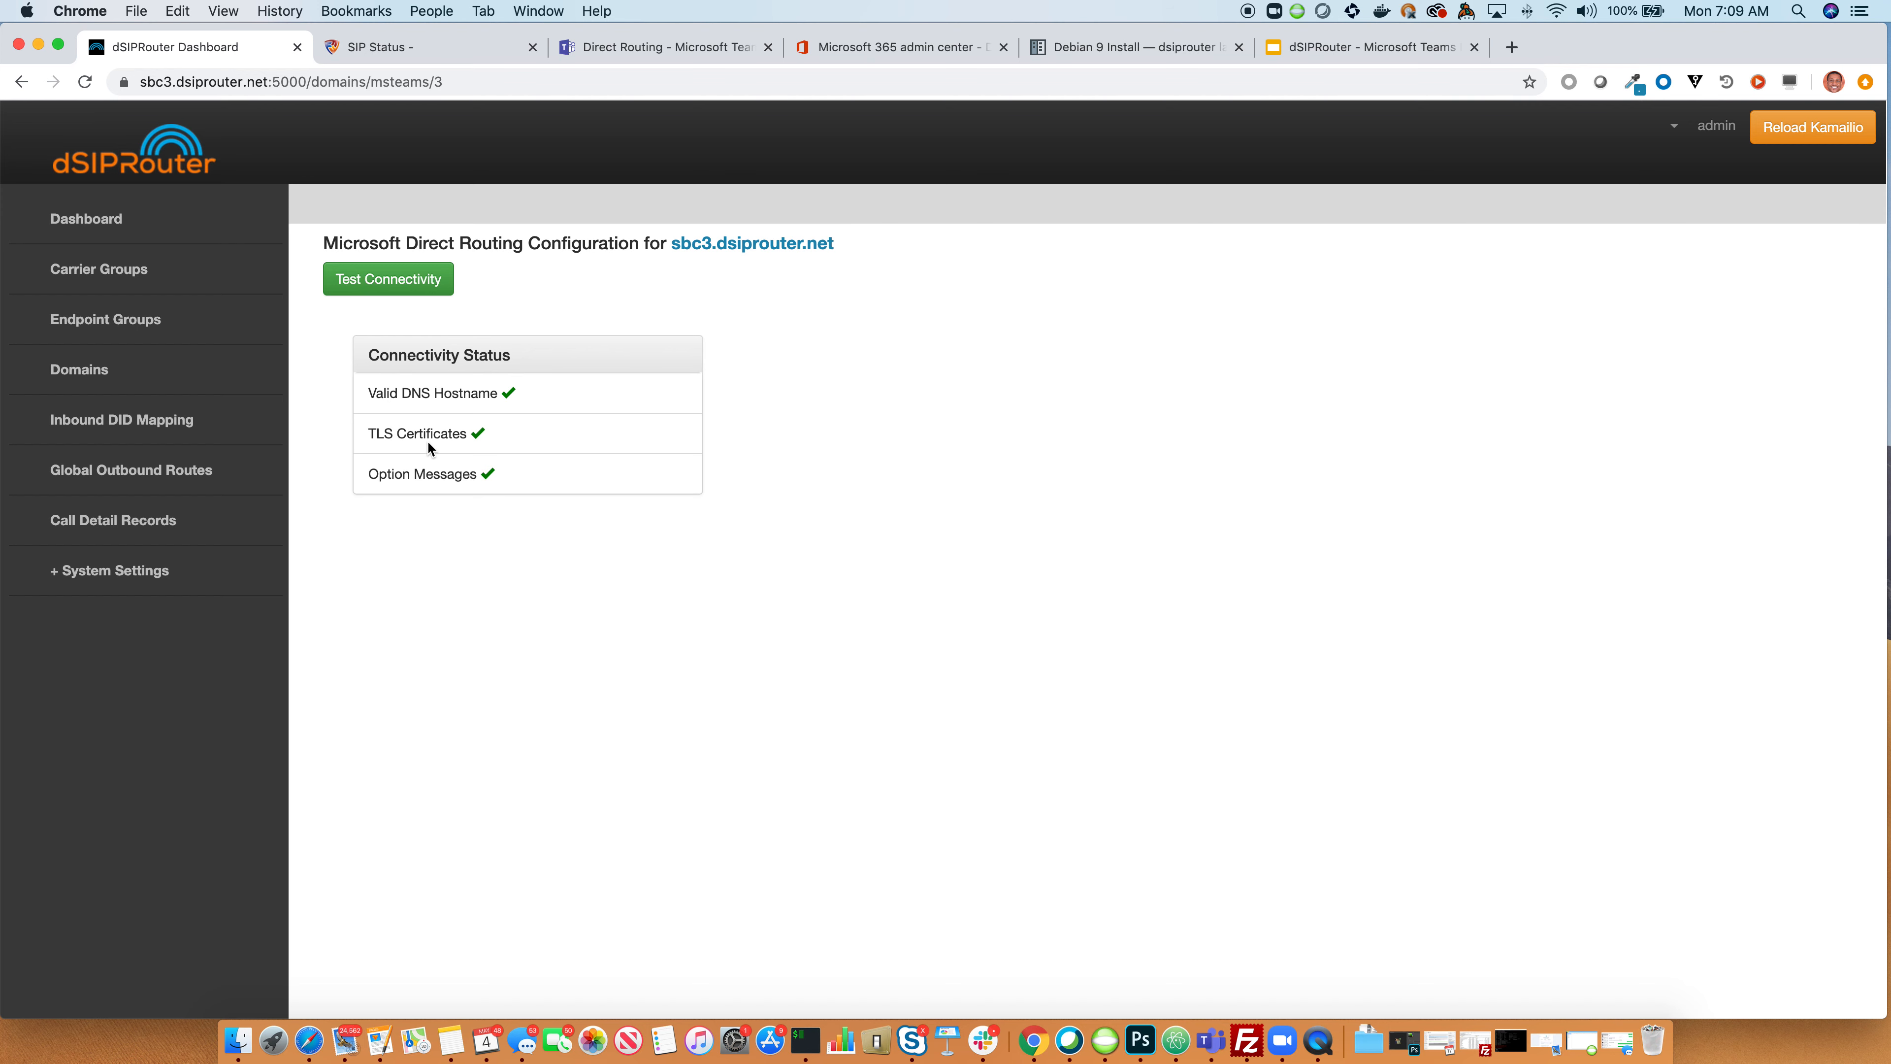
{"action": "scroll", "coordinate": [421, 462], "scroll_direction": "down", "scroll_amount": 1}
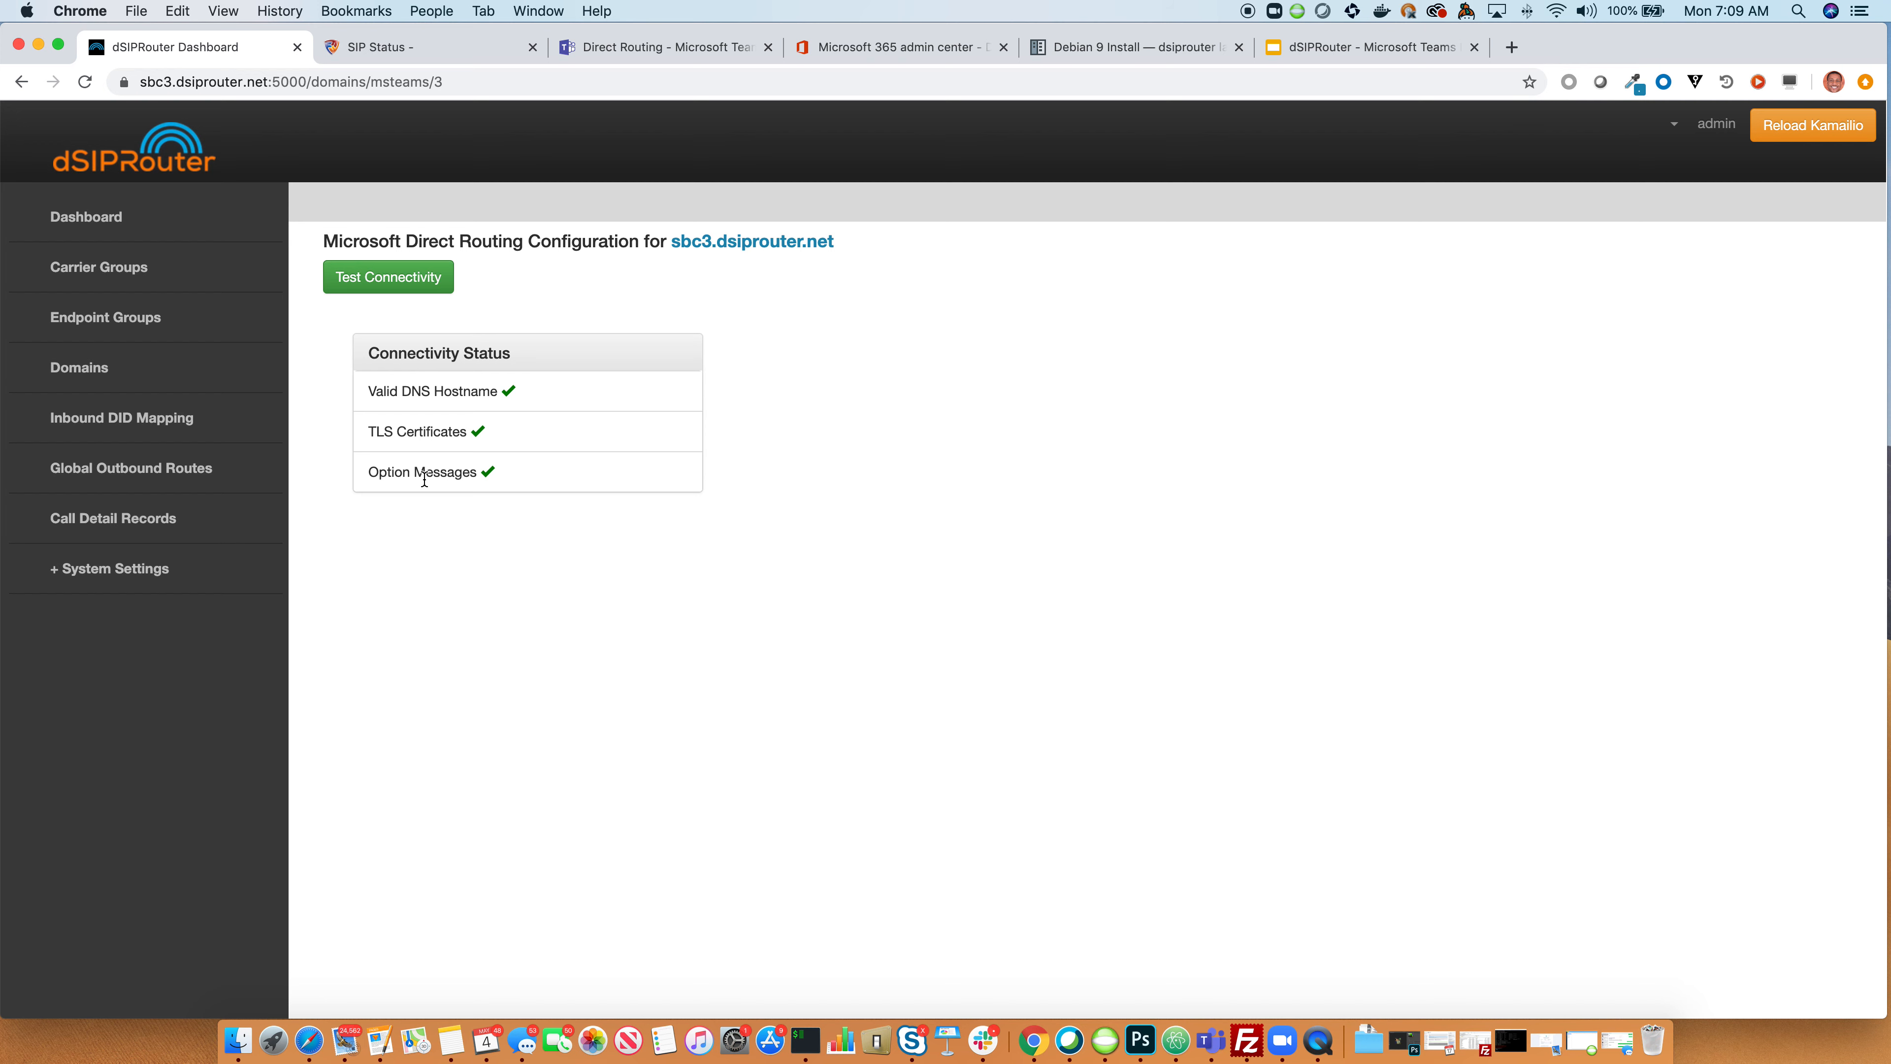
{"action": "scroll", "coordinate": [424, 479], "scroll_direction": "down", "scroll_amount": 1}
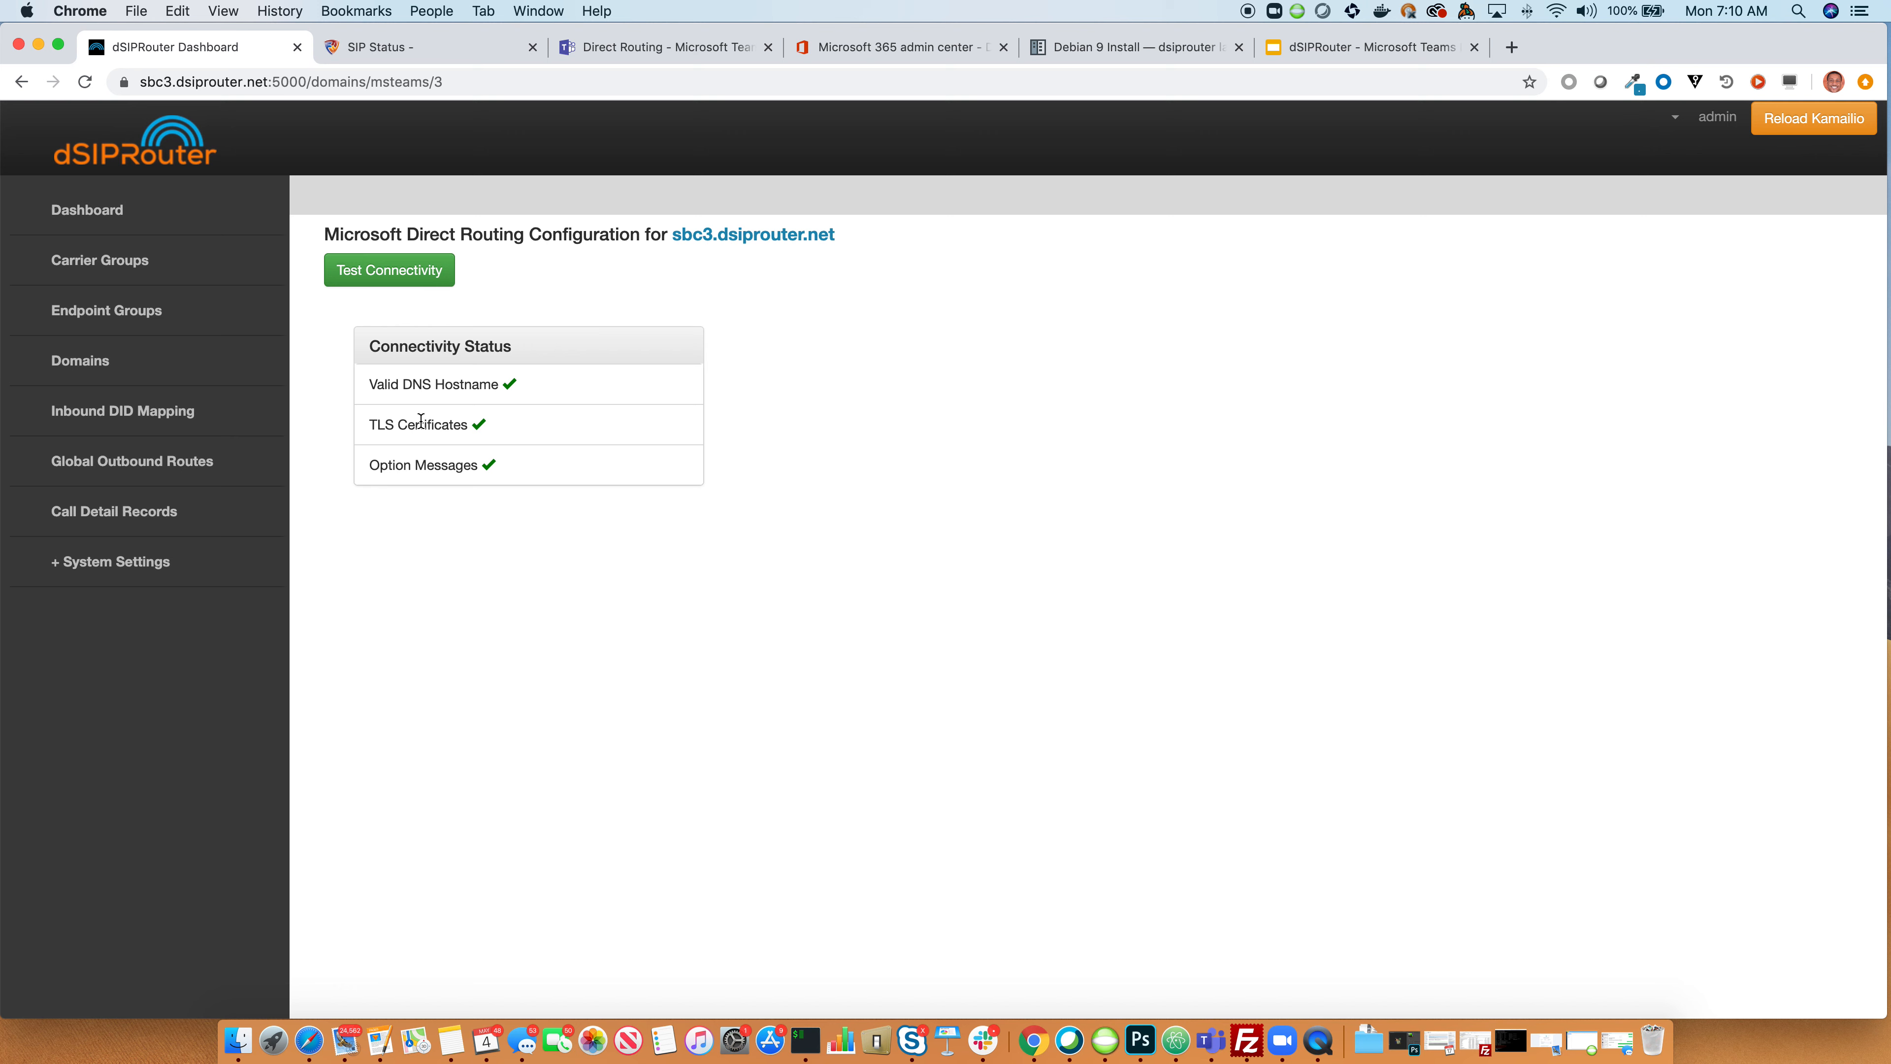
Step: Switch to the Microsoft 365 admin center and check the custom host records of the dsiprouter.net domain
{"action": "left_click", "coordinate": [907, 47]}
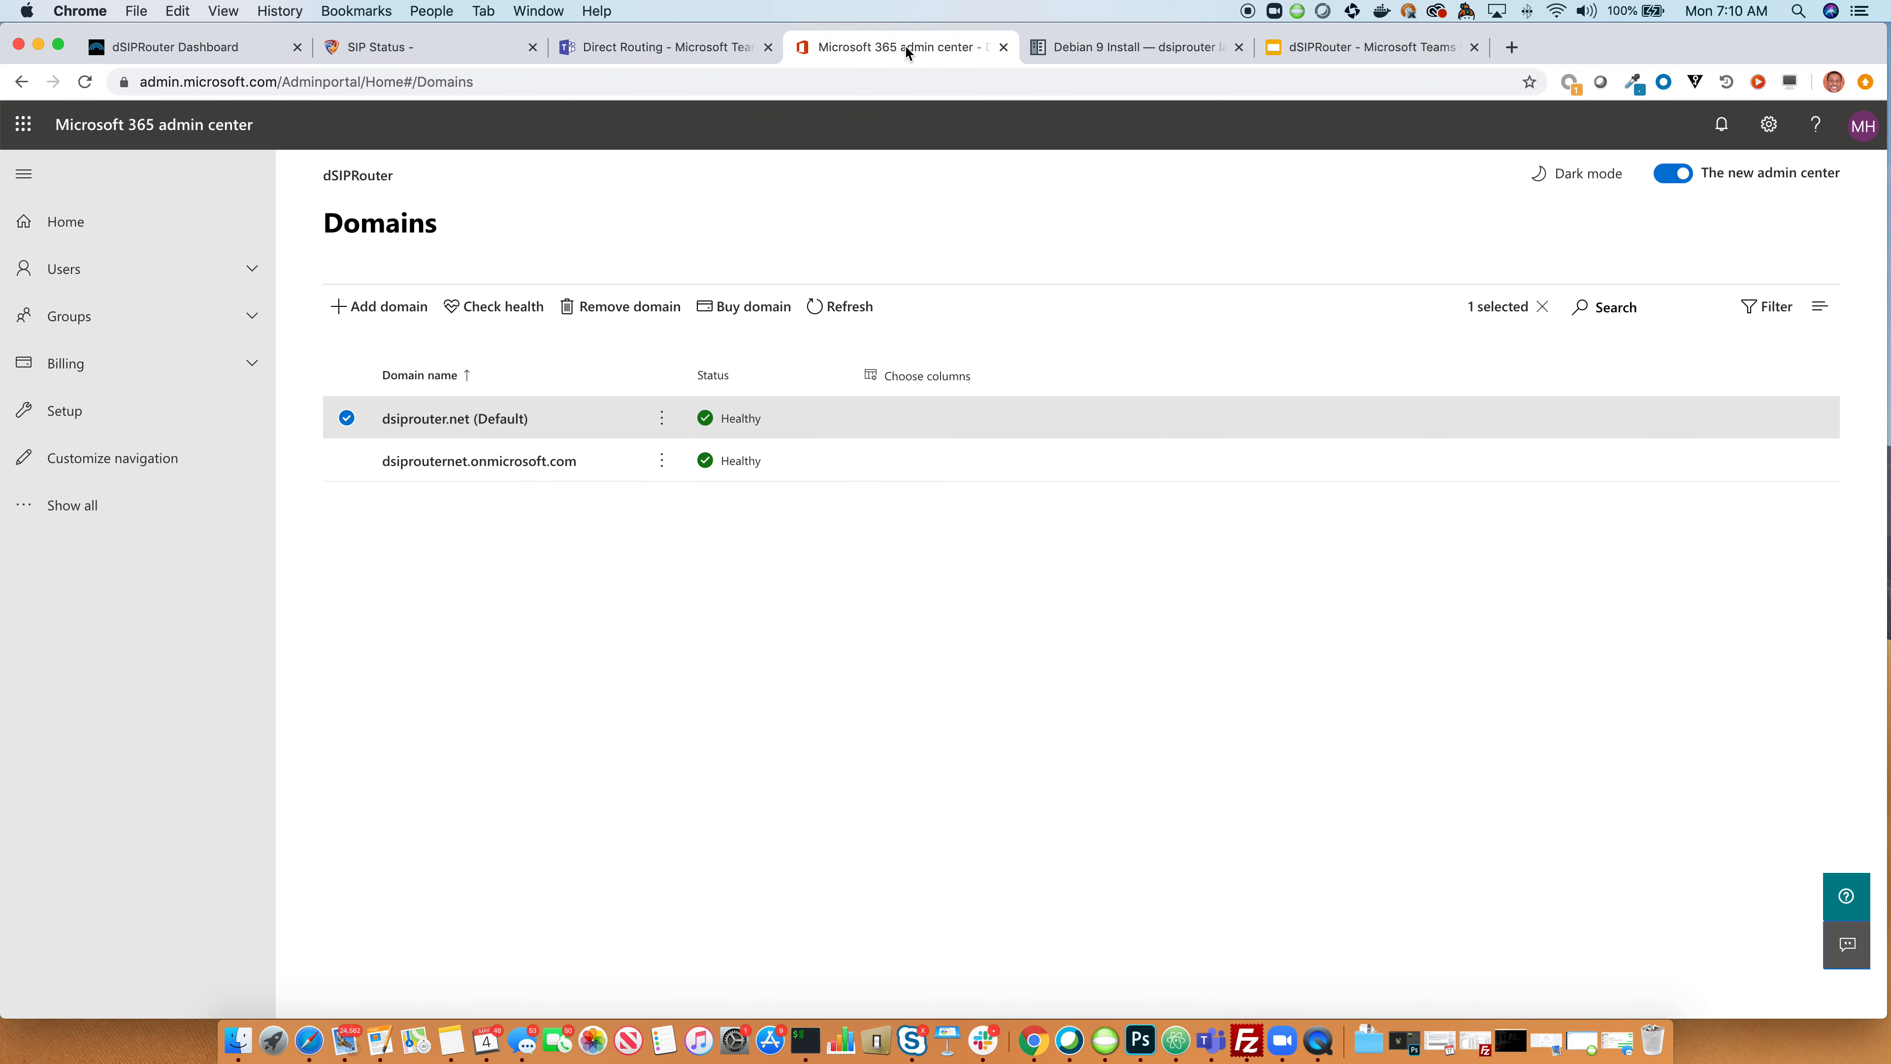
{"action": "left_click", "coordinate": [418, 422]}
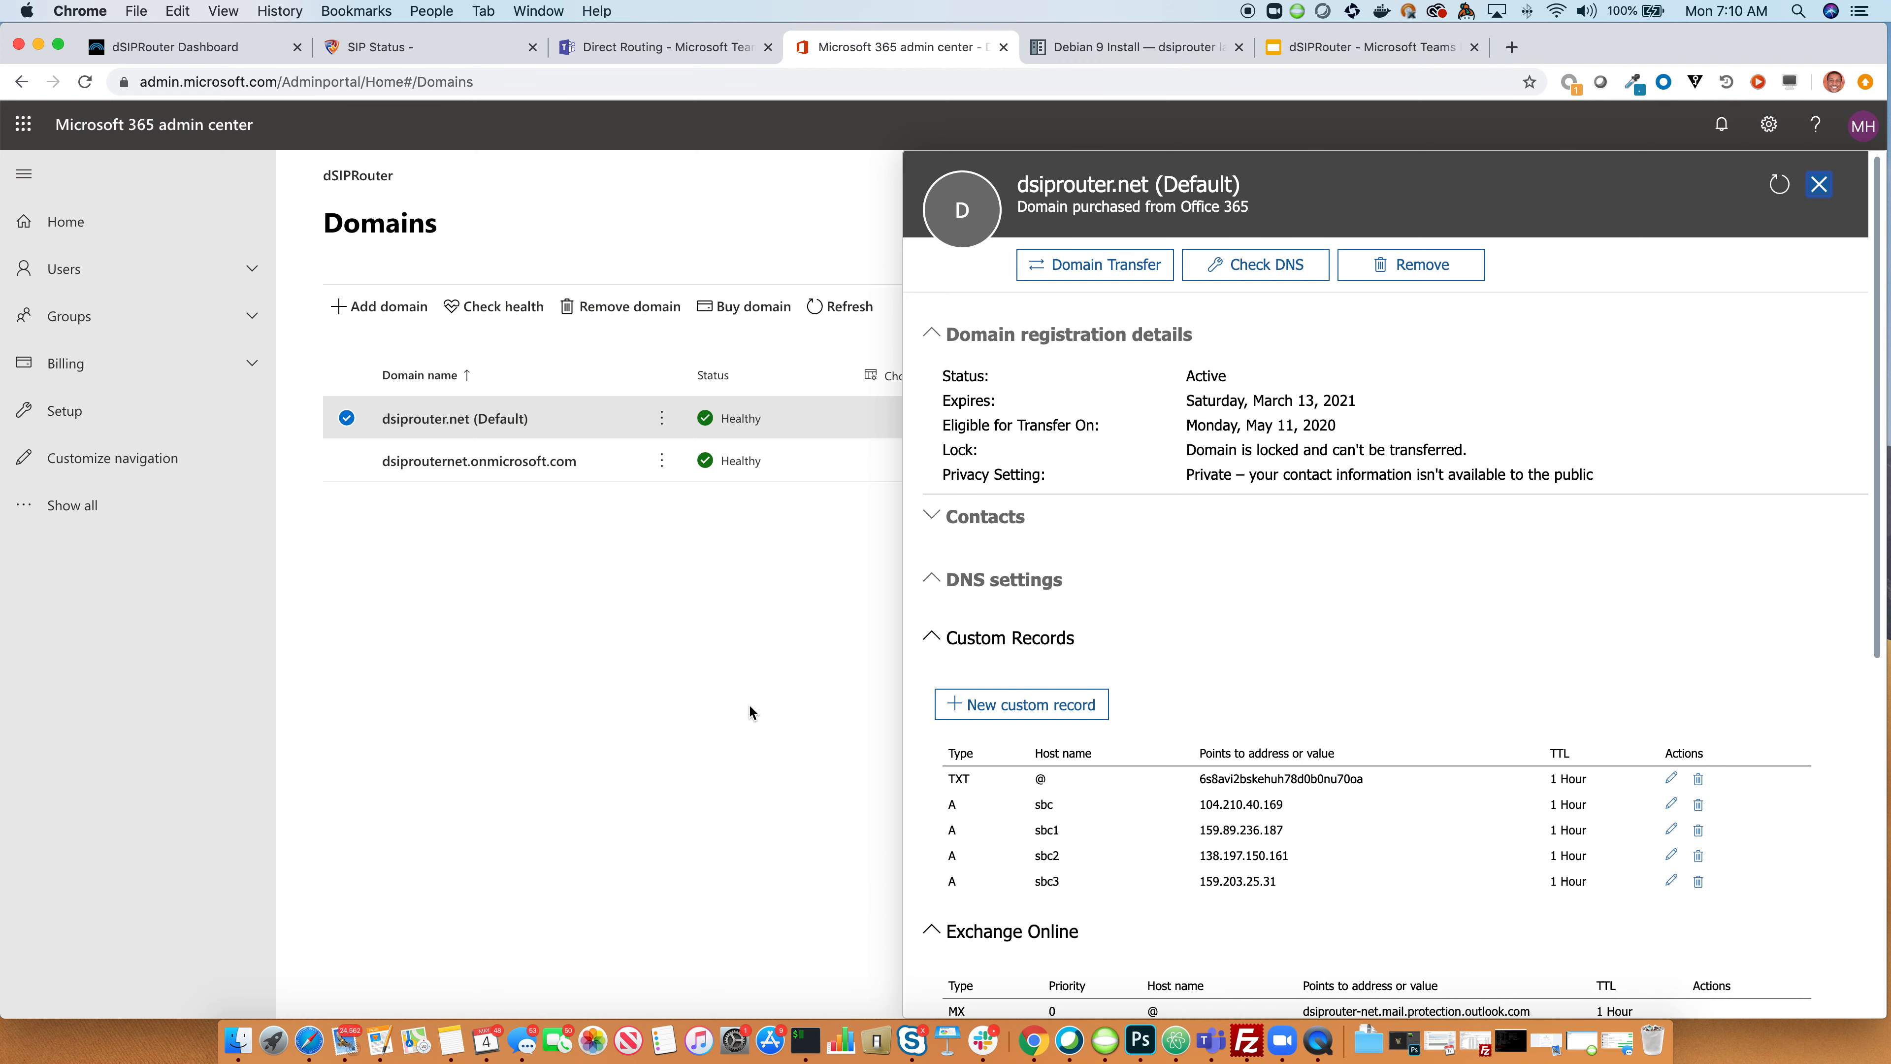
Step: Return to dSIPRouter and add a carrier group named InternalPBX that uses IP authentication
{"action": "left_click", "coordinate": [197, 45]}
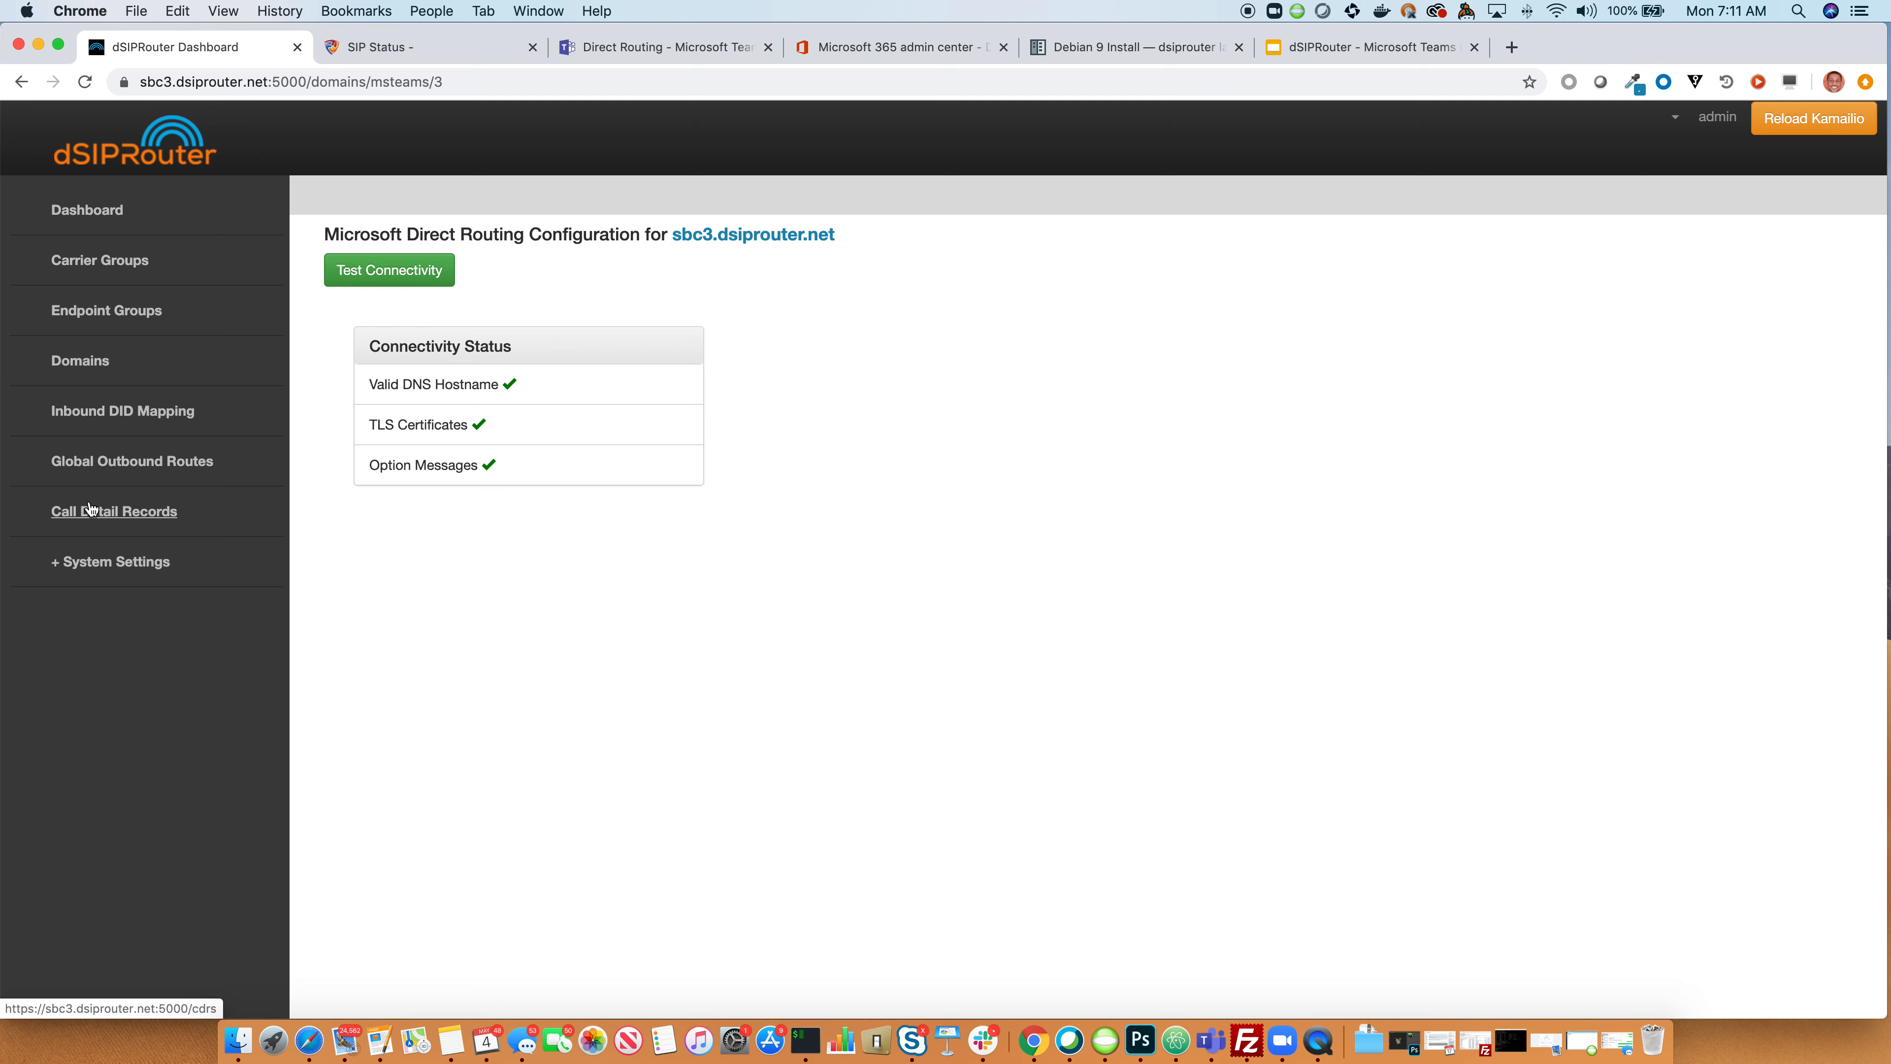
{"action": "left_click", "coordinate": [111, 265]}
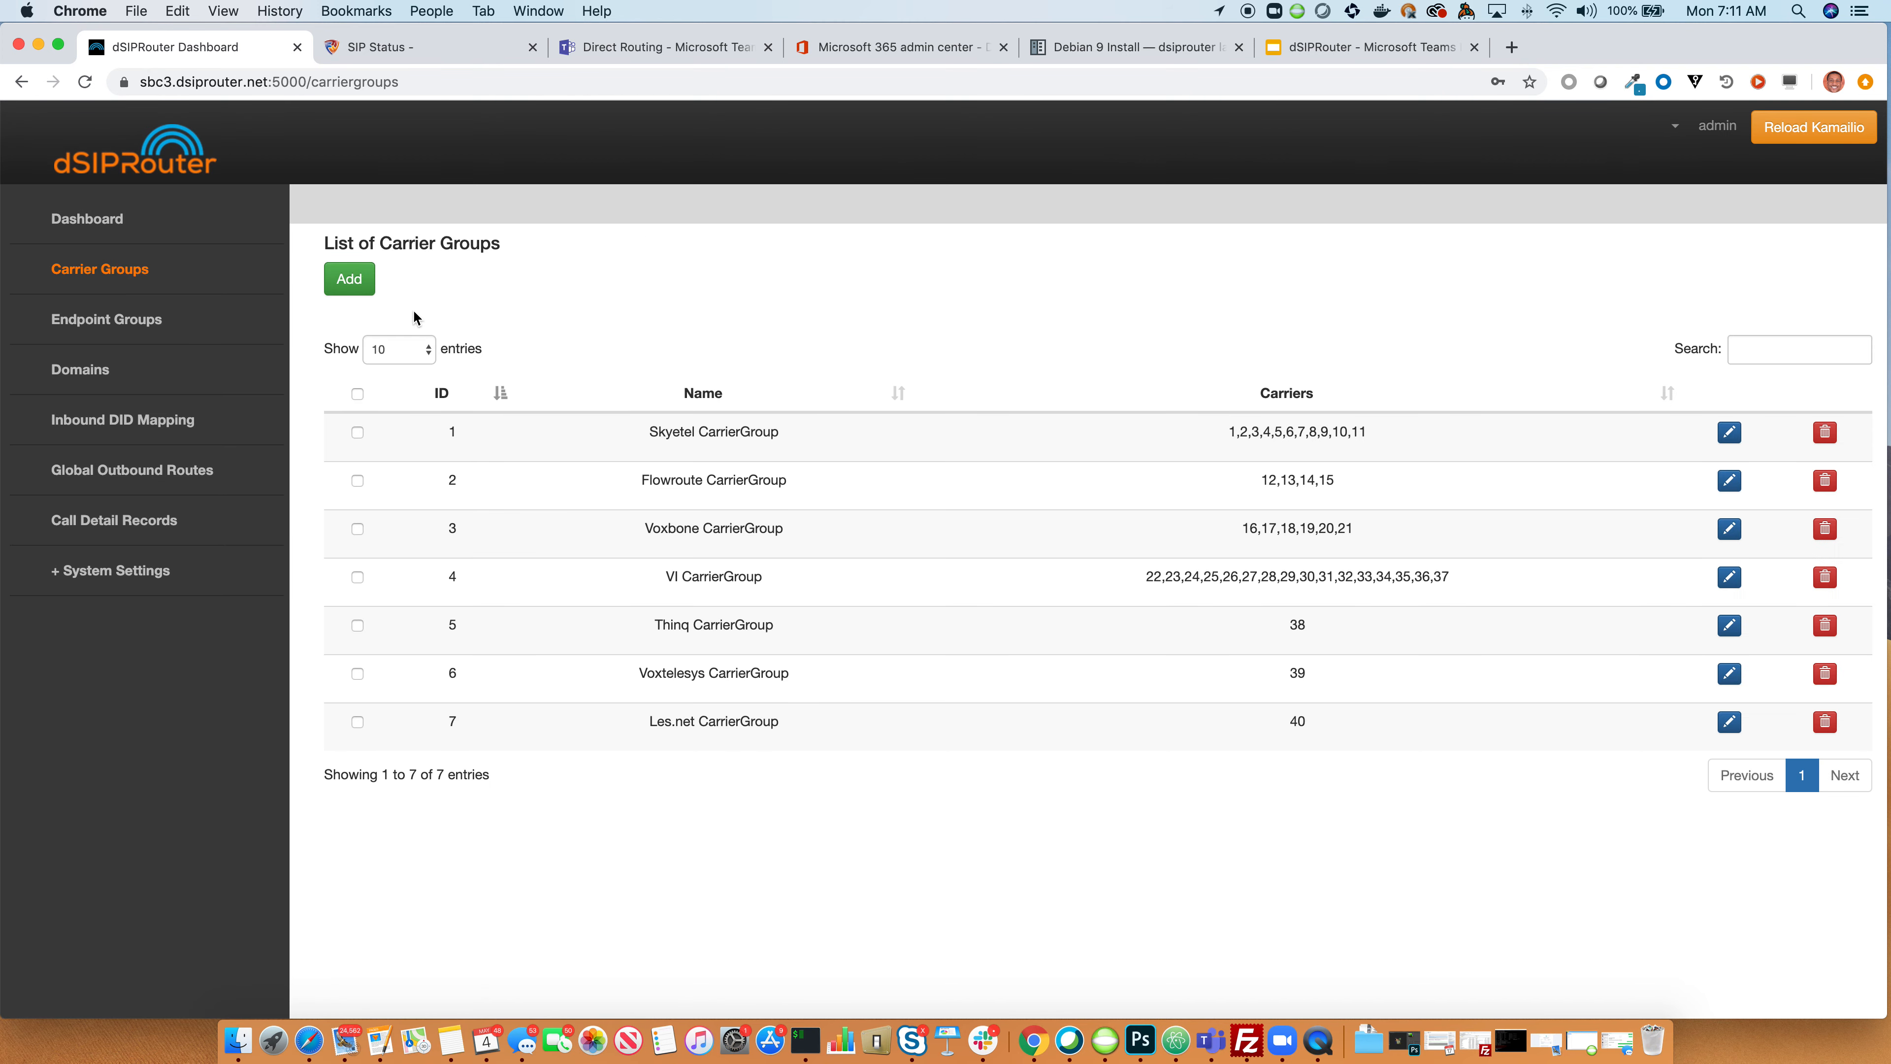
{"action": "left_click", "coordinate": [357, 288]}
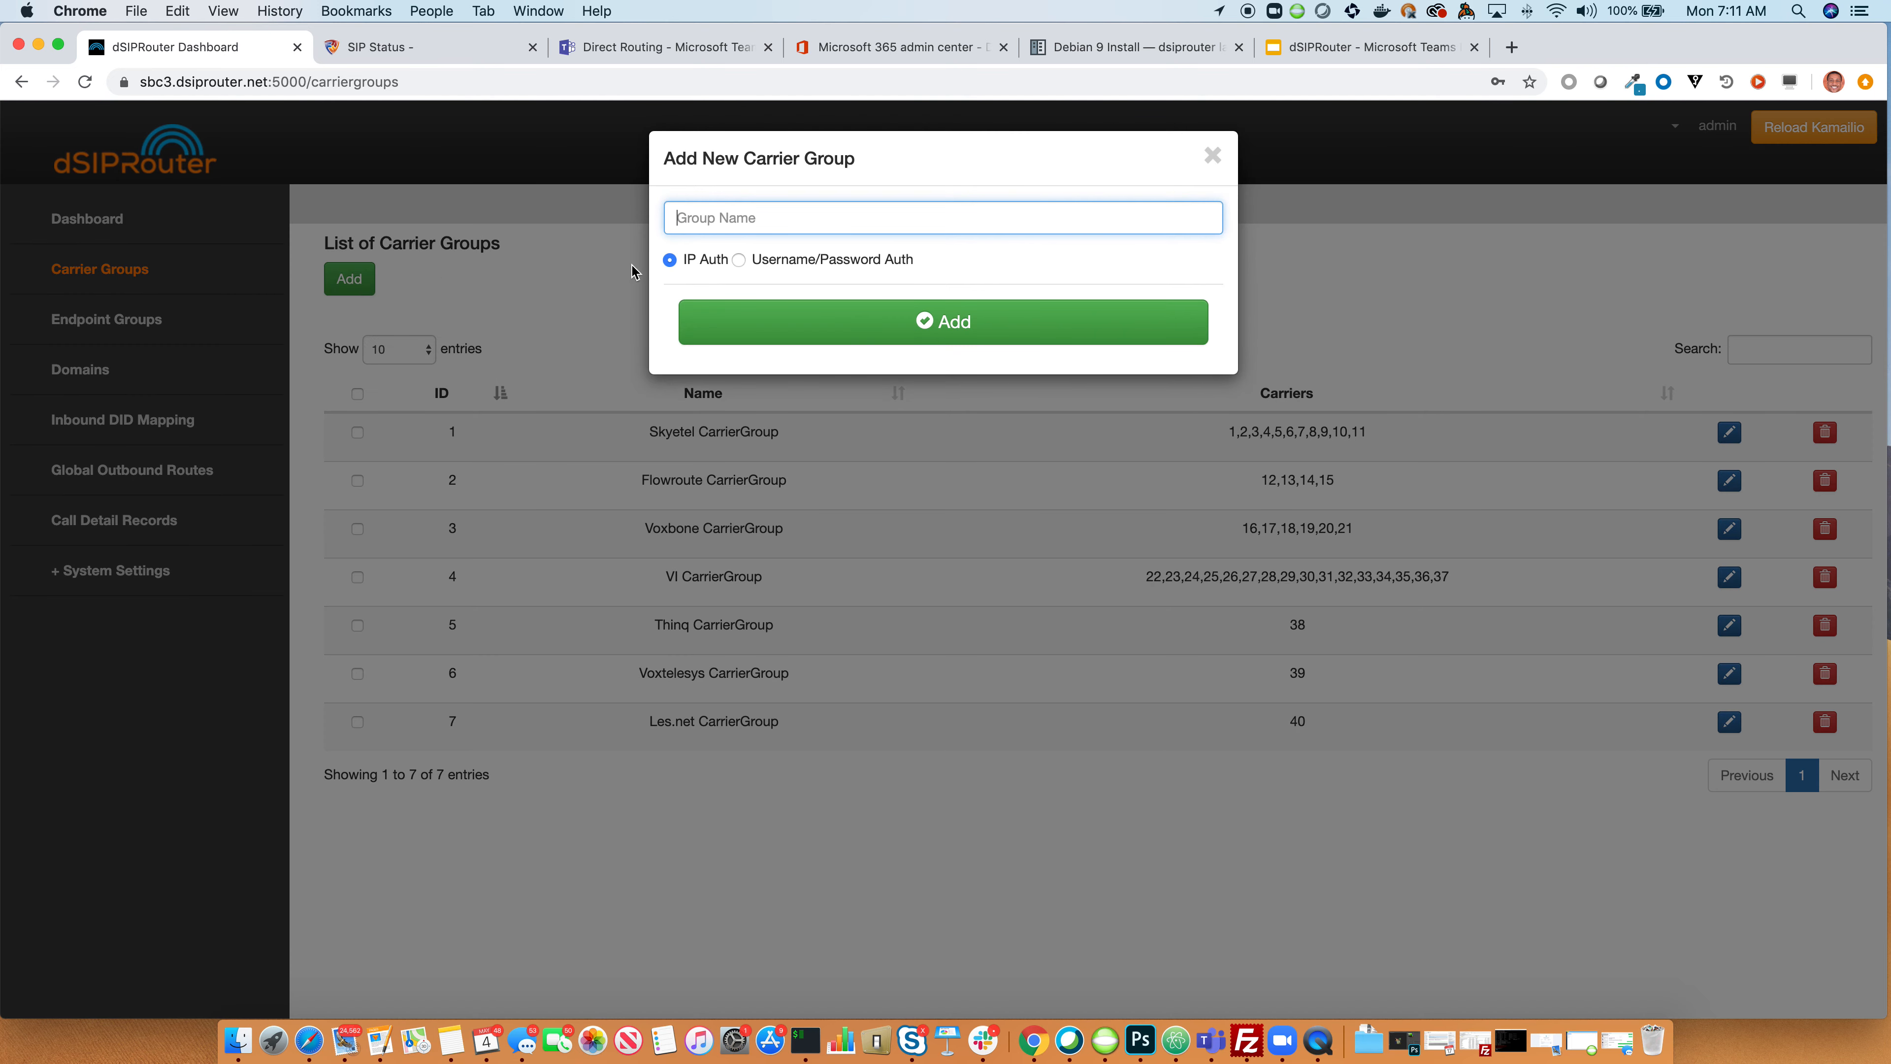
{"action": "type", "text": "Inter"}
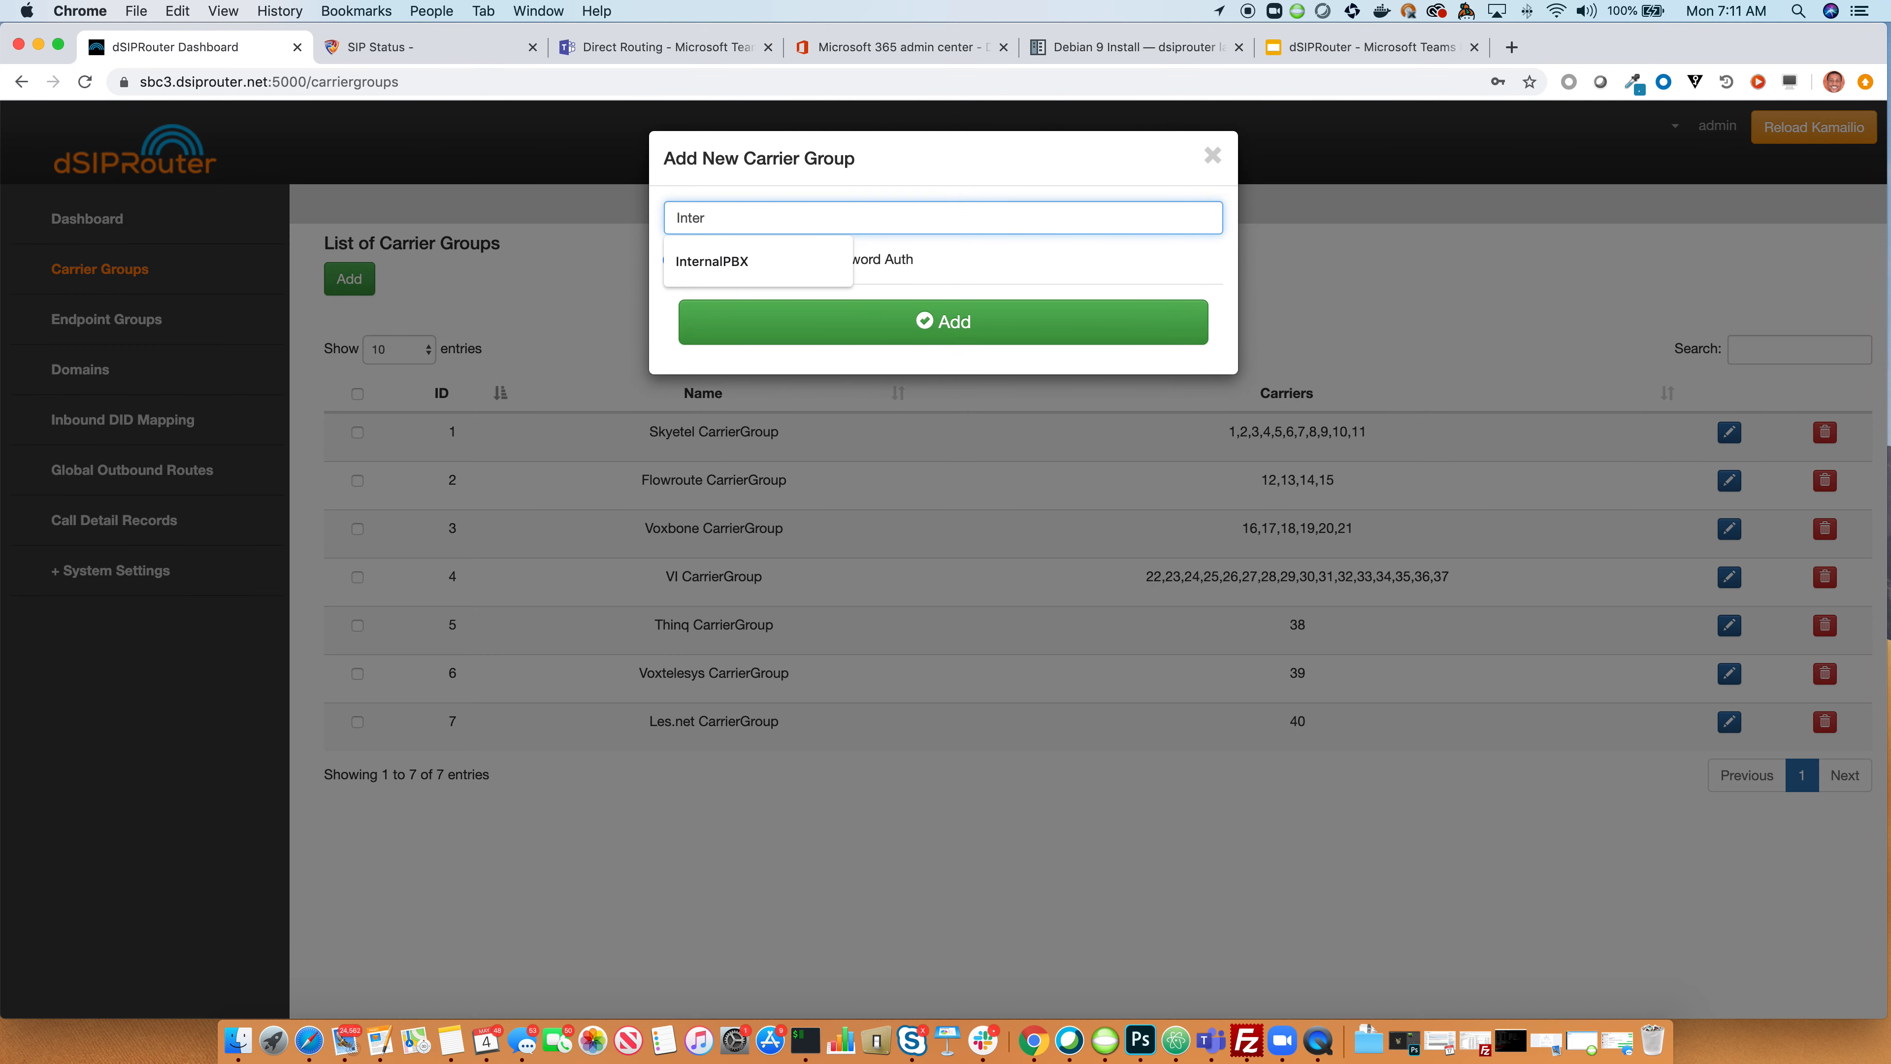
{"action": "left_click", "coordinate": [706, 268]}
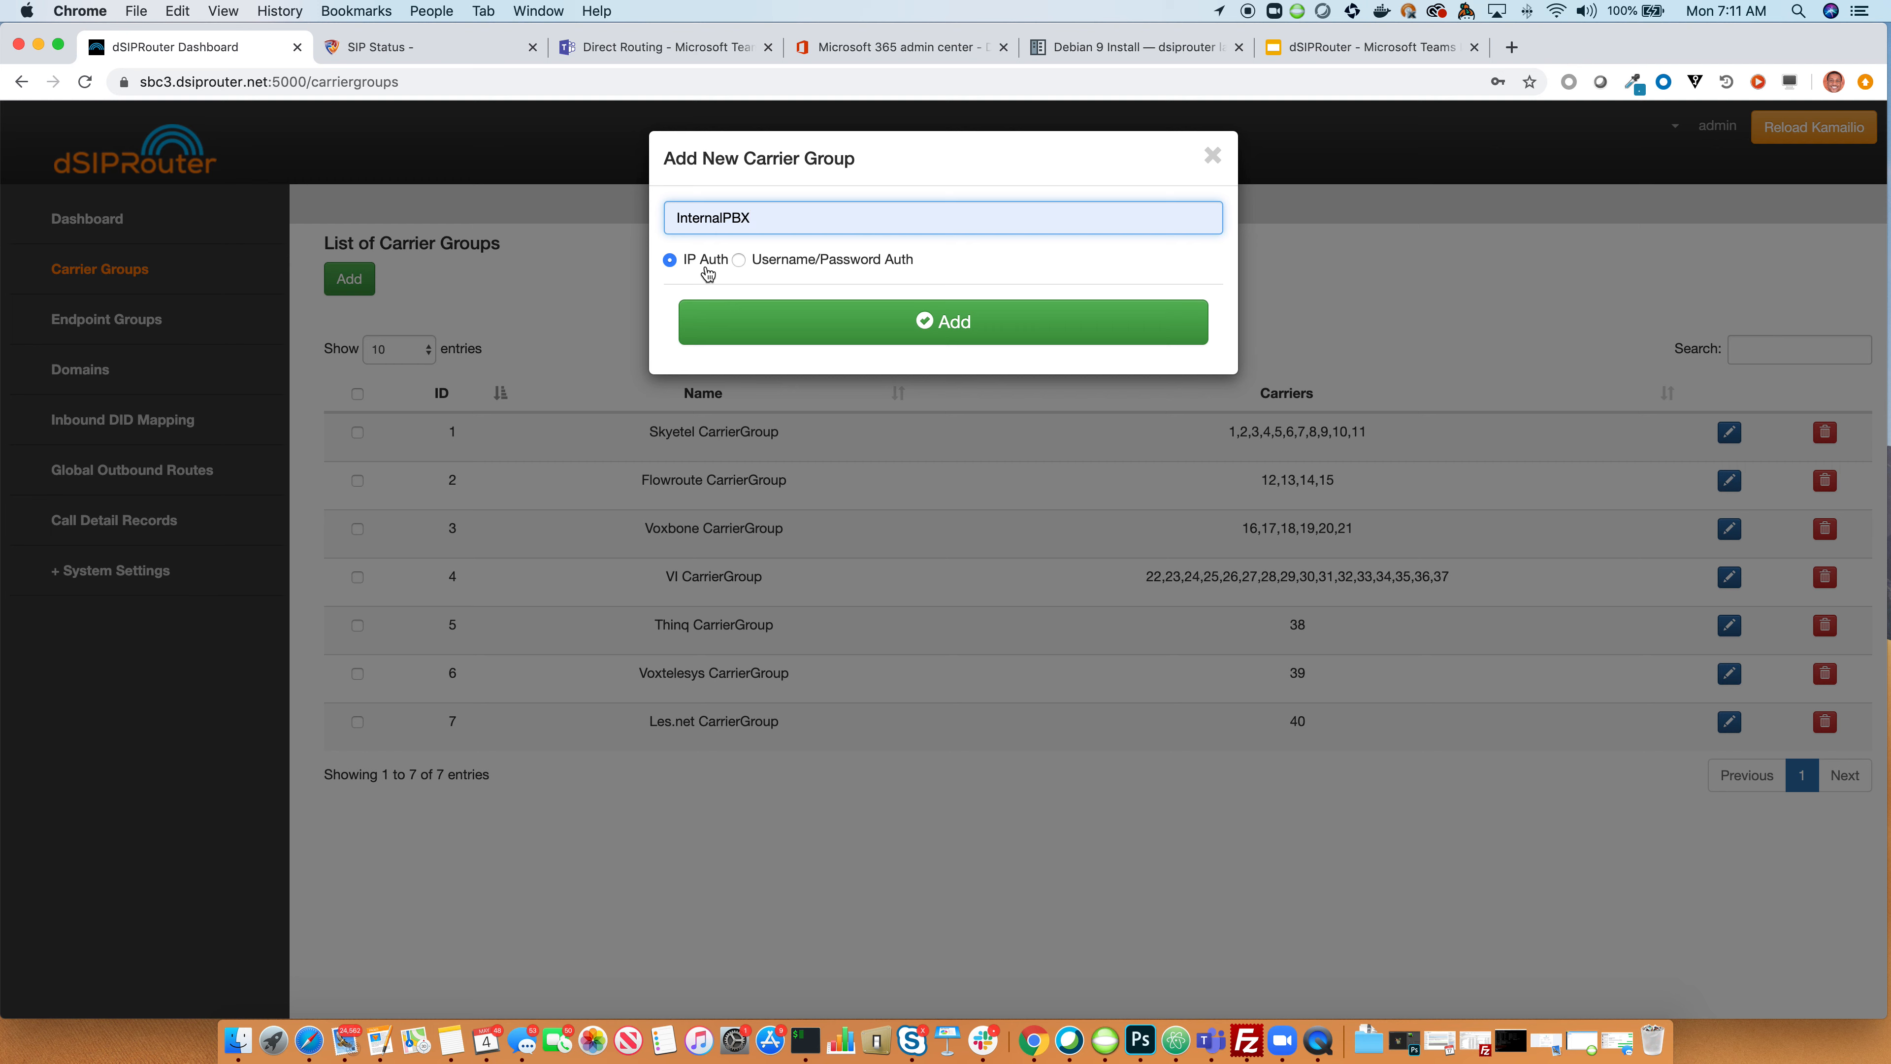
{"action": "left_click", "coordinate": [904, 328]}
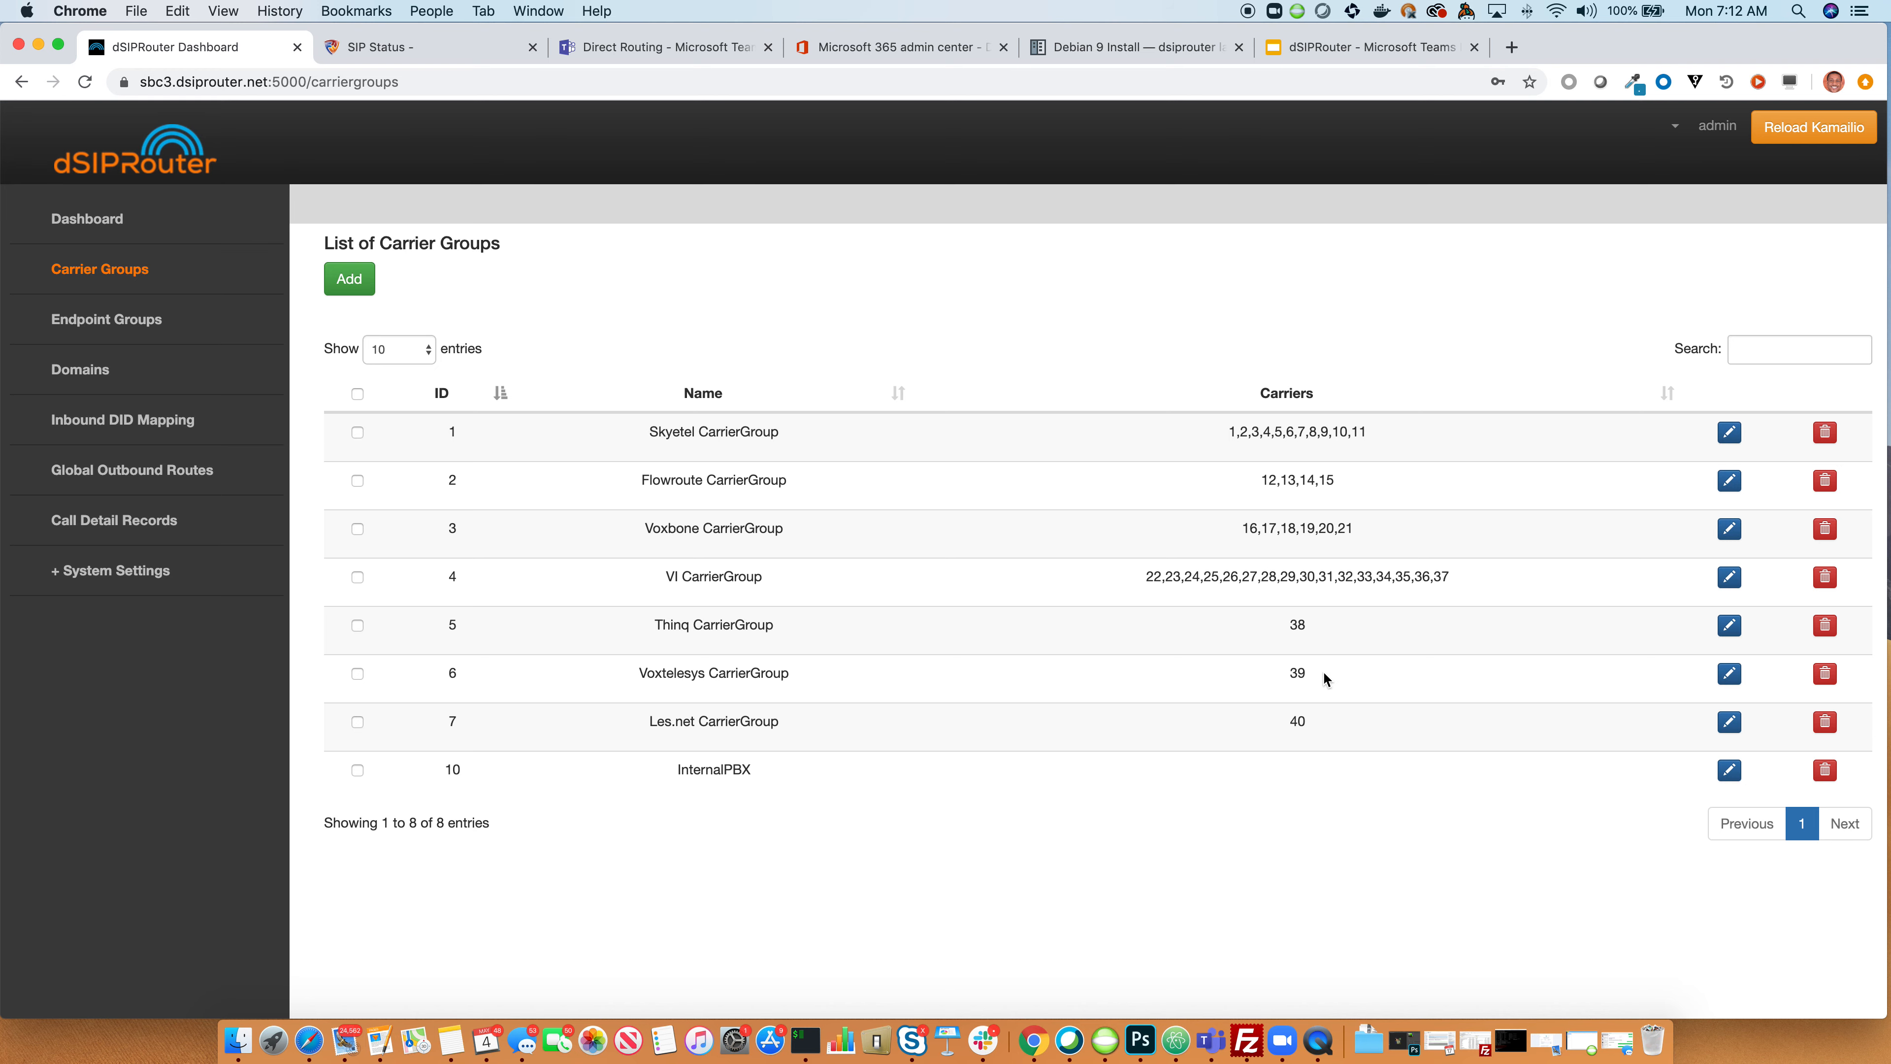
Step: Add an endpoint named PBX1 with the hostname/IP 157.245.249.106:5080 to the InternalPBX carrier group
{"action": "left_click", "coordinate": [1728, 773]}
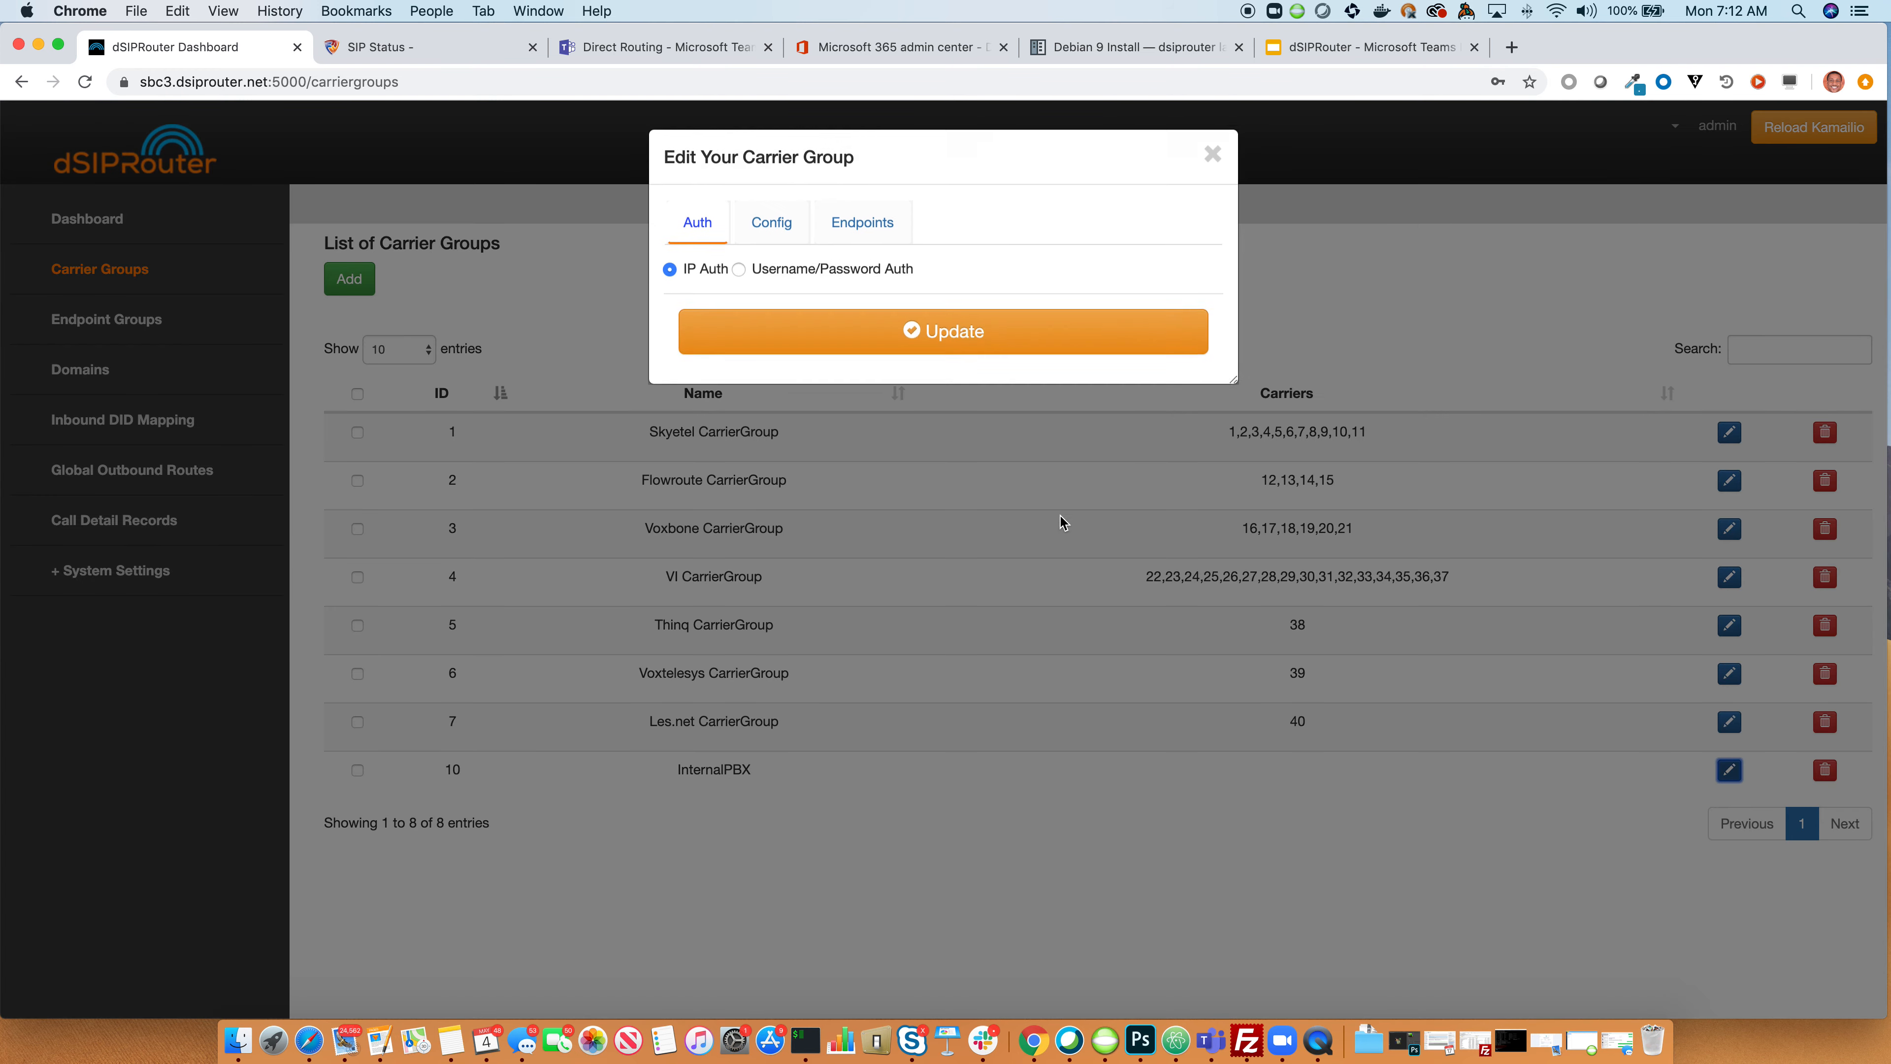
{"action": "left_click", "coordinate": [866, 227]}
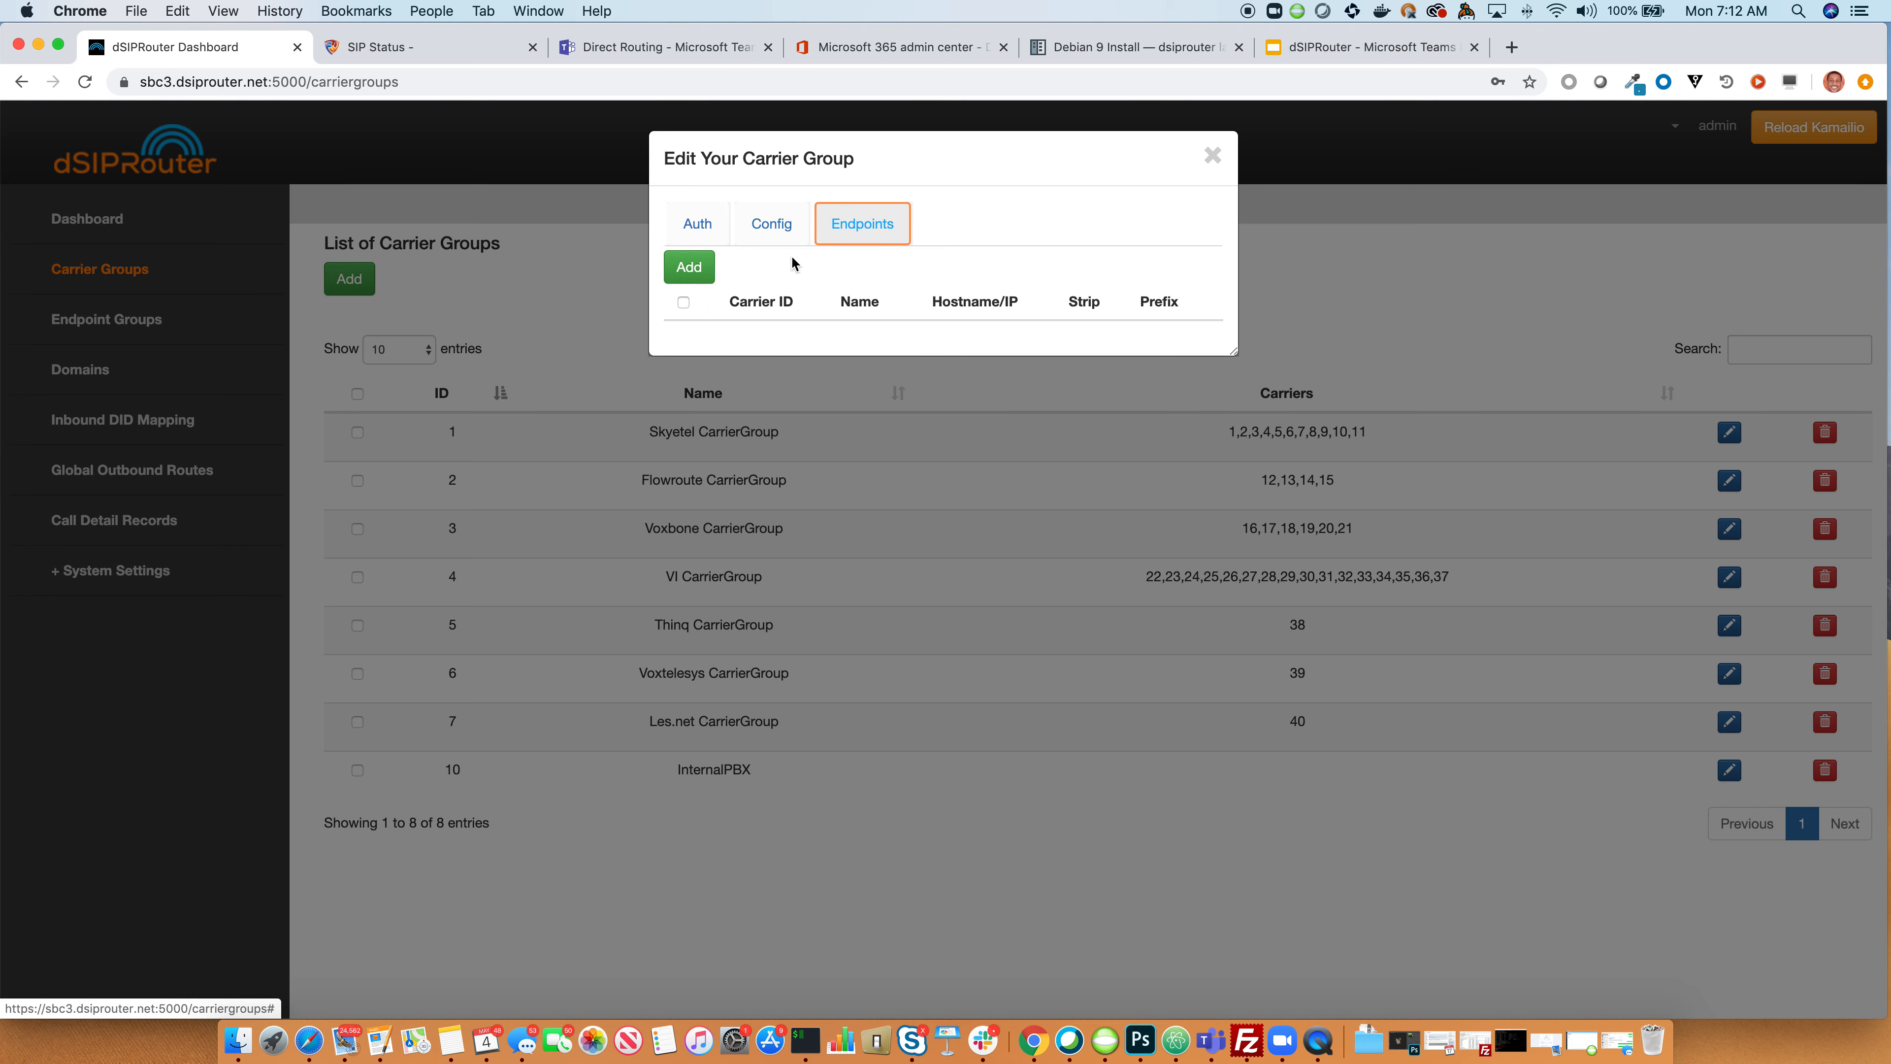
{"action": "left_click", "coordinate": [689, 272]}
{"action": "left_click", "coordinate": [709, 220]}
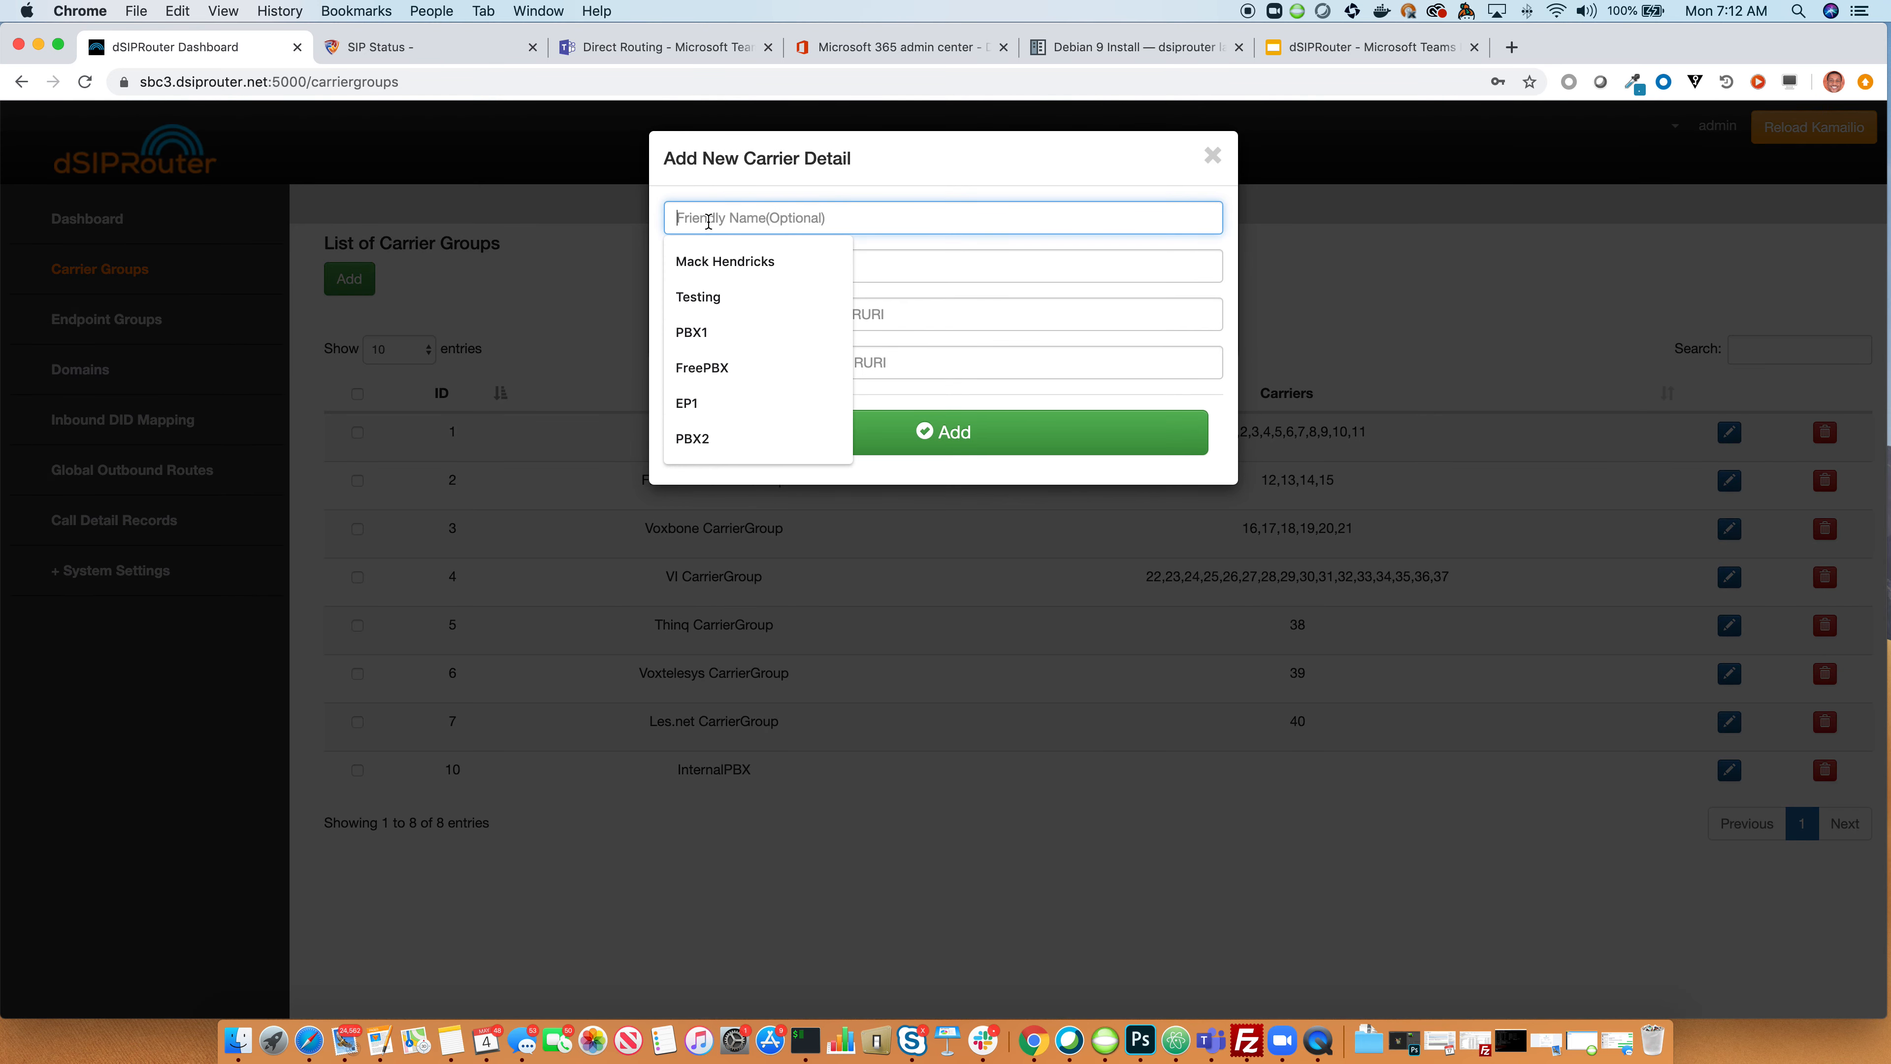
{"action": "type", "text": "PBX"}
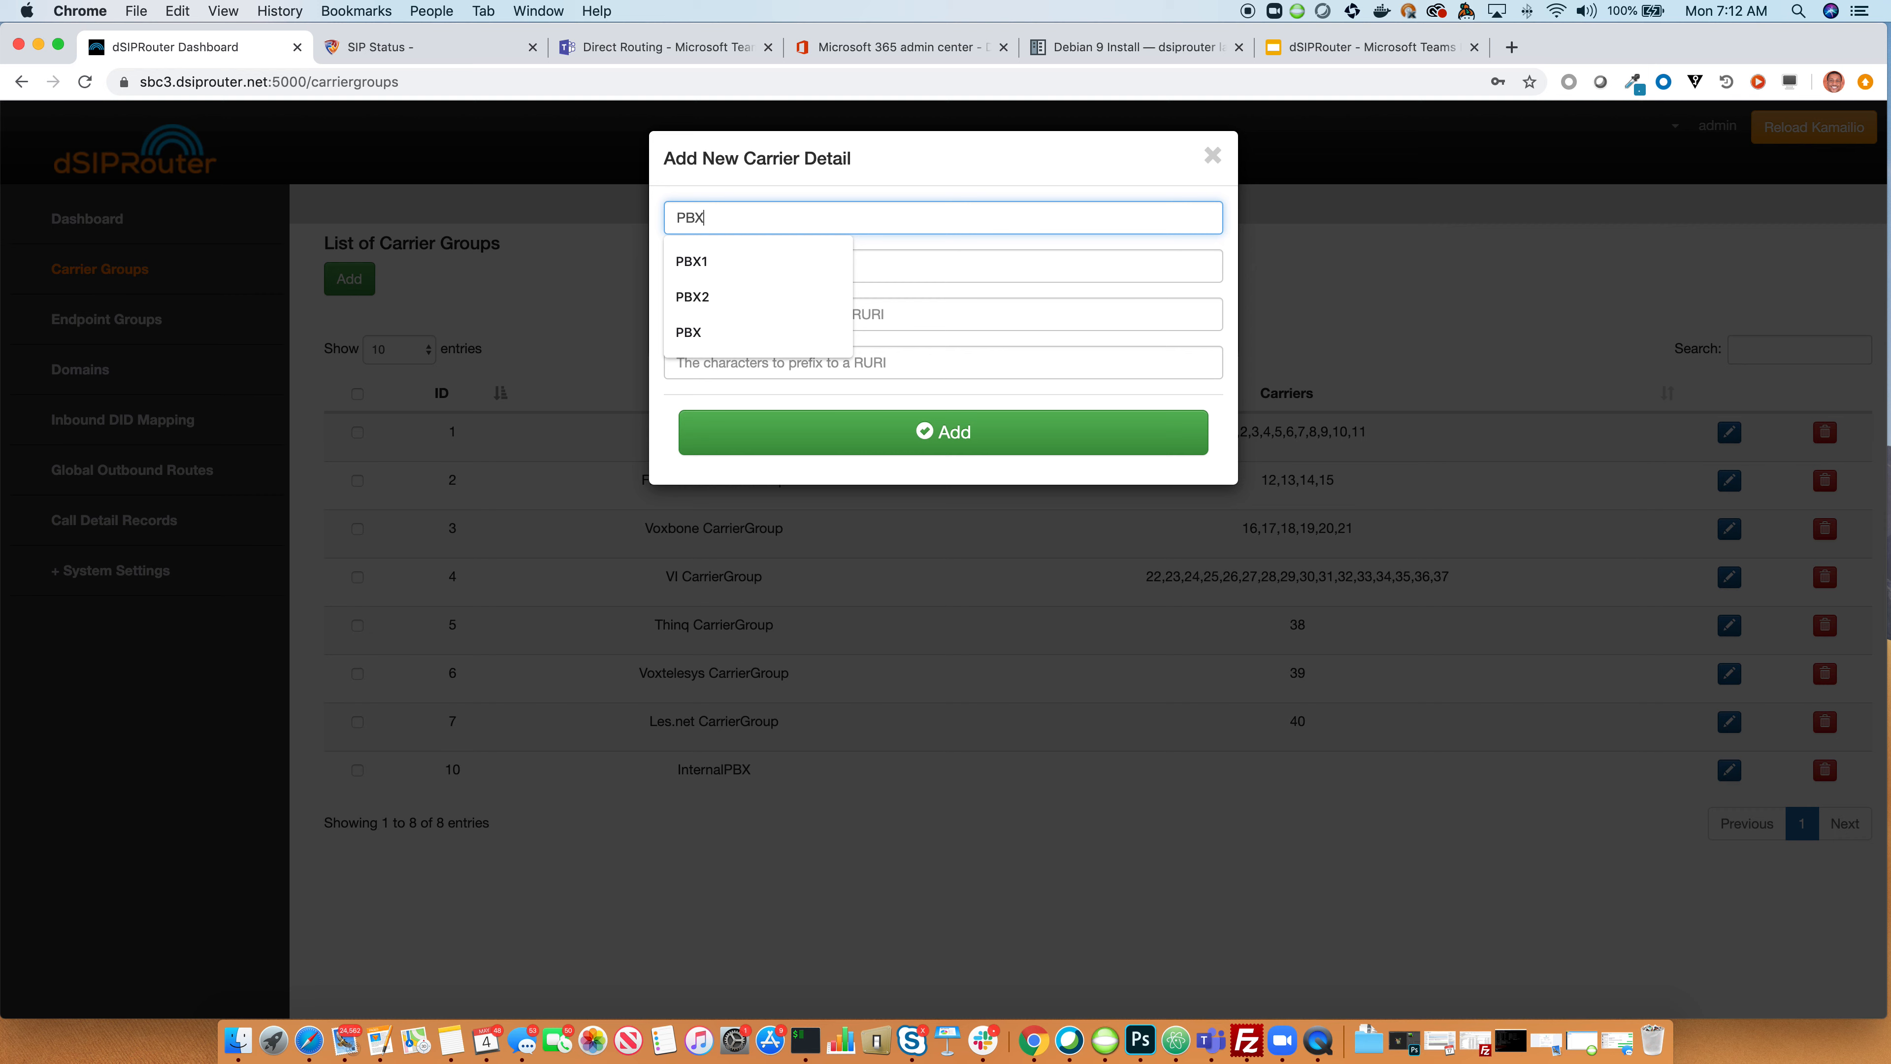
{"action": "type", "text": "1"}
{"action": "left_click", "coordinate": [713, 265]}
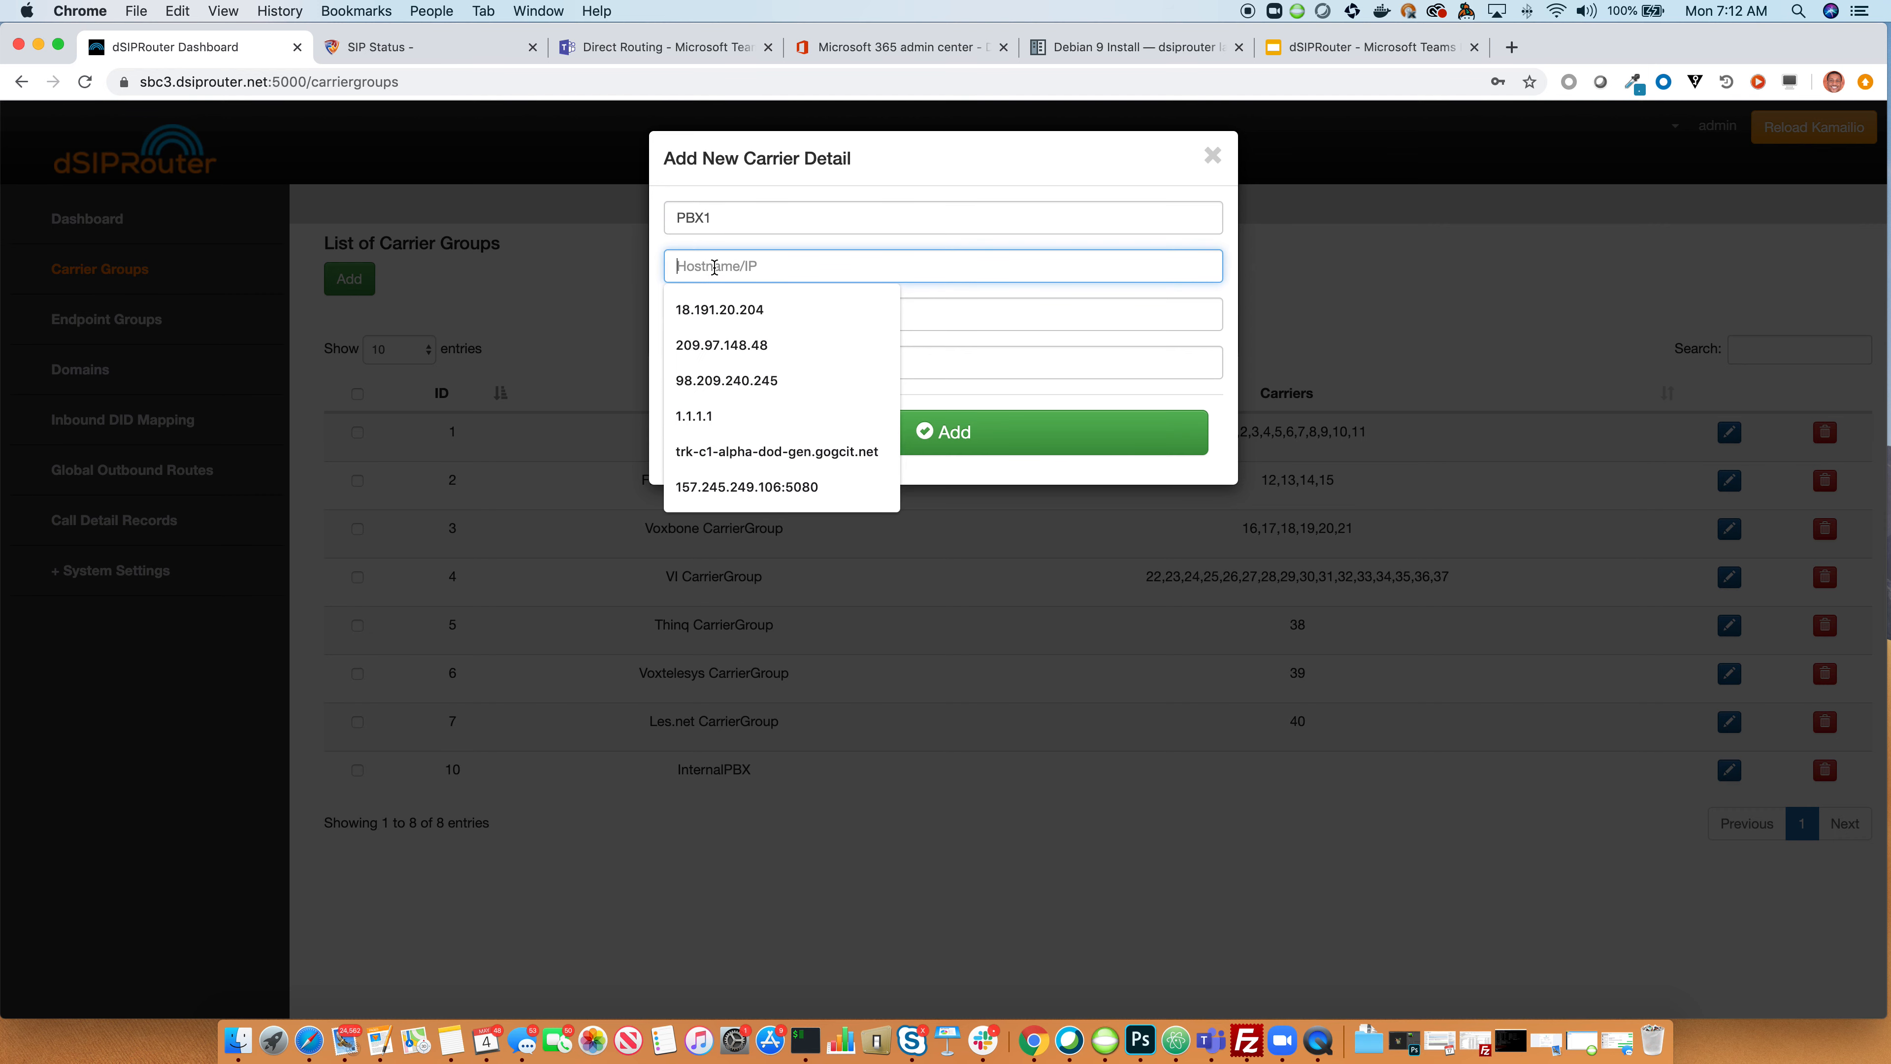
{"action": "left_click", "coordinate": [730, 488]}
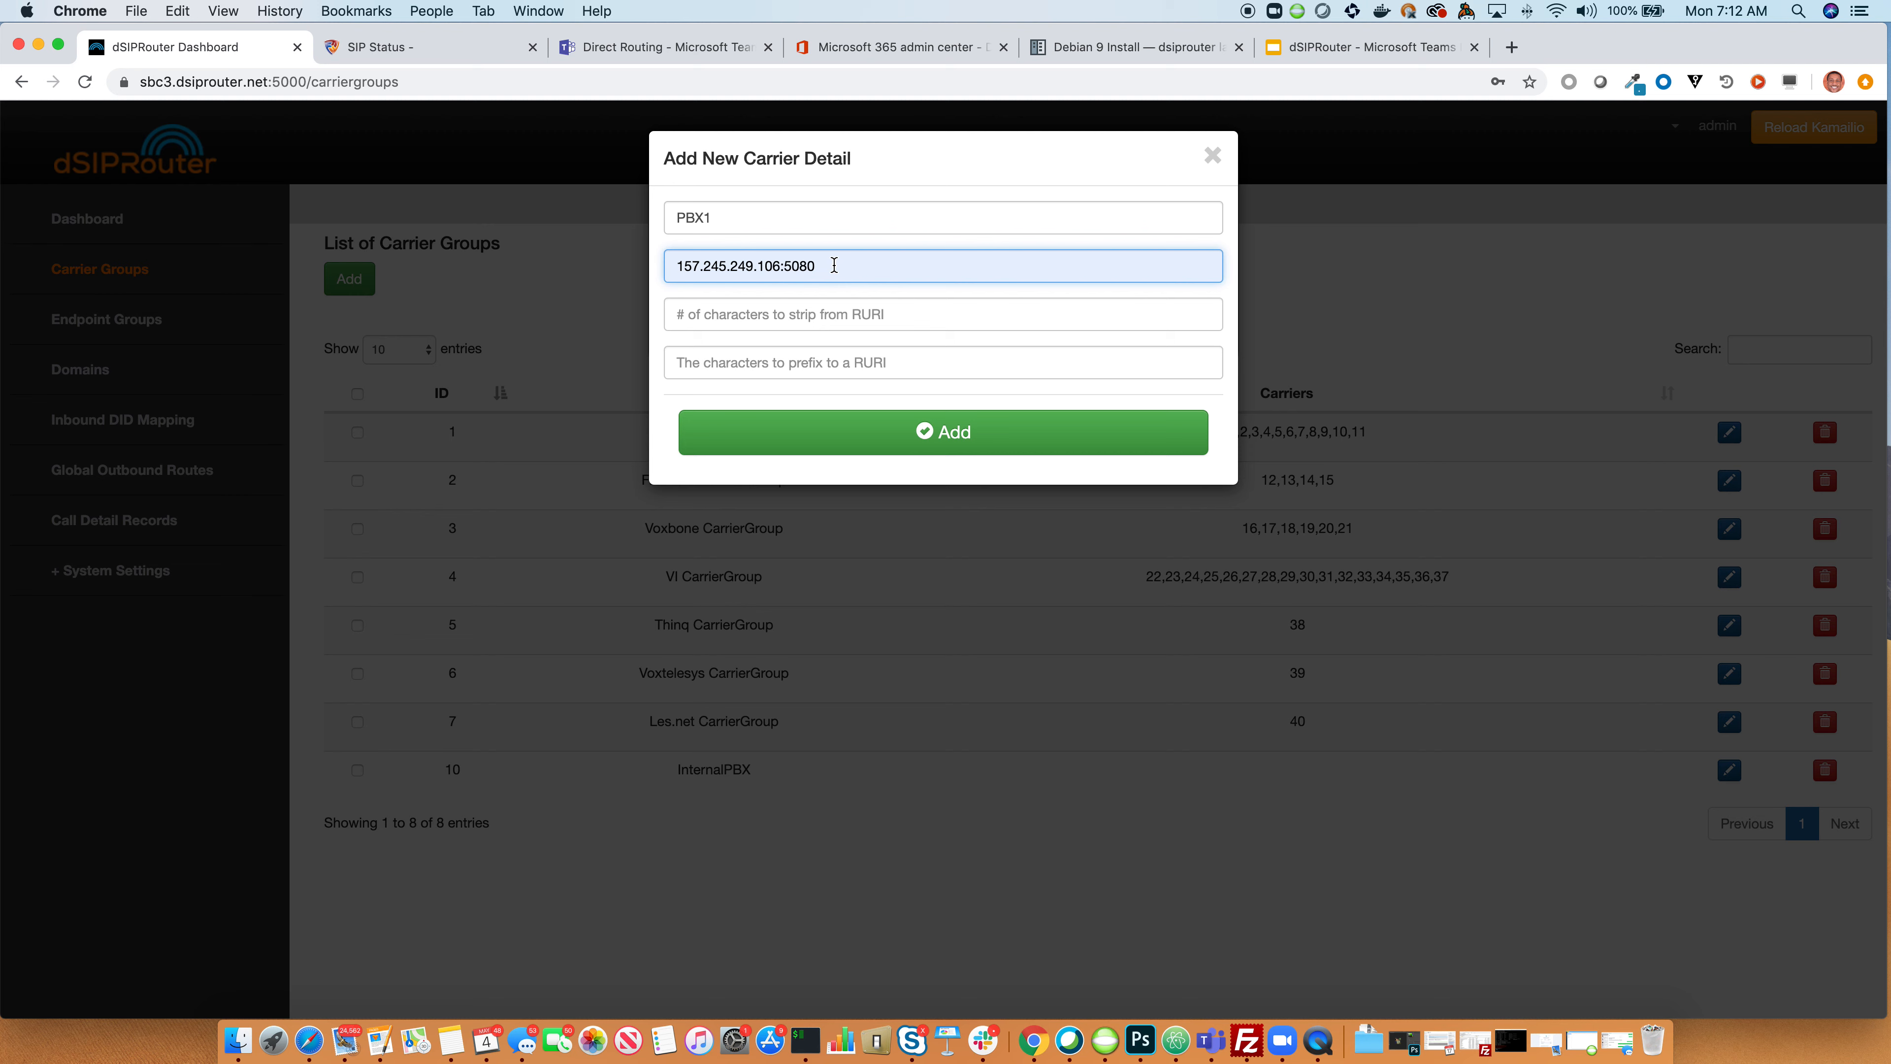
{"action": "left_click", "coordinate": [871, 438]}
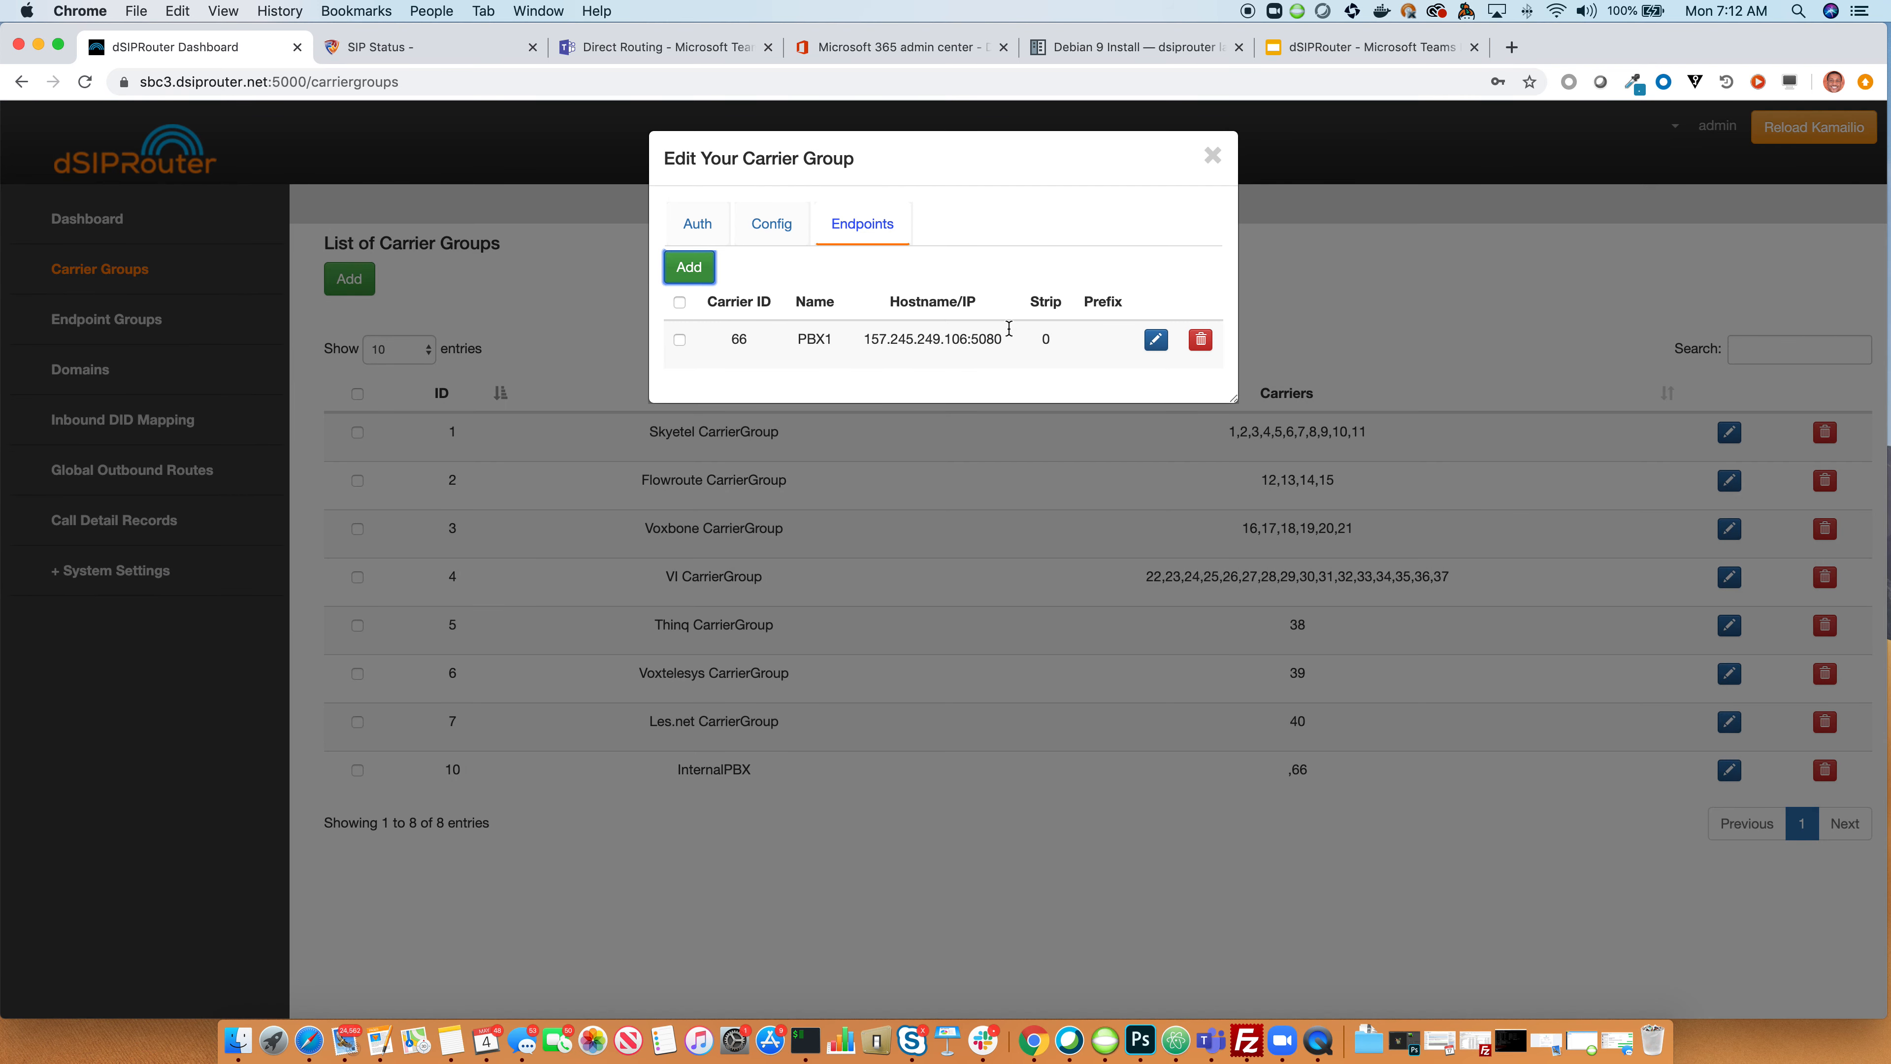
Step: Reload Kamailio to apply the InternalPBX carrier group, and check its carrier ID in the list of carrier groups
{"action": "left_click", "coordinate": [1212, 156]}
{"action": "left_click", "coordinate": [1790, 131]}
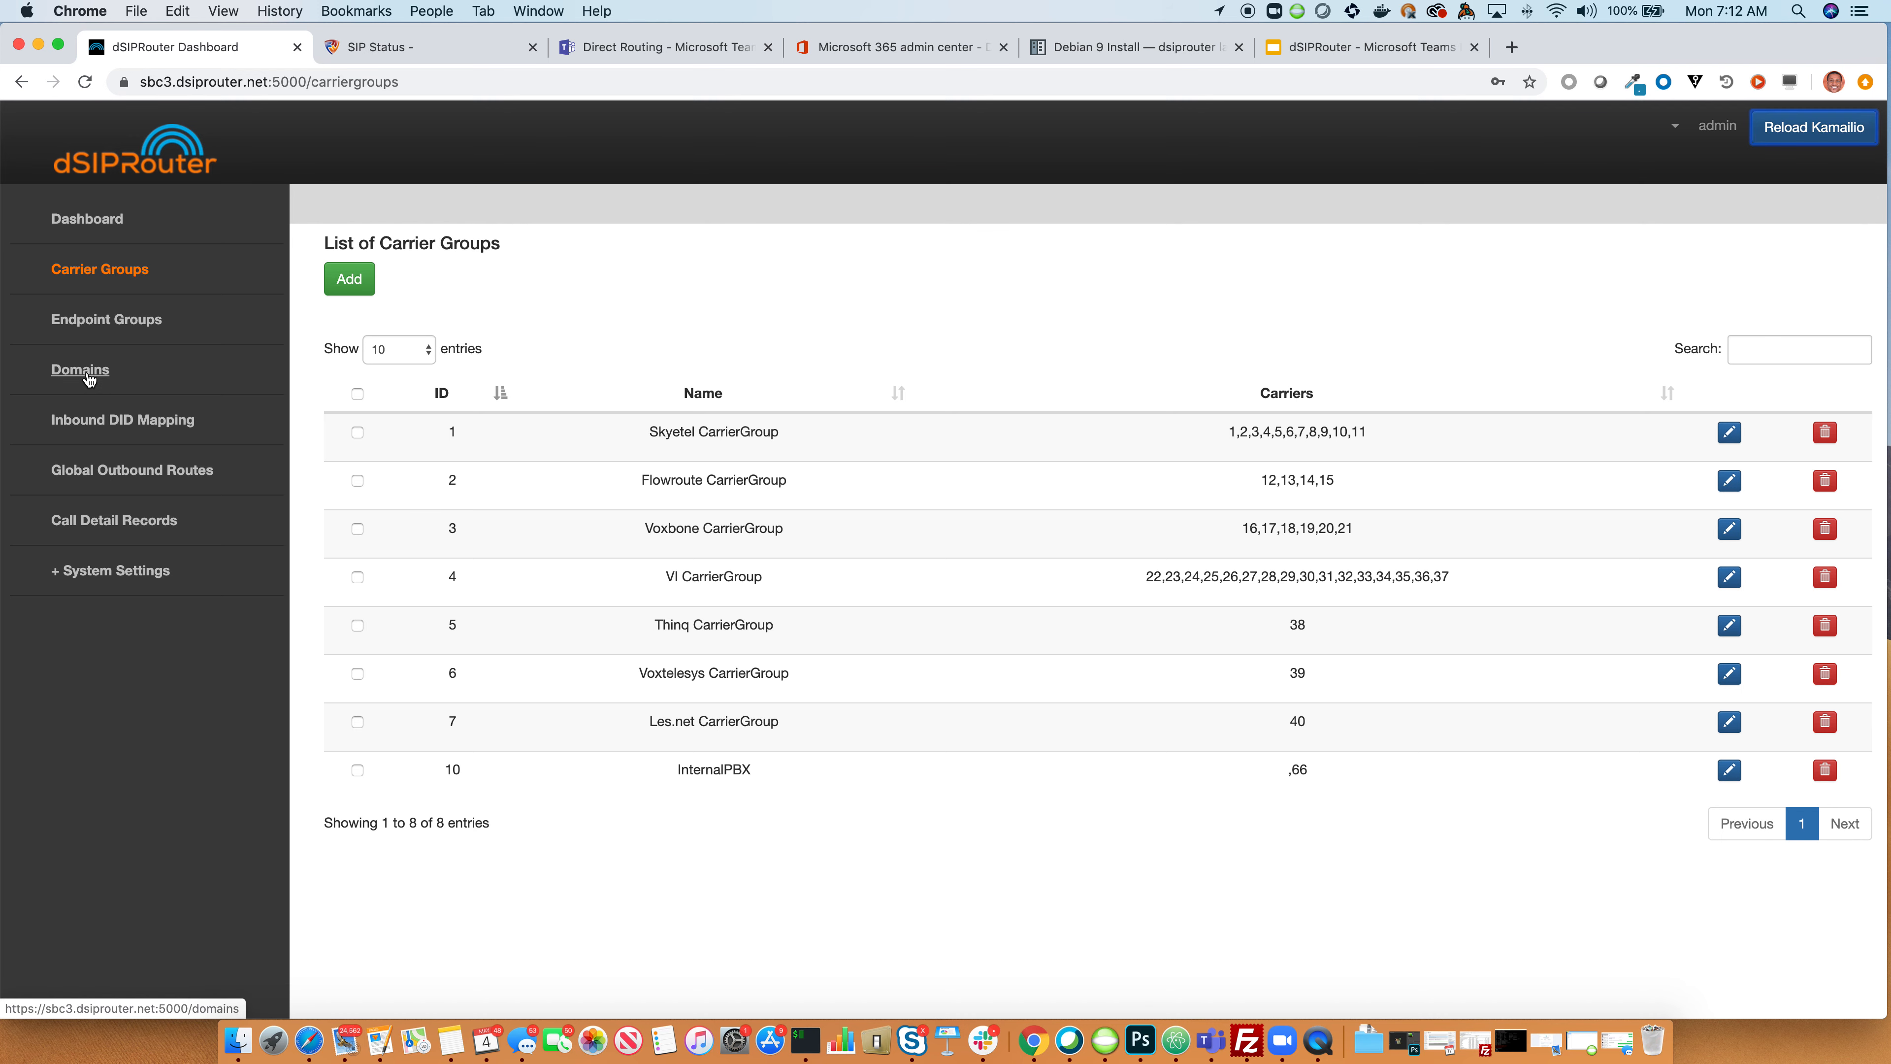
{"action": "left_click", "coordinate": [108, 471]}
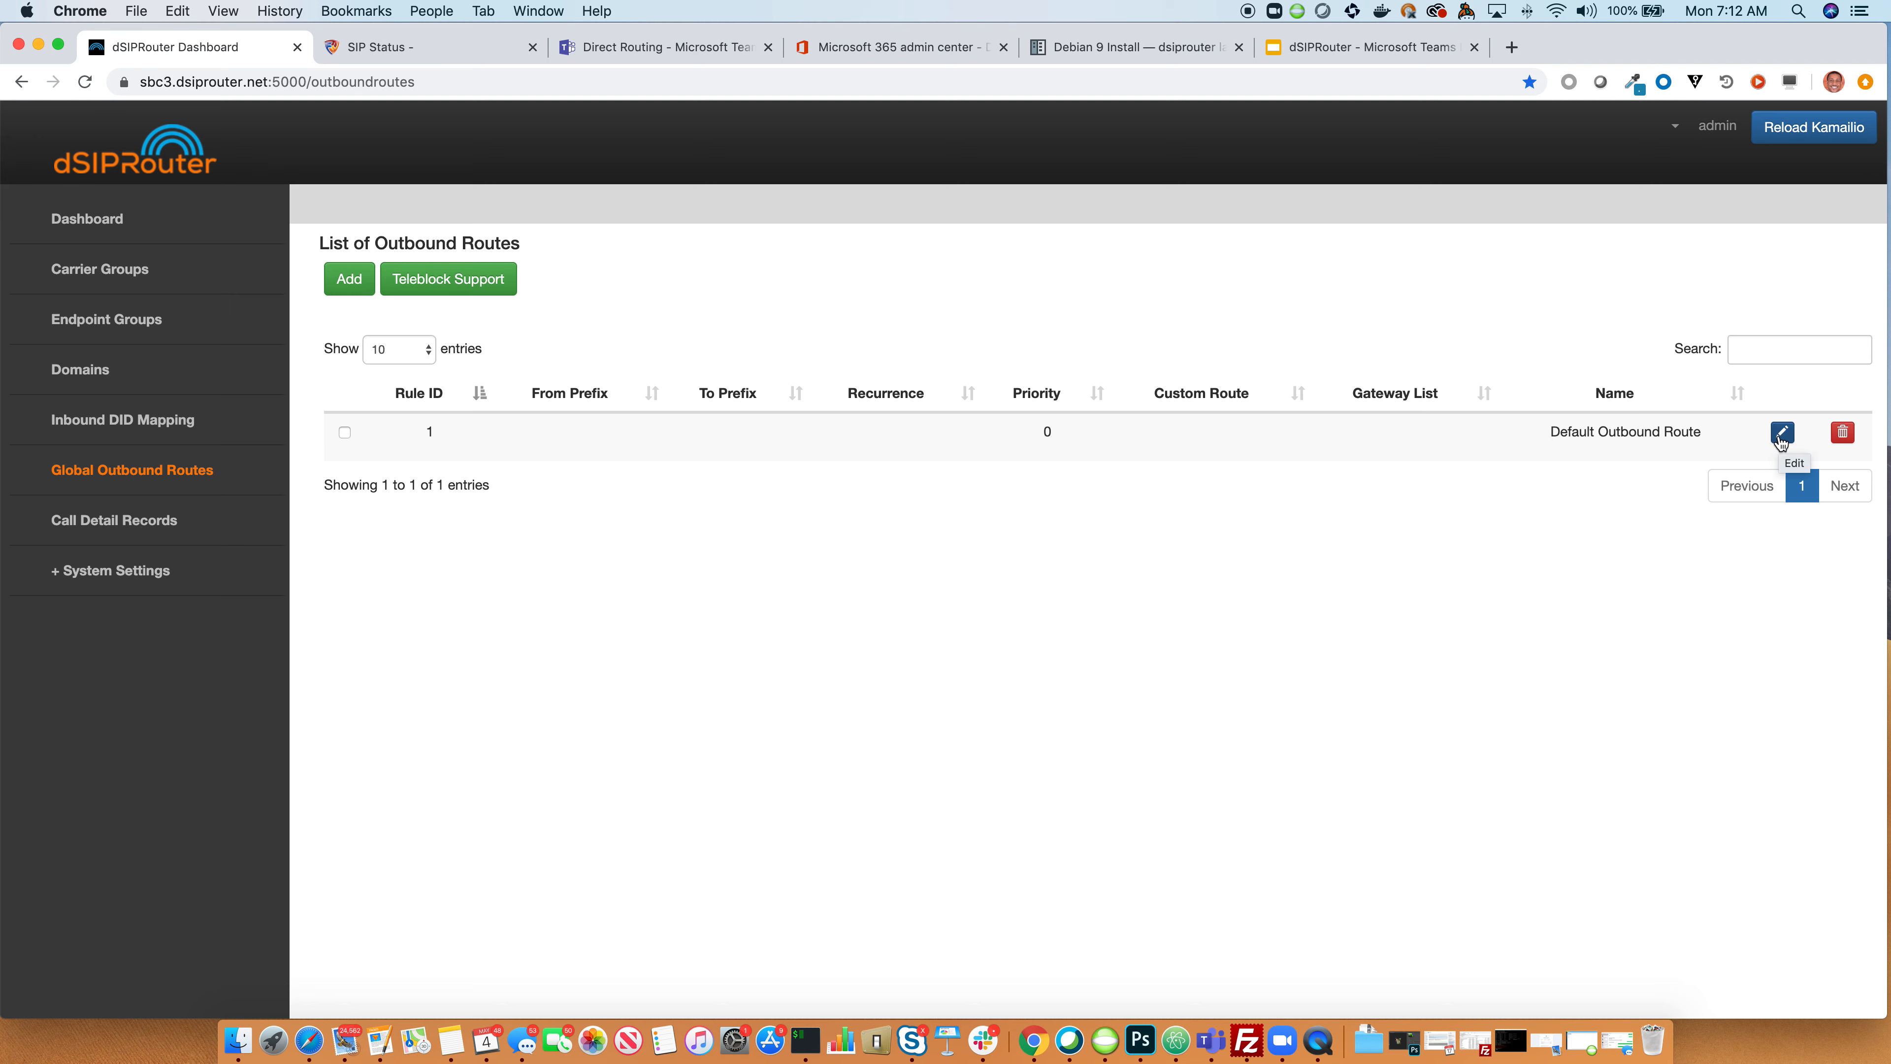
{"action": "left_click", "coordinate": [89, 276]}
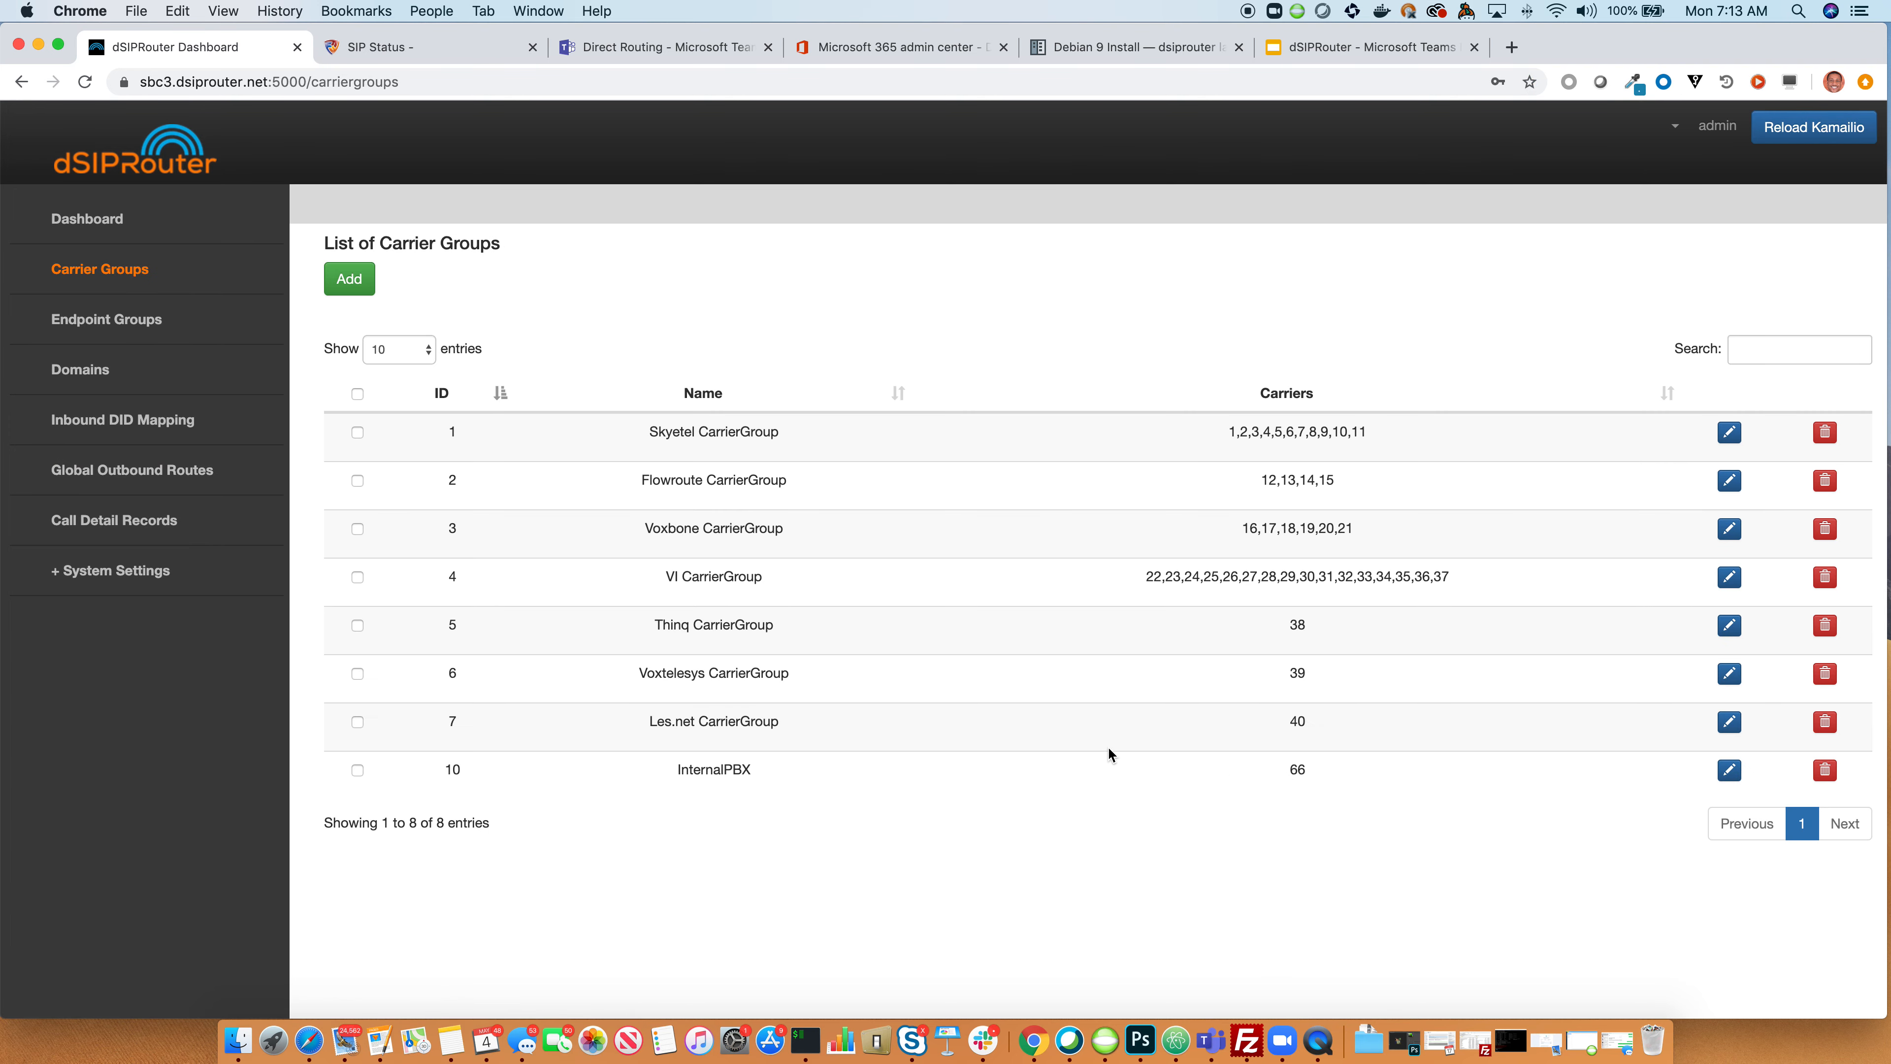
Step: Set the outbound mapping of the Default Outbound Route to carrier ID 66 and reload Kamailio
{"action": "left_click", "coordinate": [87, 477]}
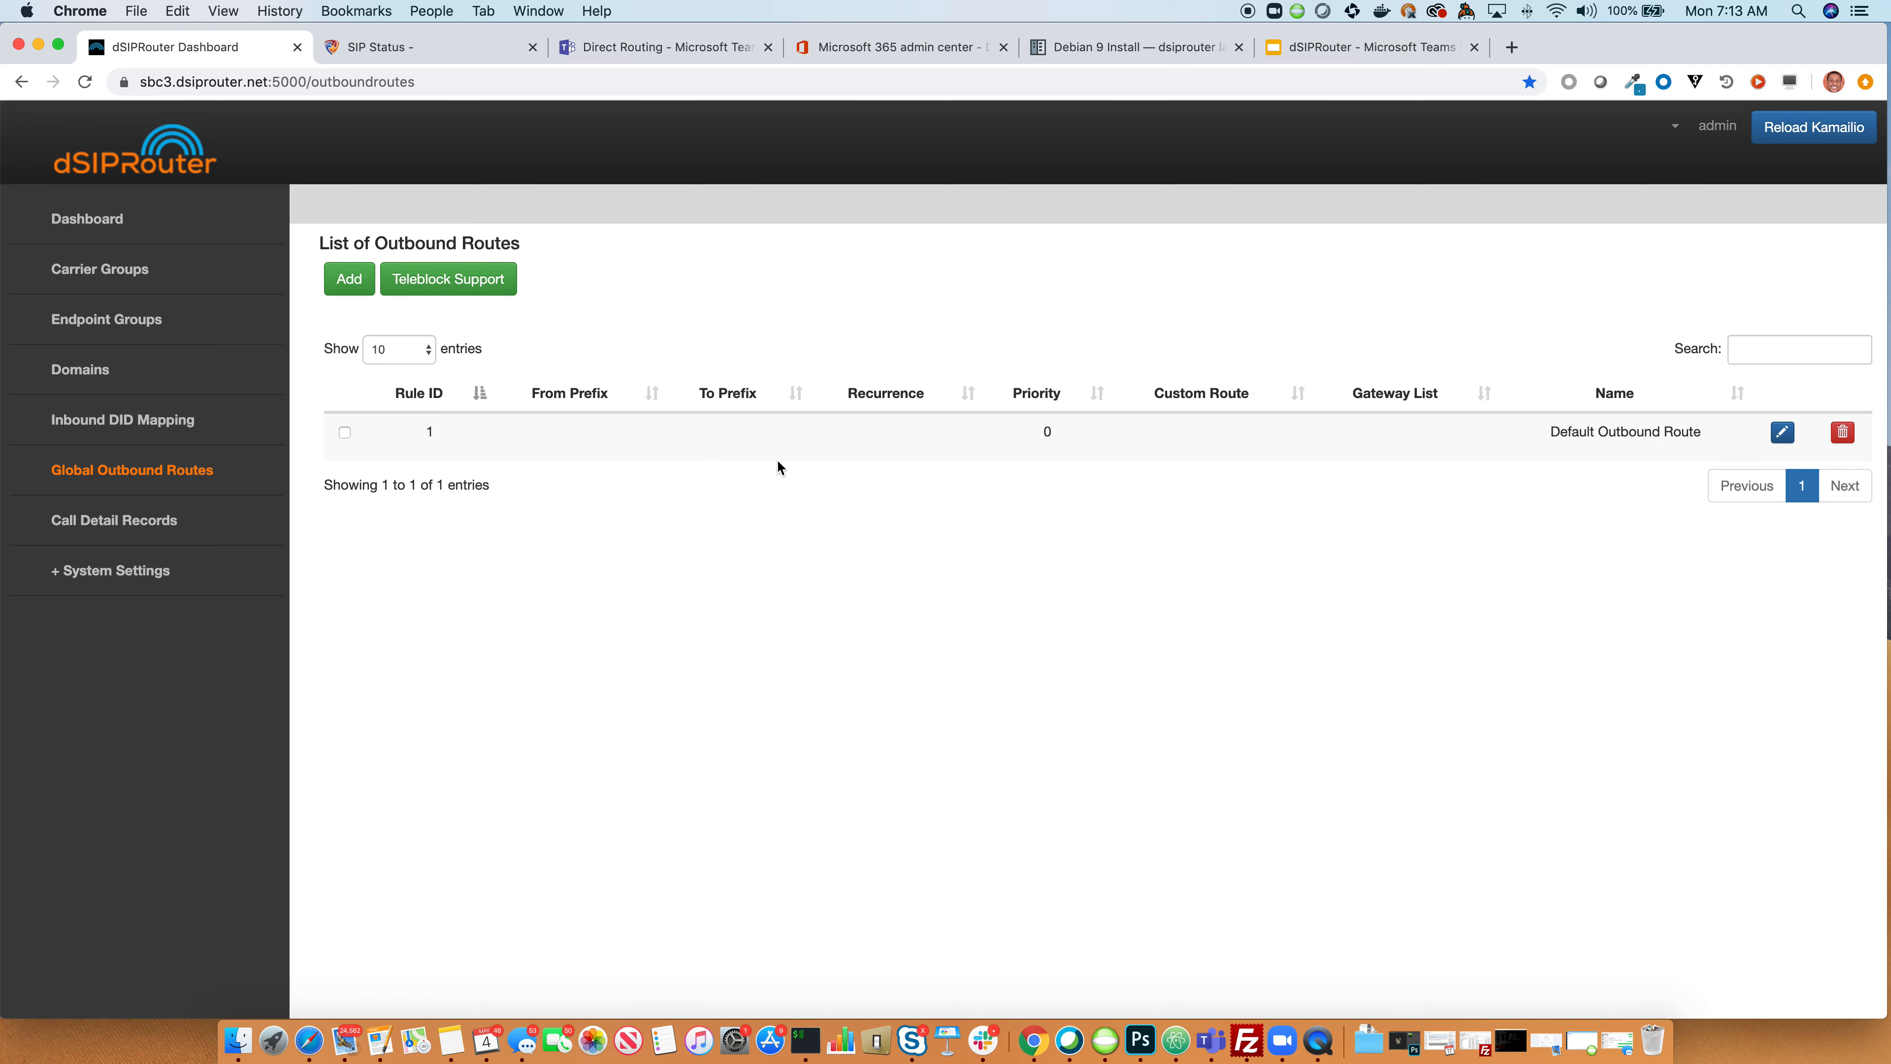
{"action": "left_click", "coordinate": [1782, 434]}
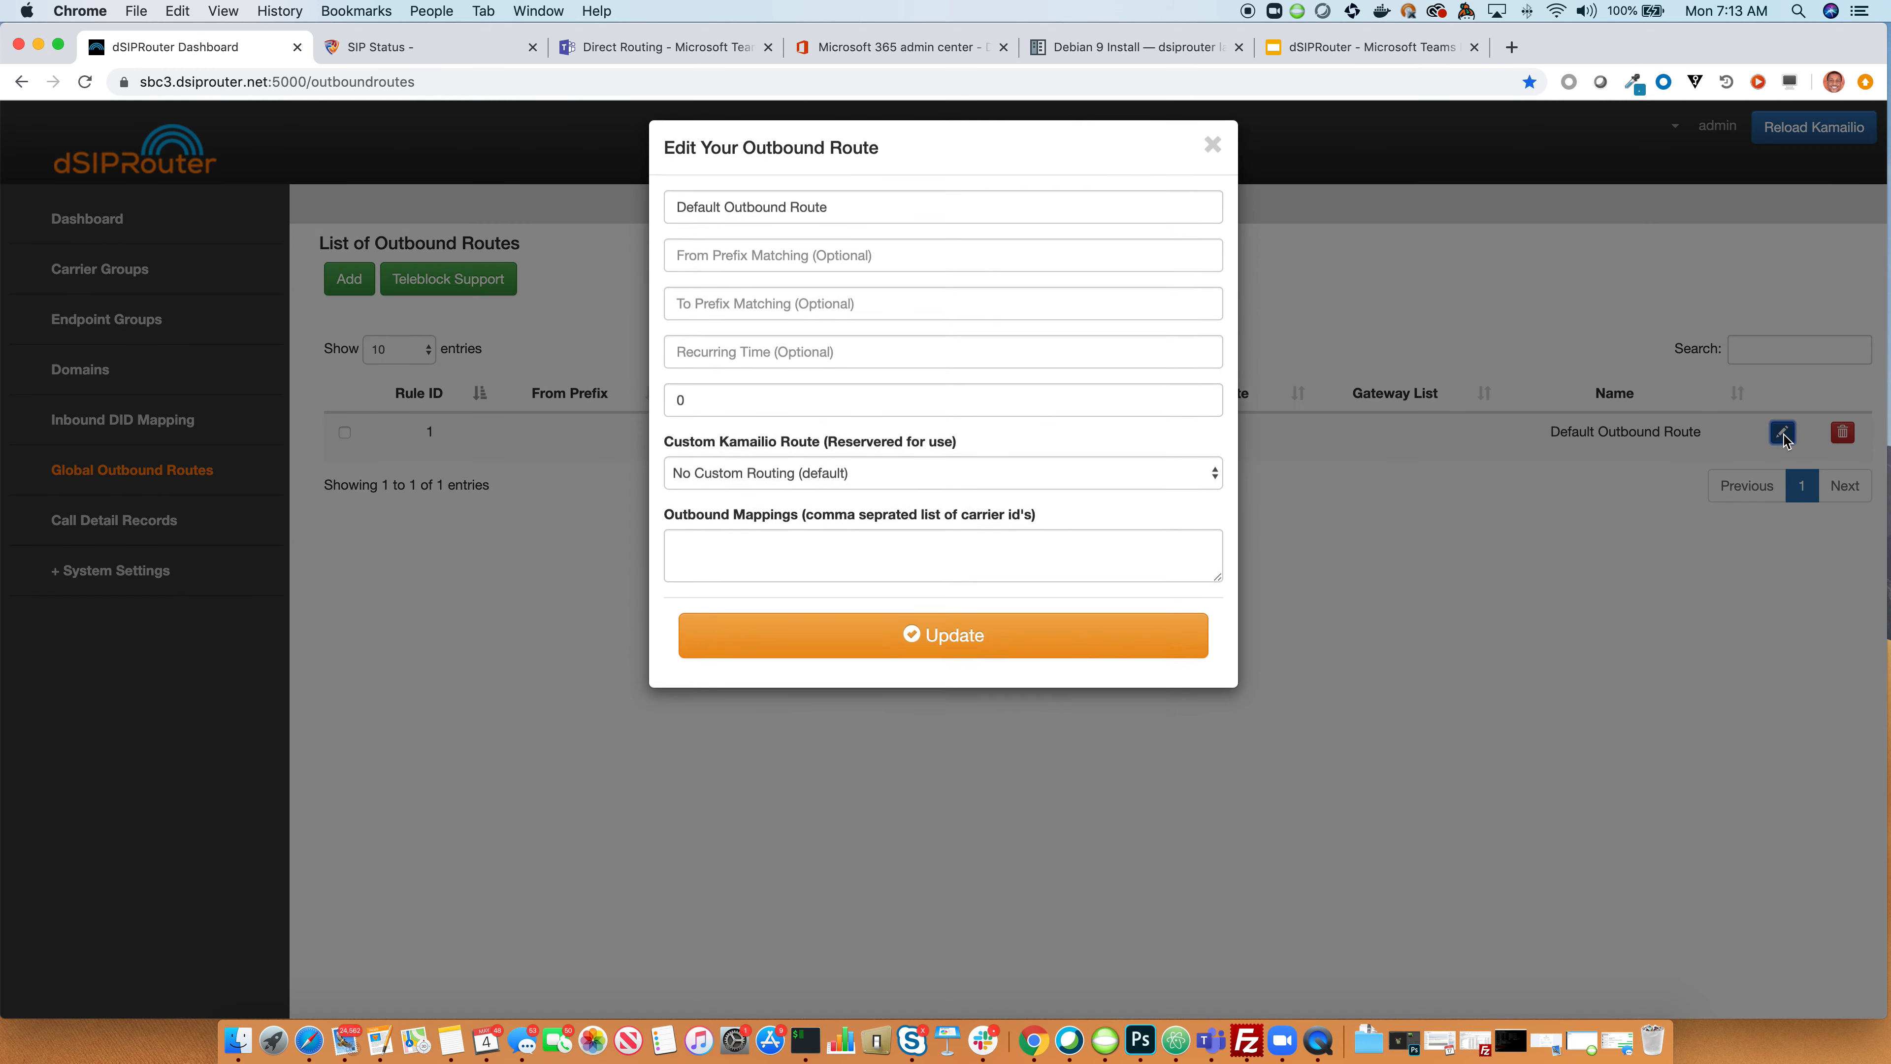
{"action": "left_click", "coordinate": [855, 562]}
{"action": "type", "text": "66"}
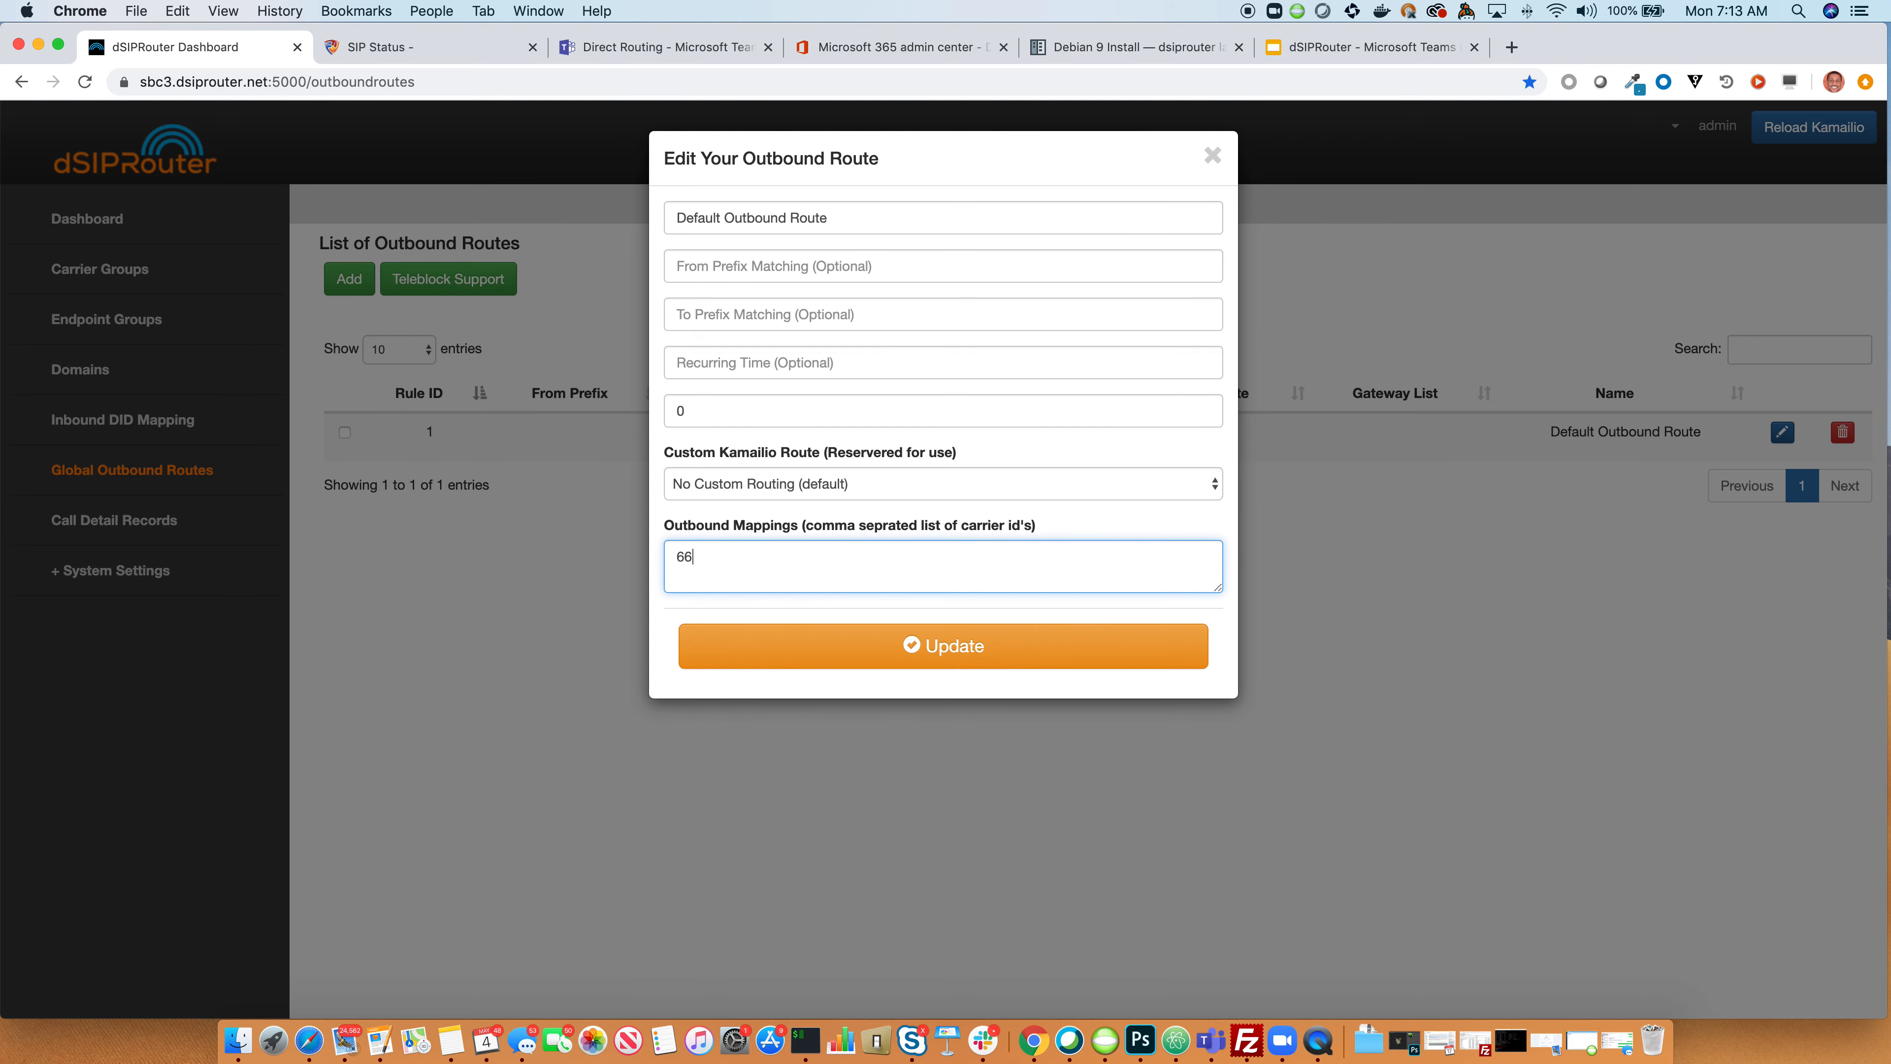
{"action": "left_click", "coordinate": [832, 672]}
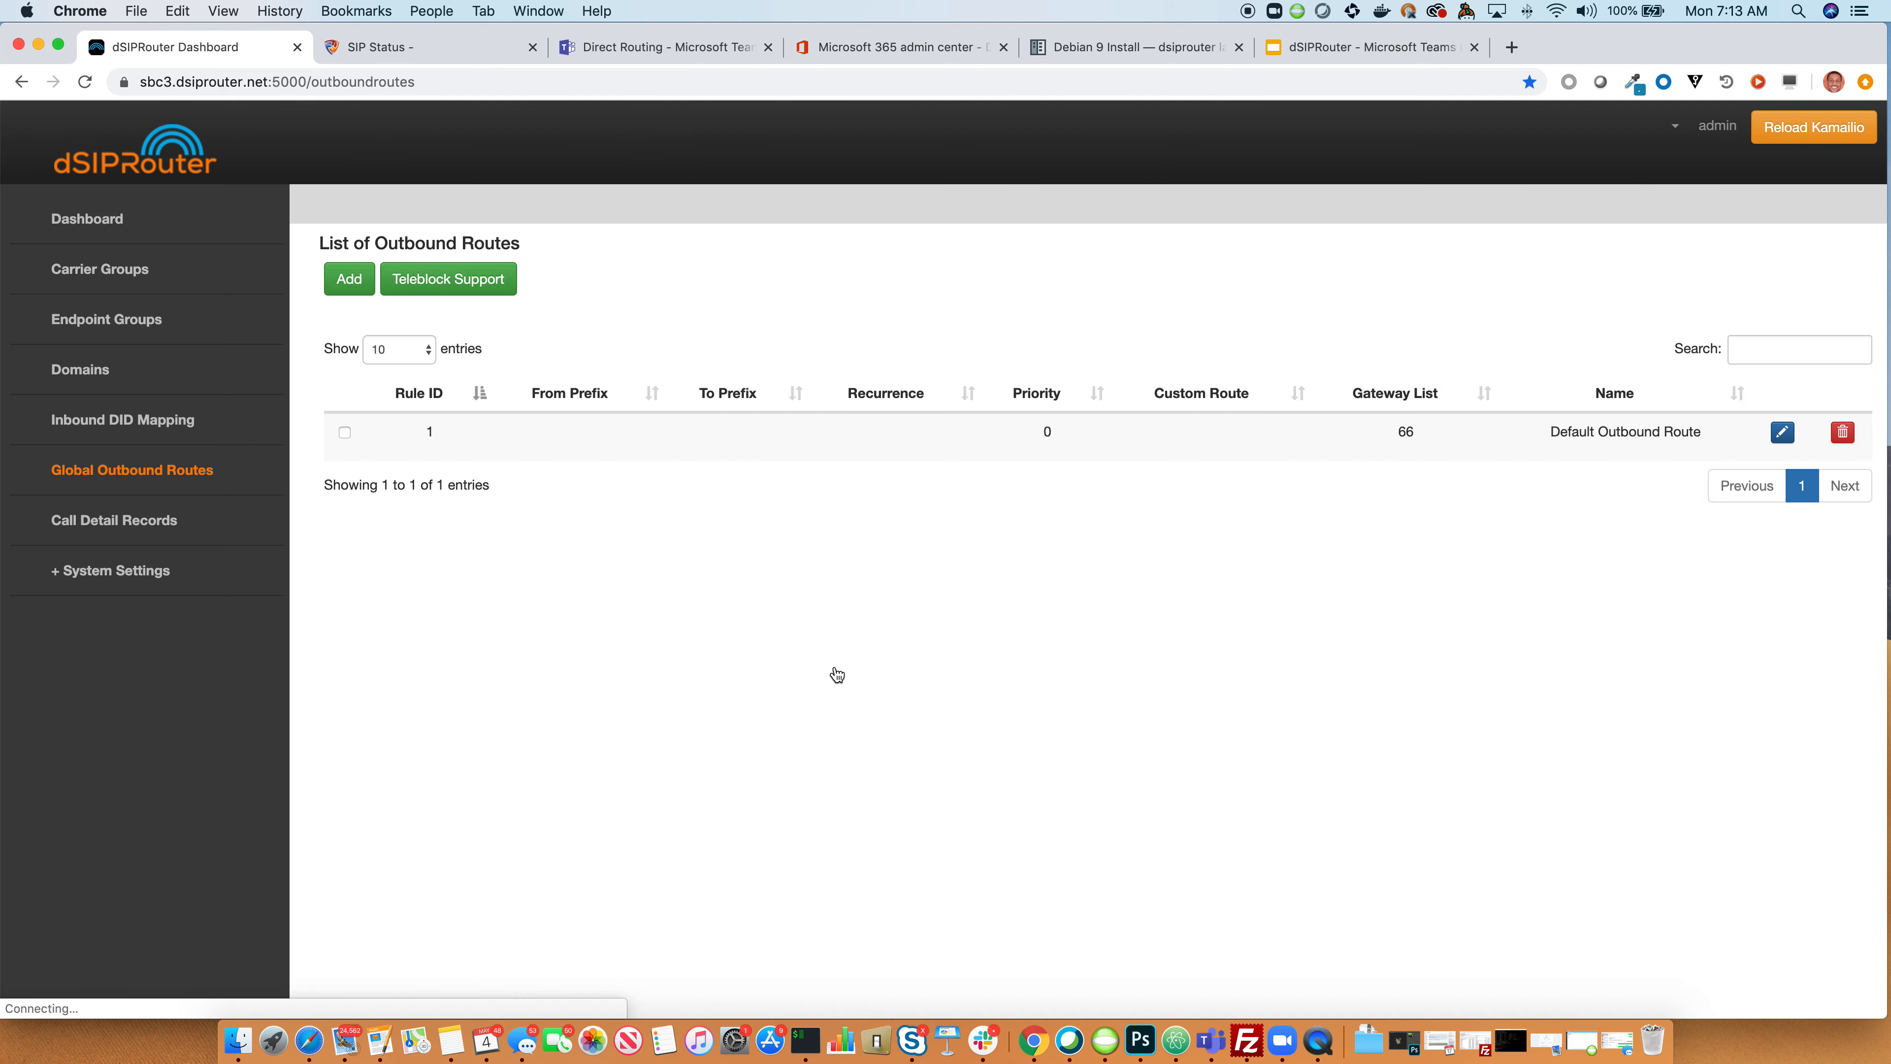
{"action": "left_click", "coordinate": [1782, 136]}
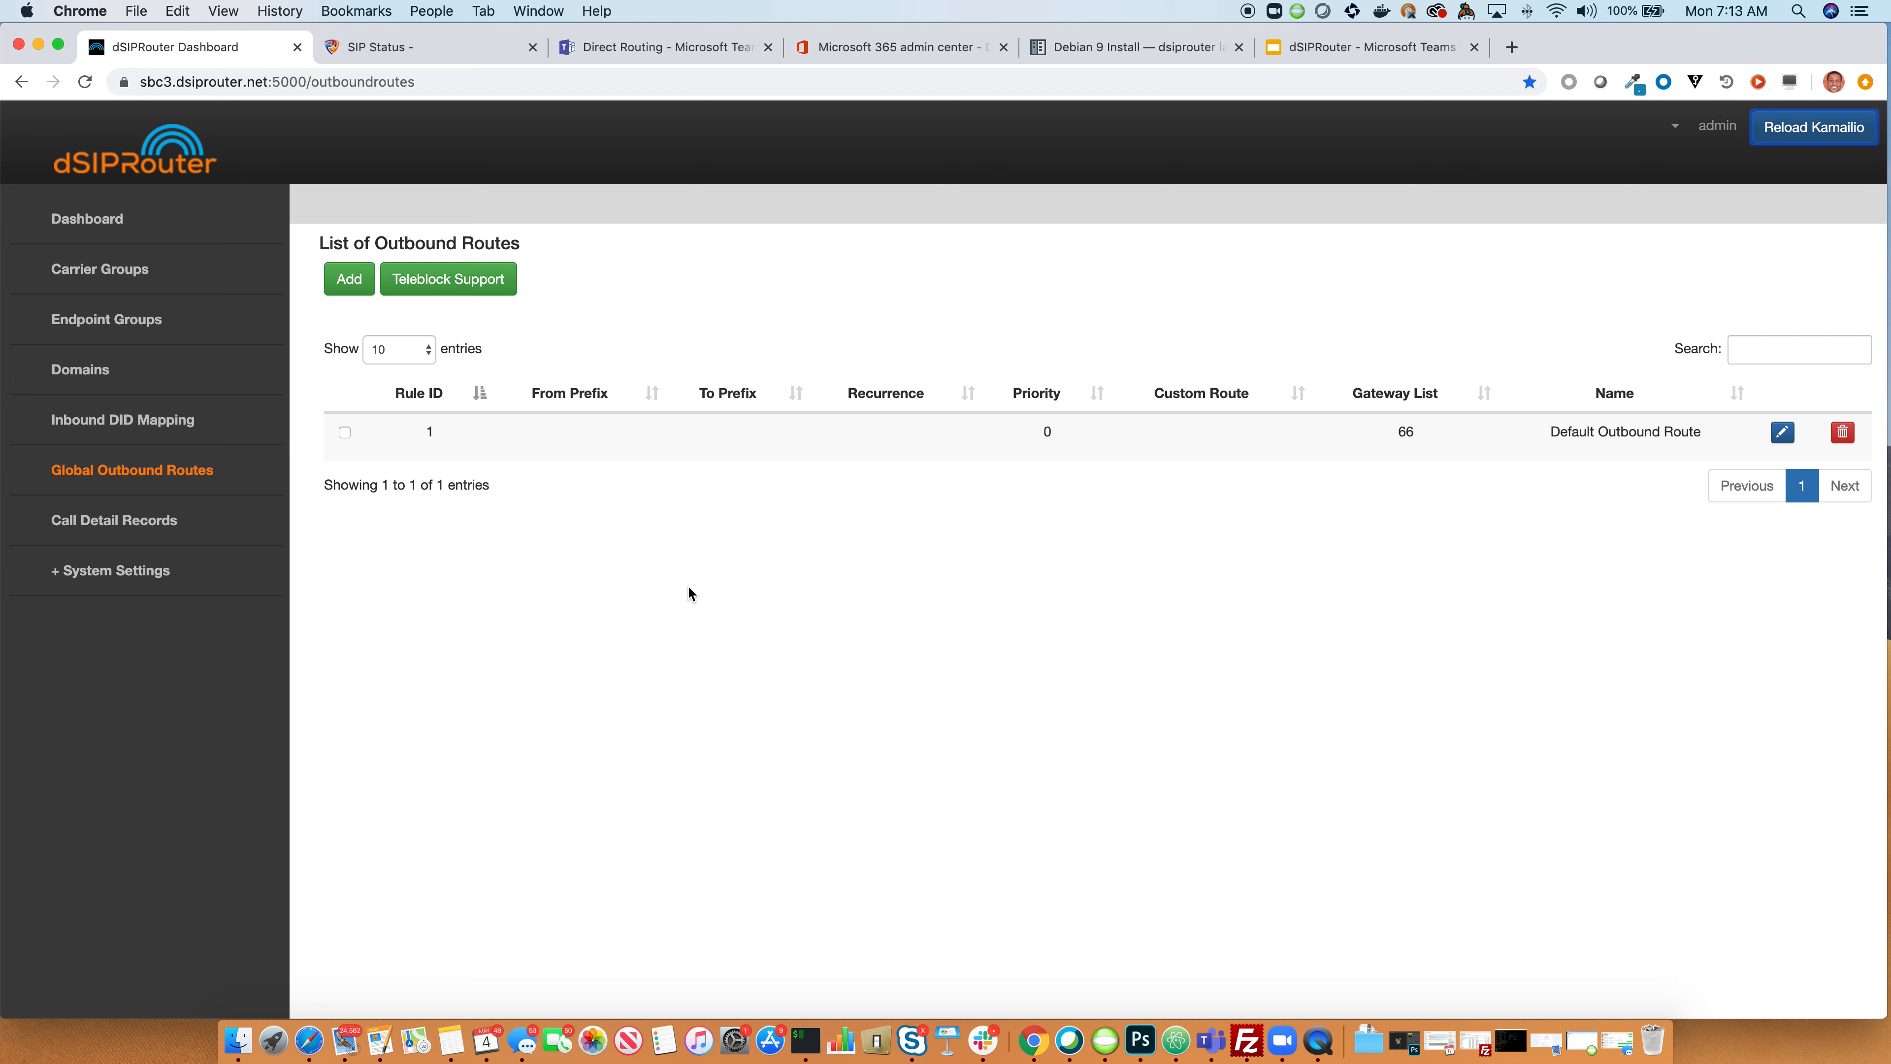
Step: Switch to the iTerm2 terminal, start sngrep on the SBC, and place its window out of full screen beside the browser page
{"action": "key", "text": "ctrl+Right"}
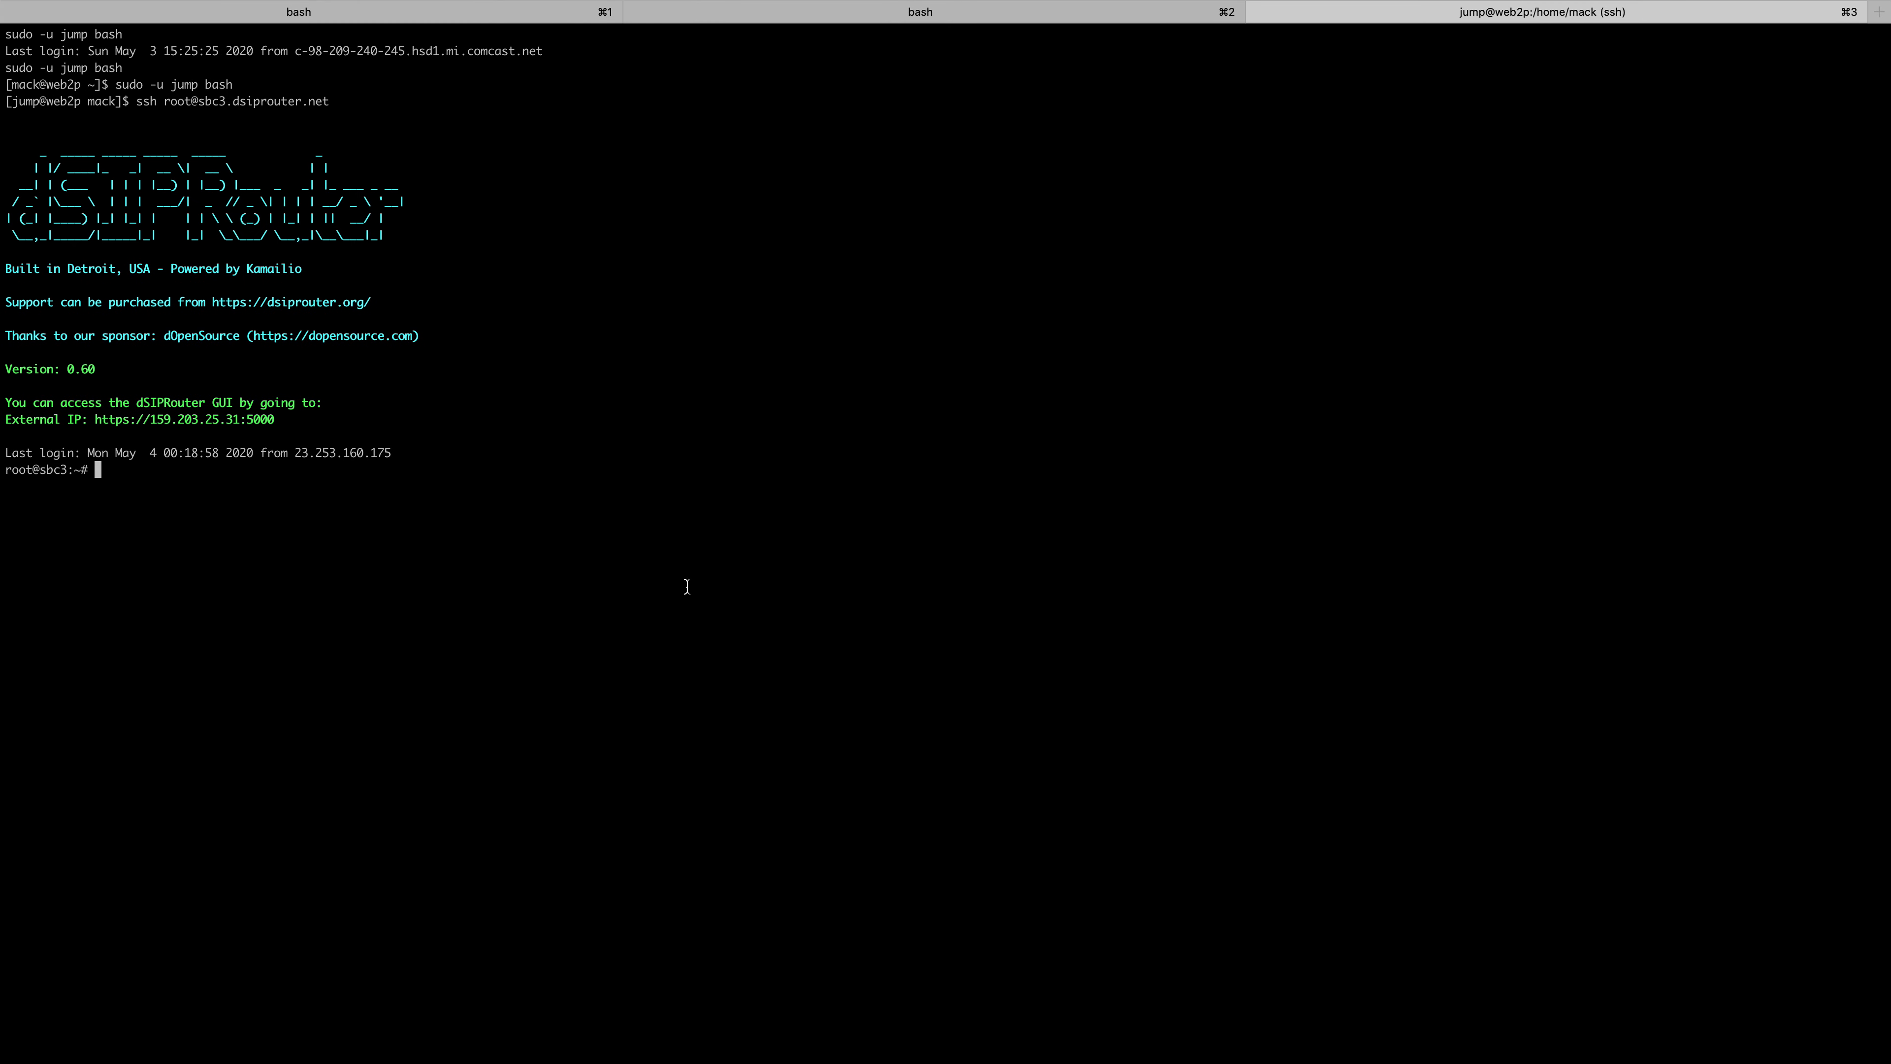
{"action": "type", "text": "sngrep"}
{"action": "key", "text": "Return"}
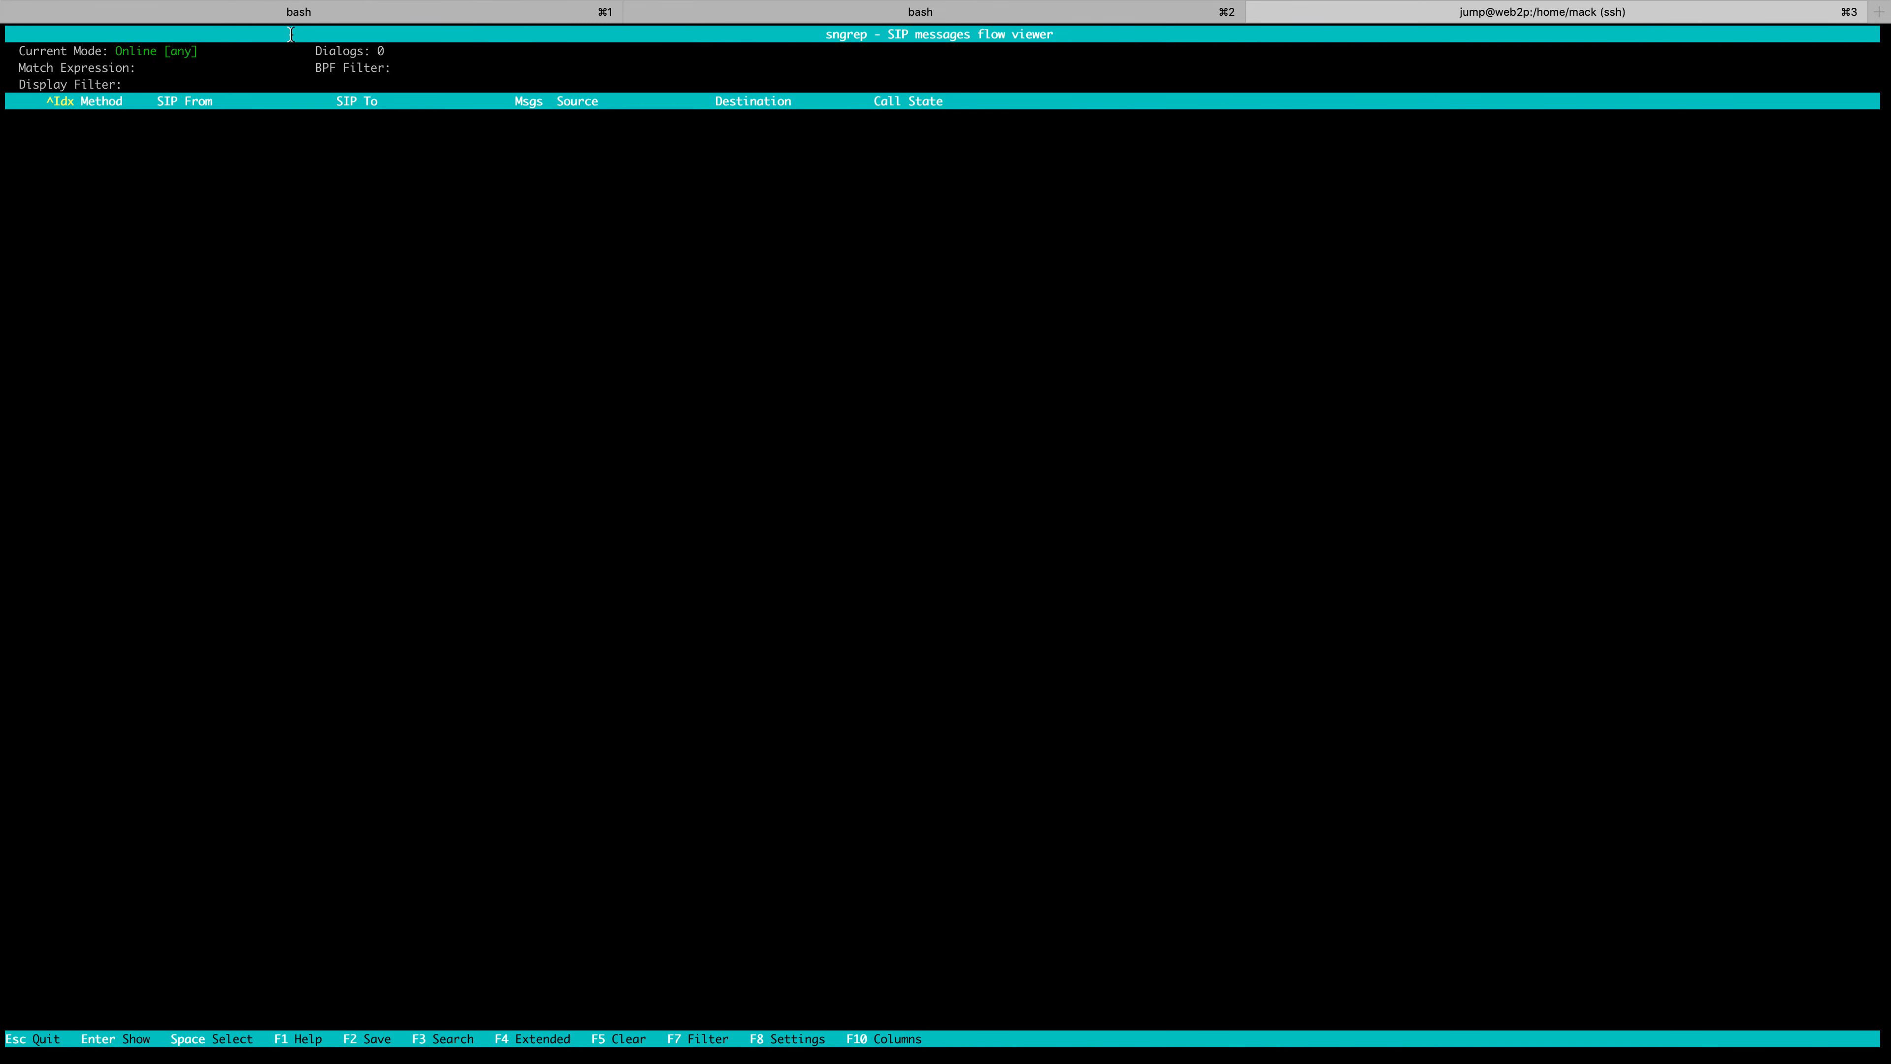
{"action": "mouse_move", "coordinate": [242, 6]}
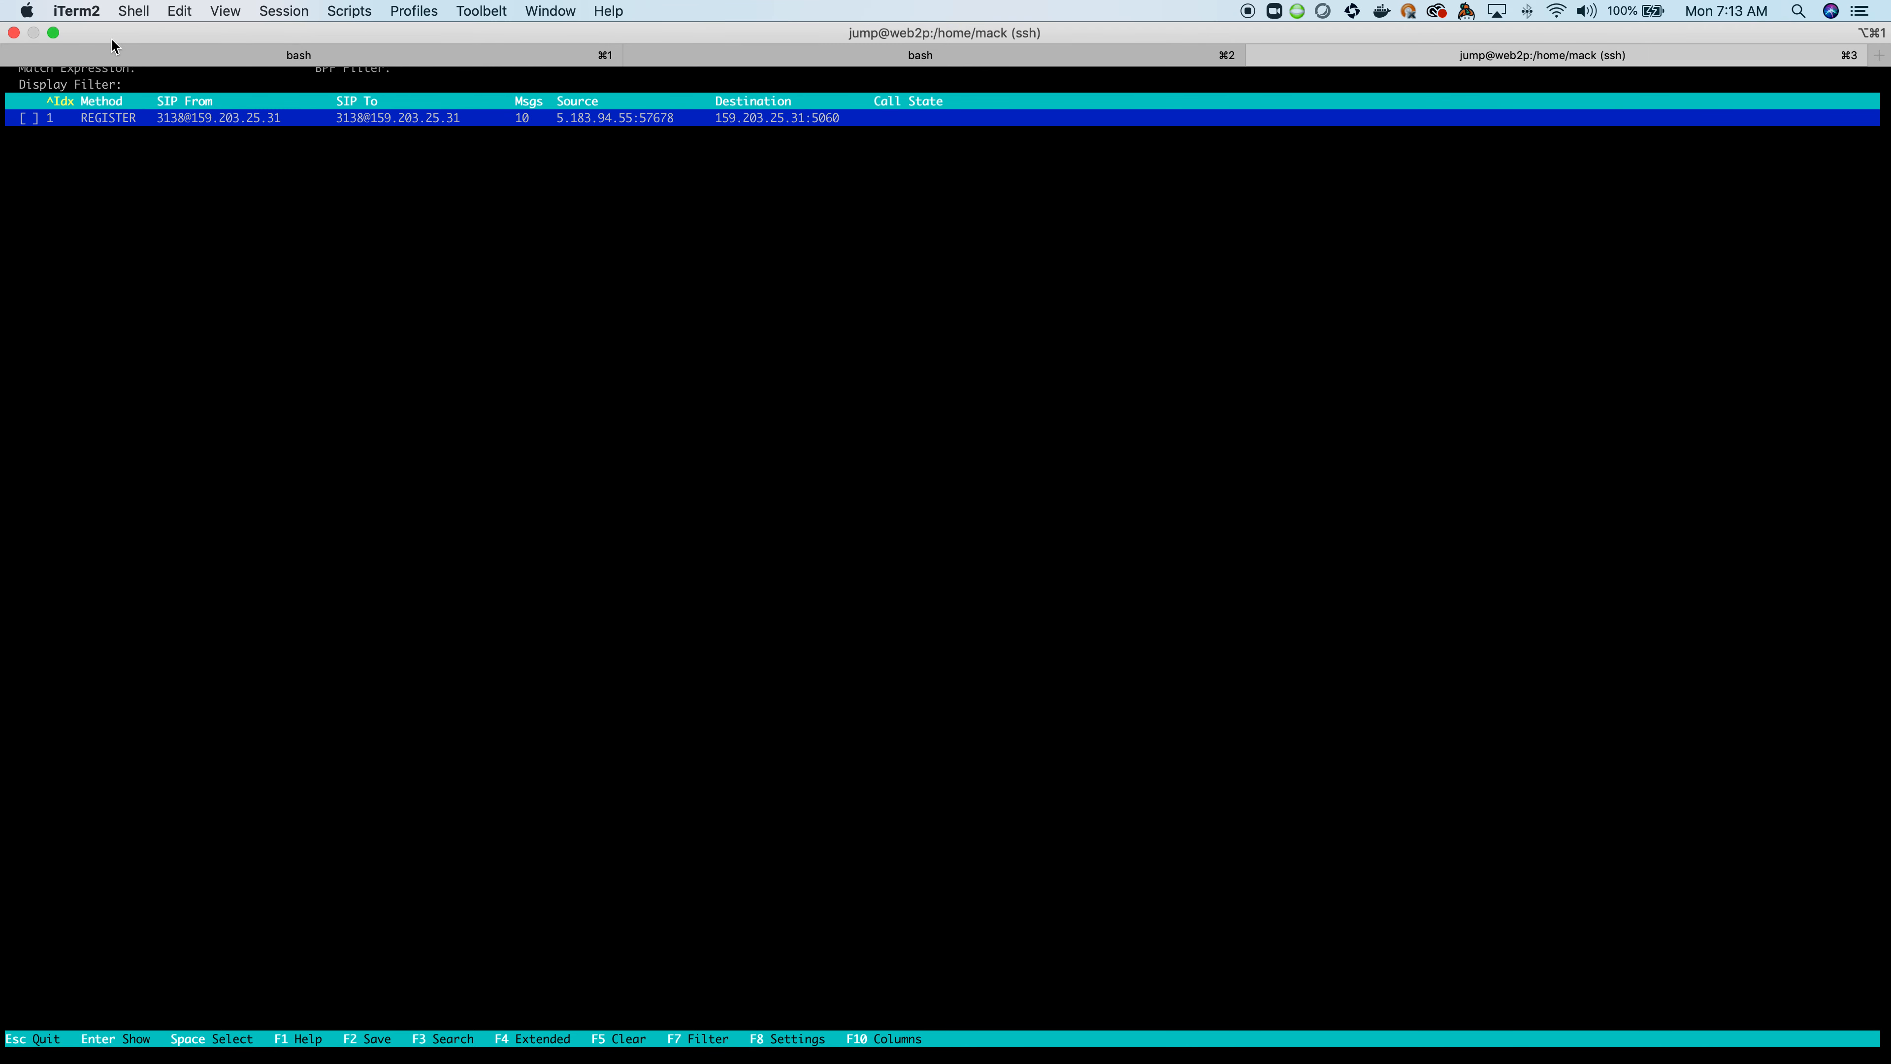
{"action": "left_click", "coordinate": [52, 32]}
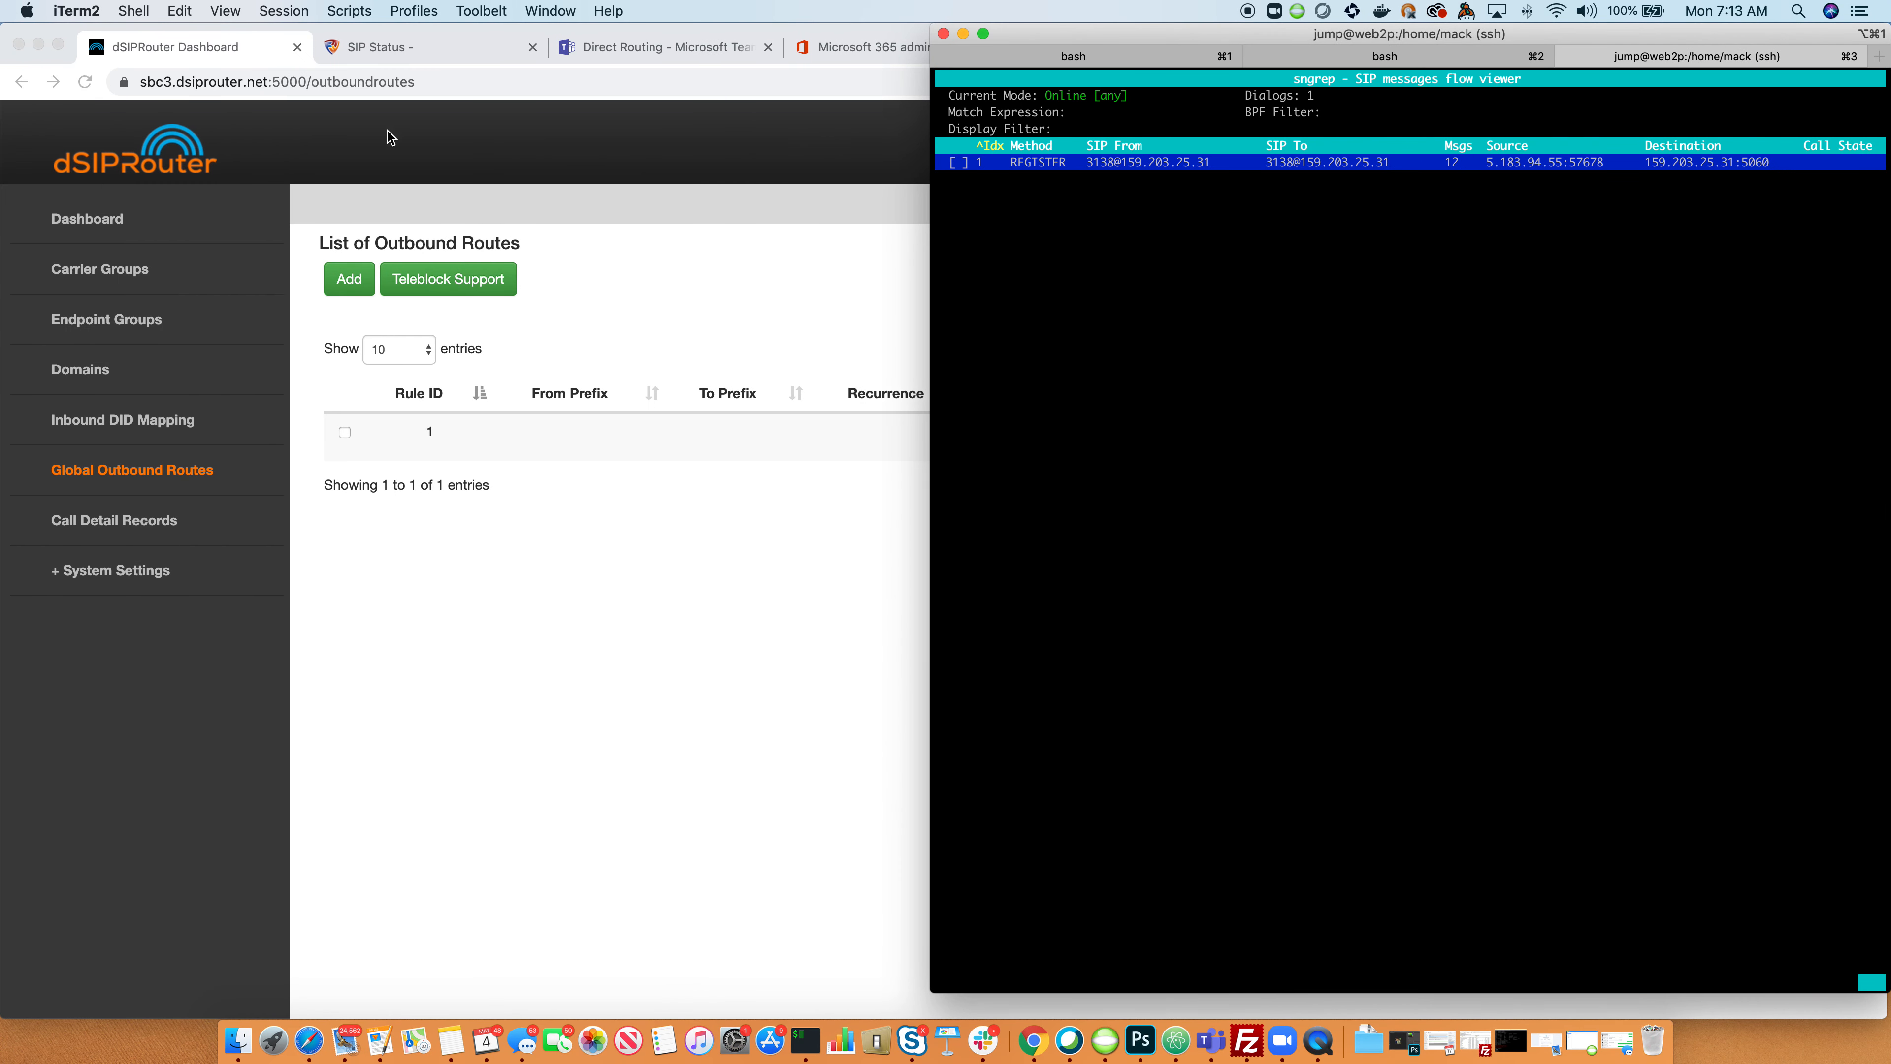
{"action": "left_click_drag", "start_coordinate": [1064, 41], "coordinate": [1014, 63]}
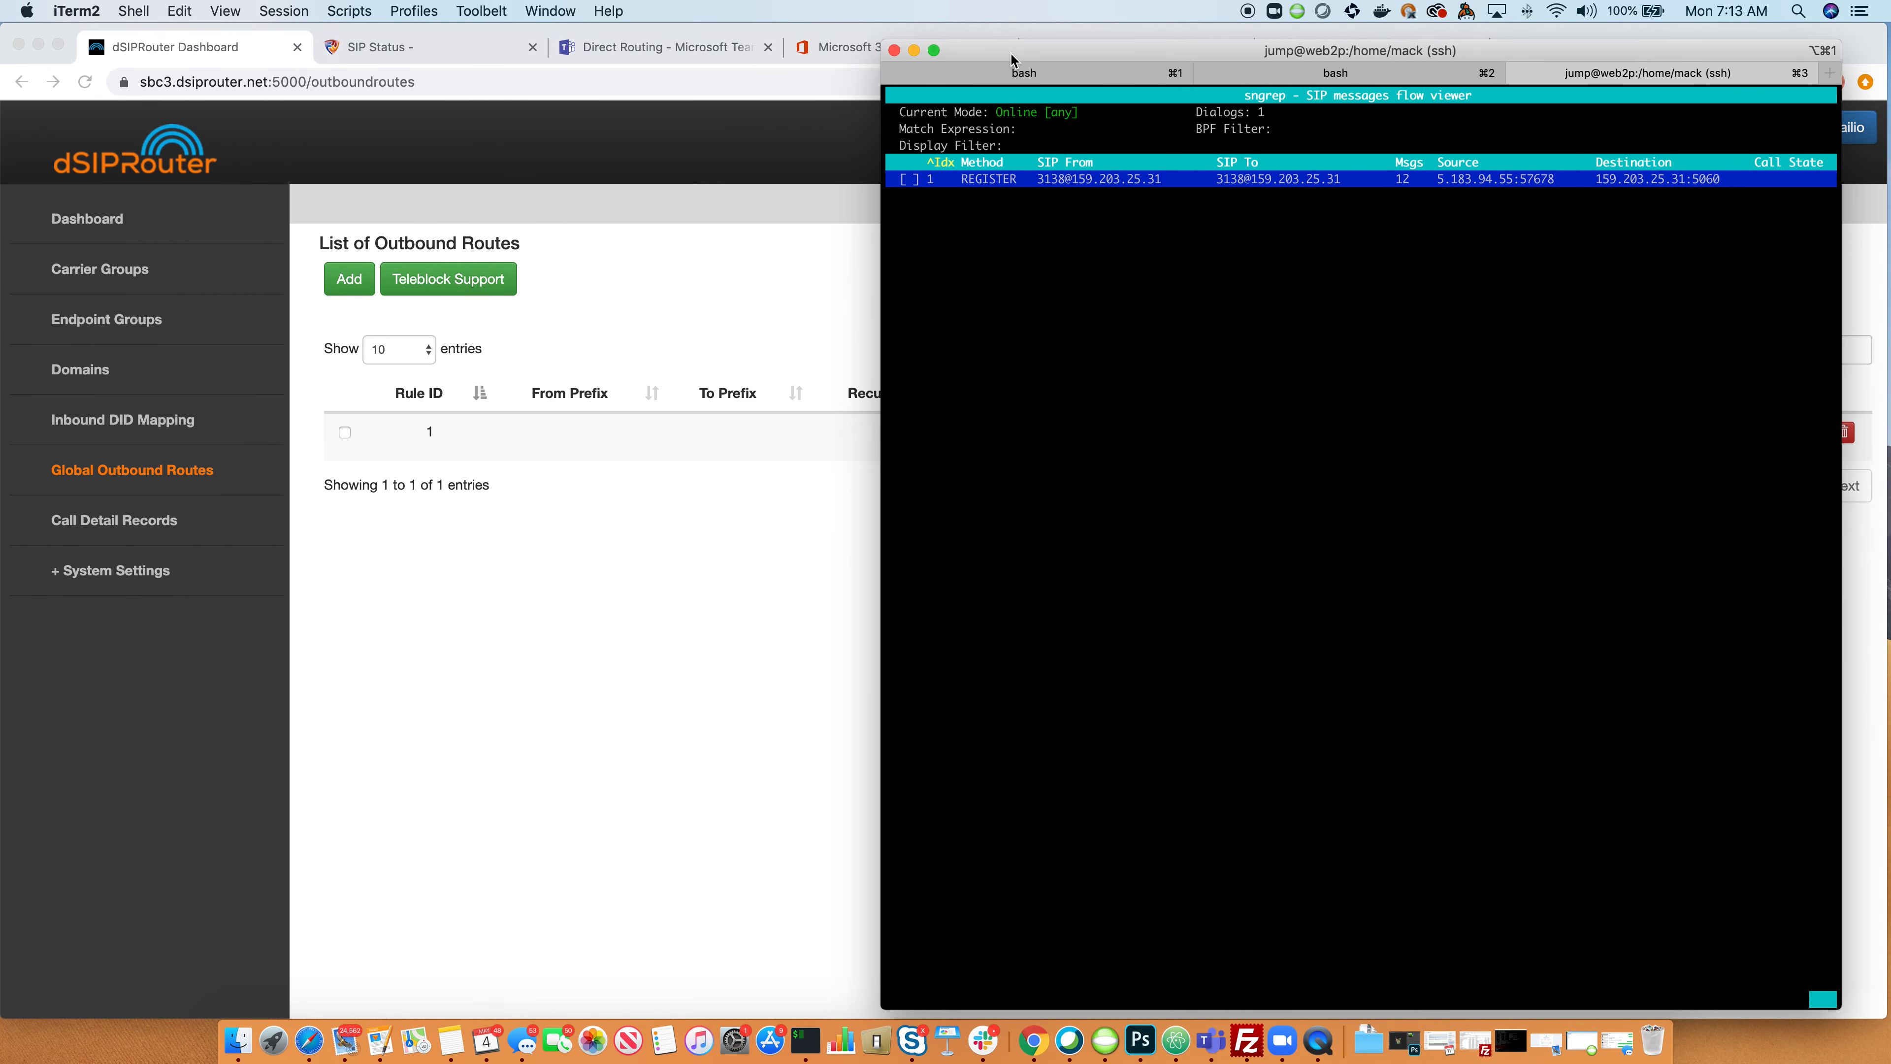
Step: Bring up Microsoft Teams, clear the sngrep capture in iTerm2, and redial the most recent number in the Teams call history
{"action": "left_click", "coordinate": [1212, 1041]}
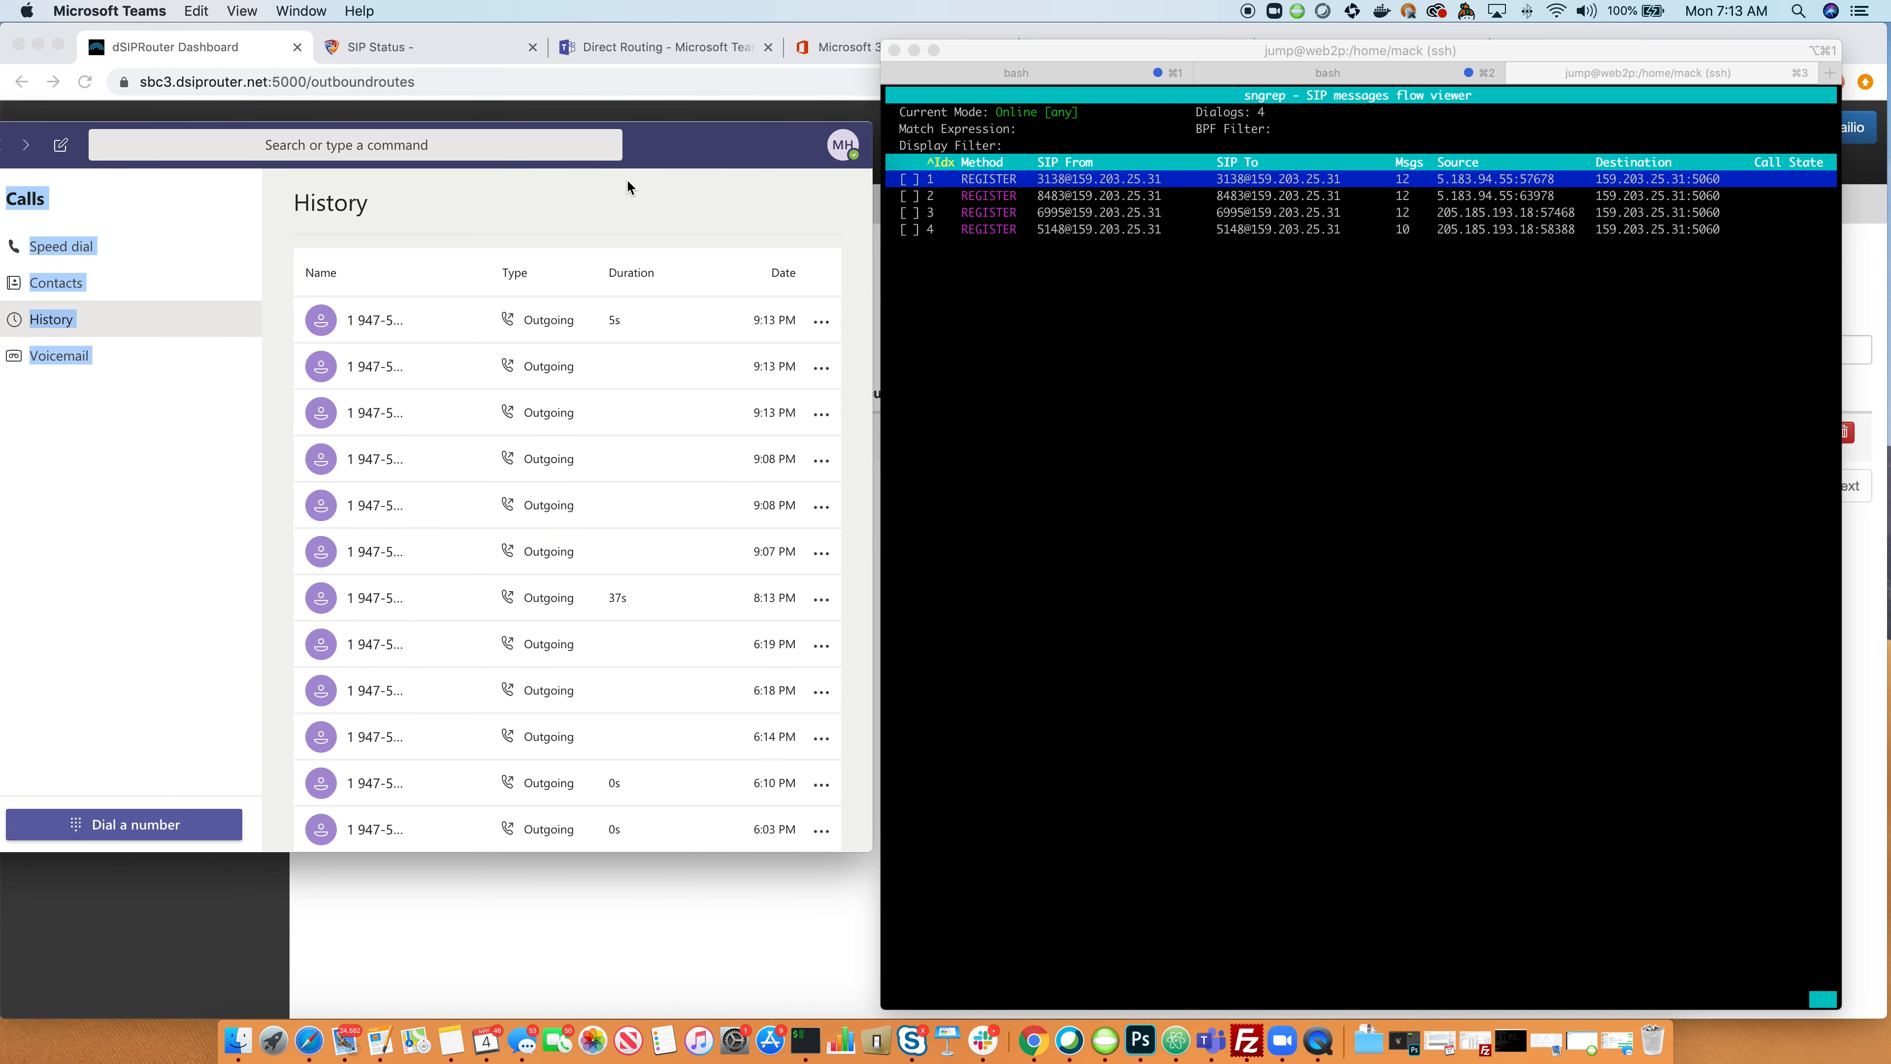
{"action": "left_click", "coordinate": [1035, 341]}
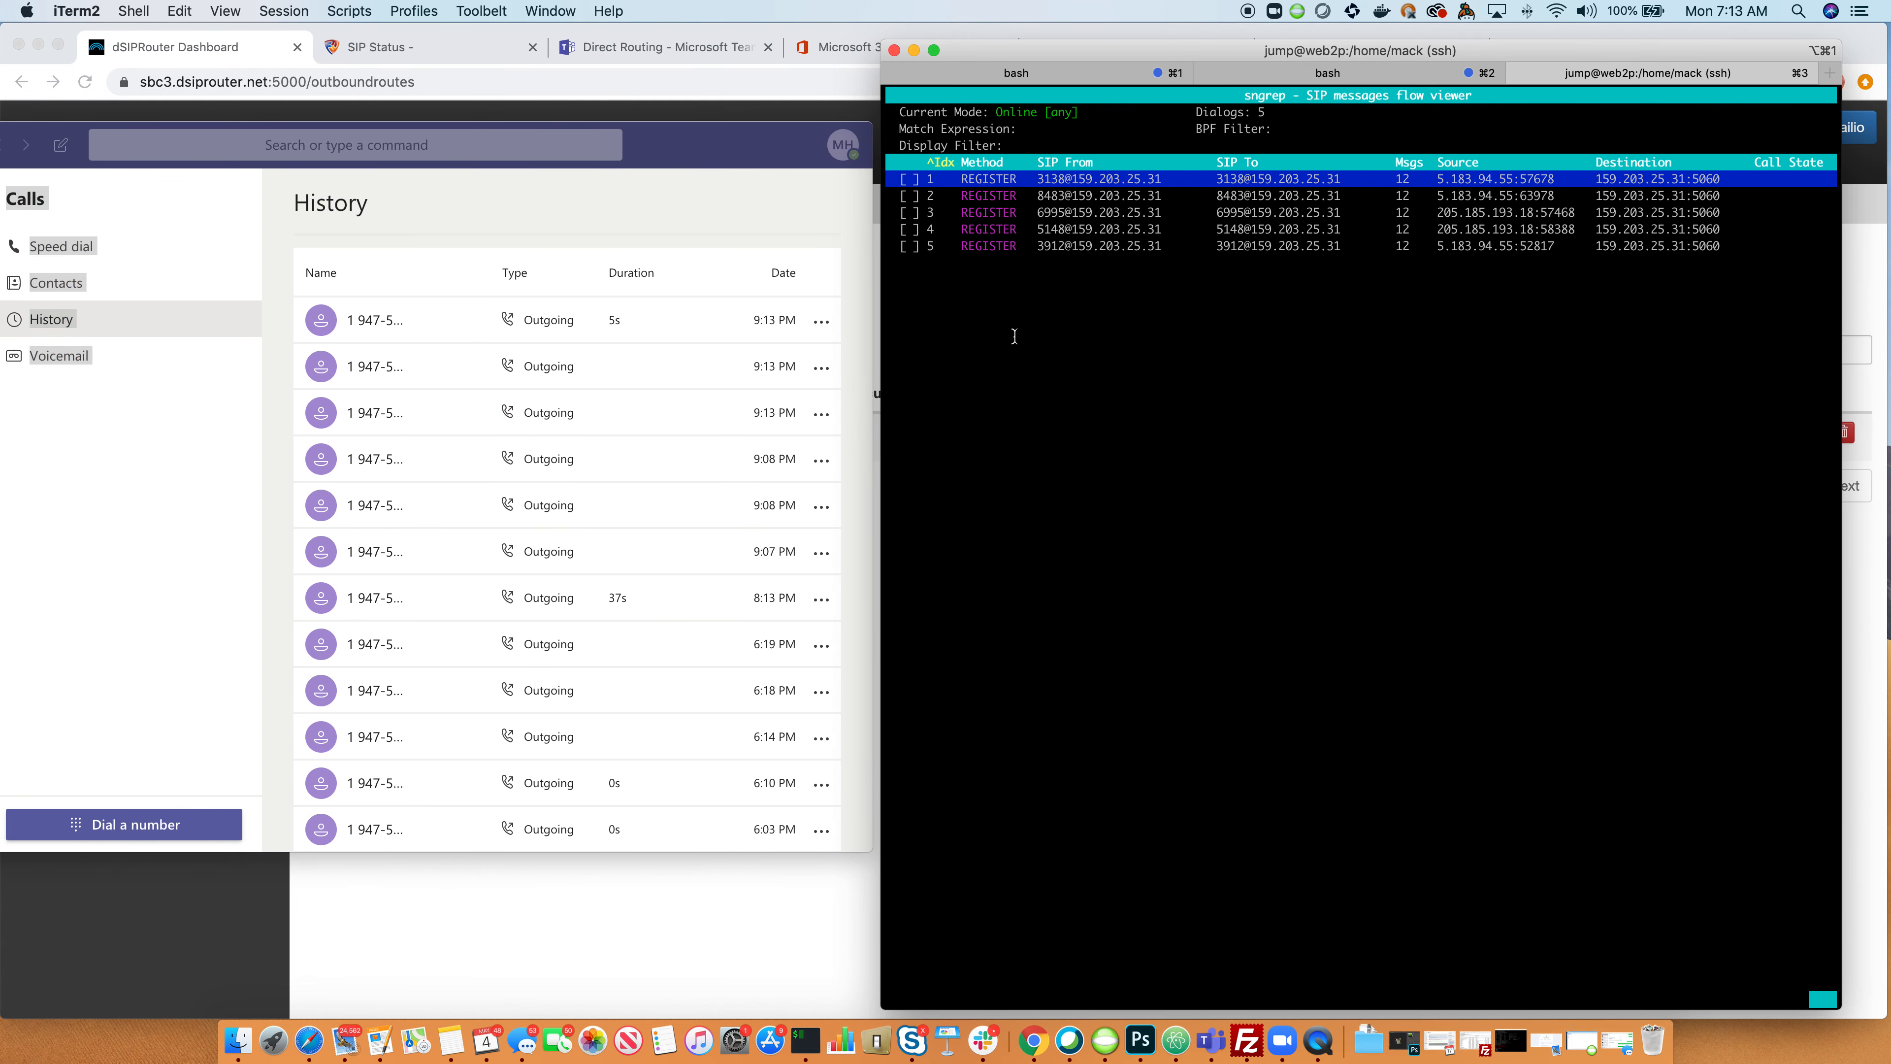
{"action": "key", "text": "F5"}
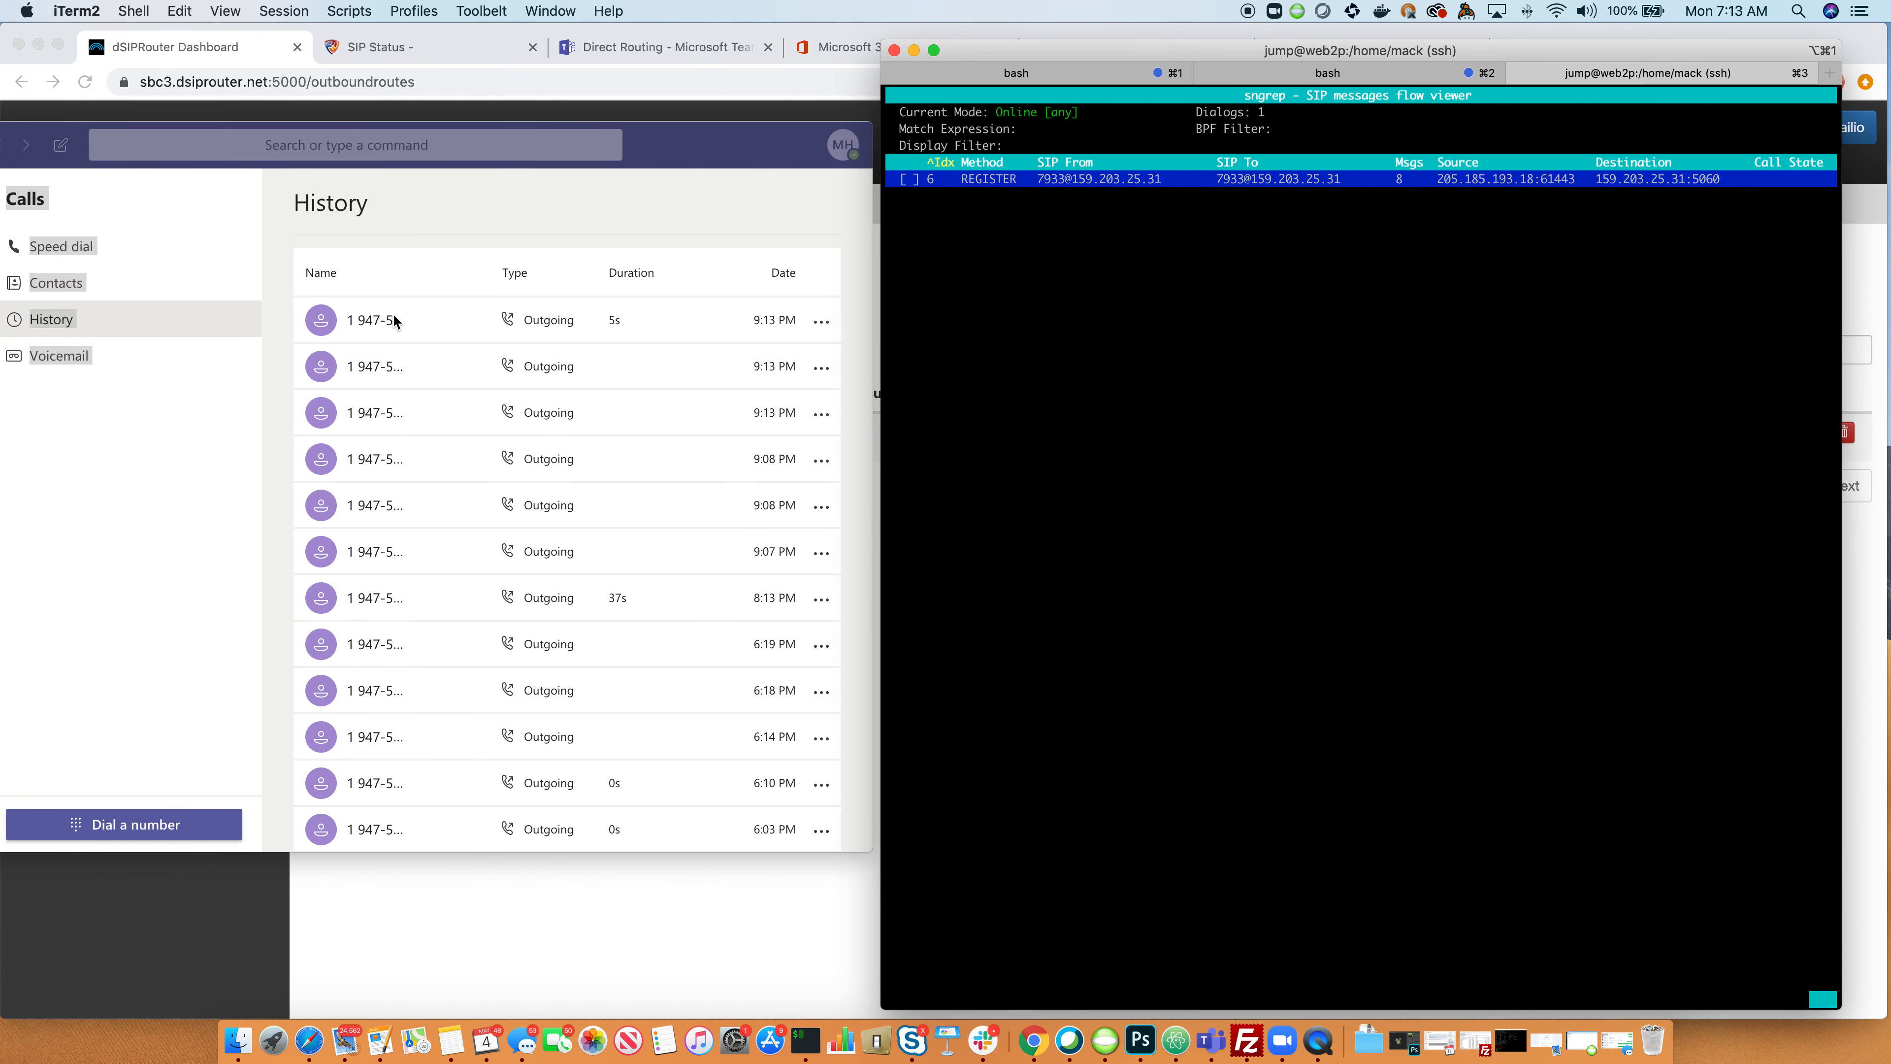
{"action": "left_click", "coordinate": [391, 329]}
{"action": "left_click", "coordinate": [391, 328]}
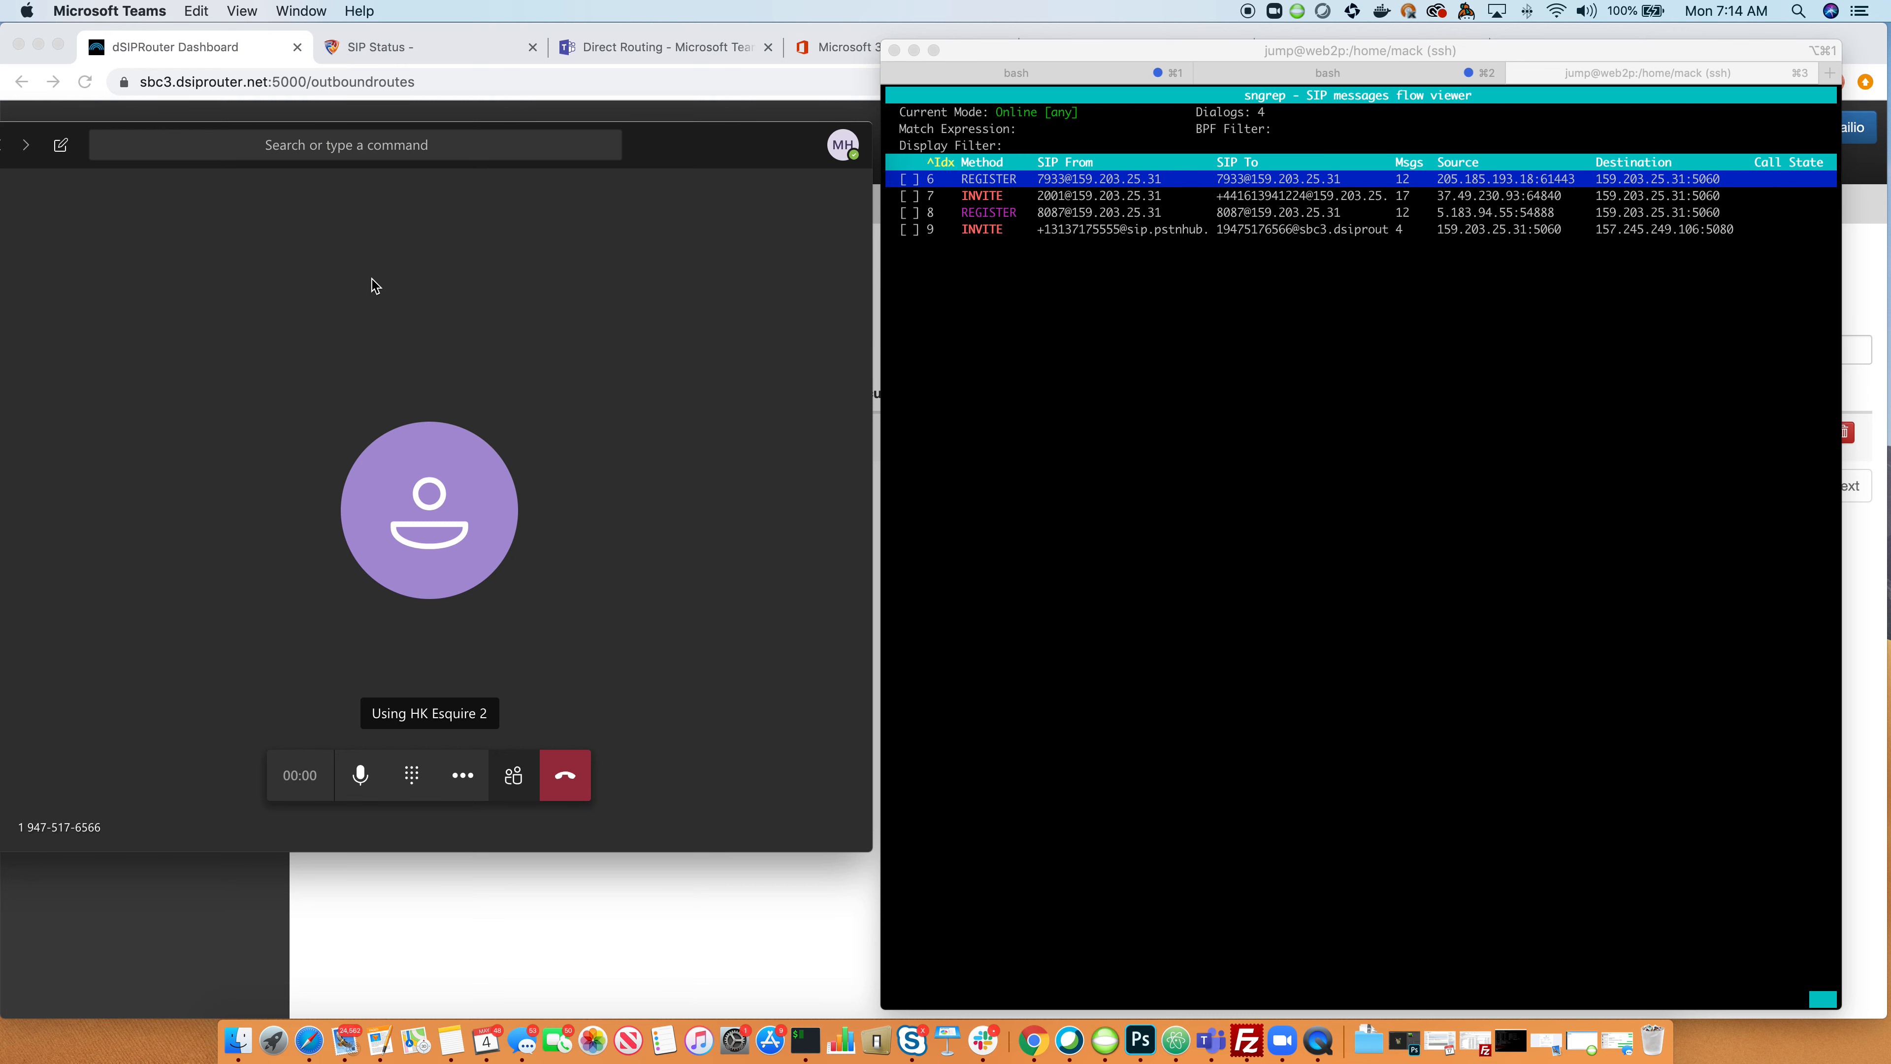
Step: Switch to sngrep in iTerm2 and open the call flow of the INVITE sent to 157.245.249.106:5080
{"action": "left_click", "coordinate": [1100, 244]}
{"action": "key", "text": "Down"}
{"action": "key", "text": "Down"}
{"action": "key", "text": "Down"}
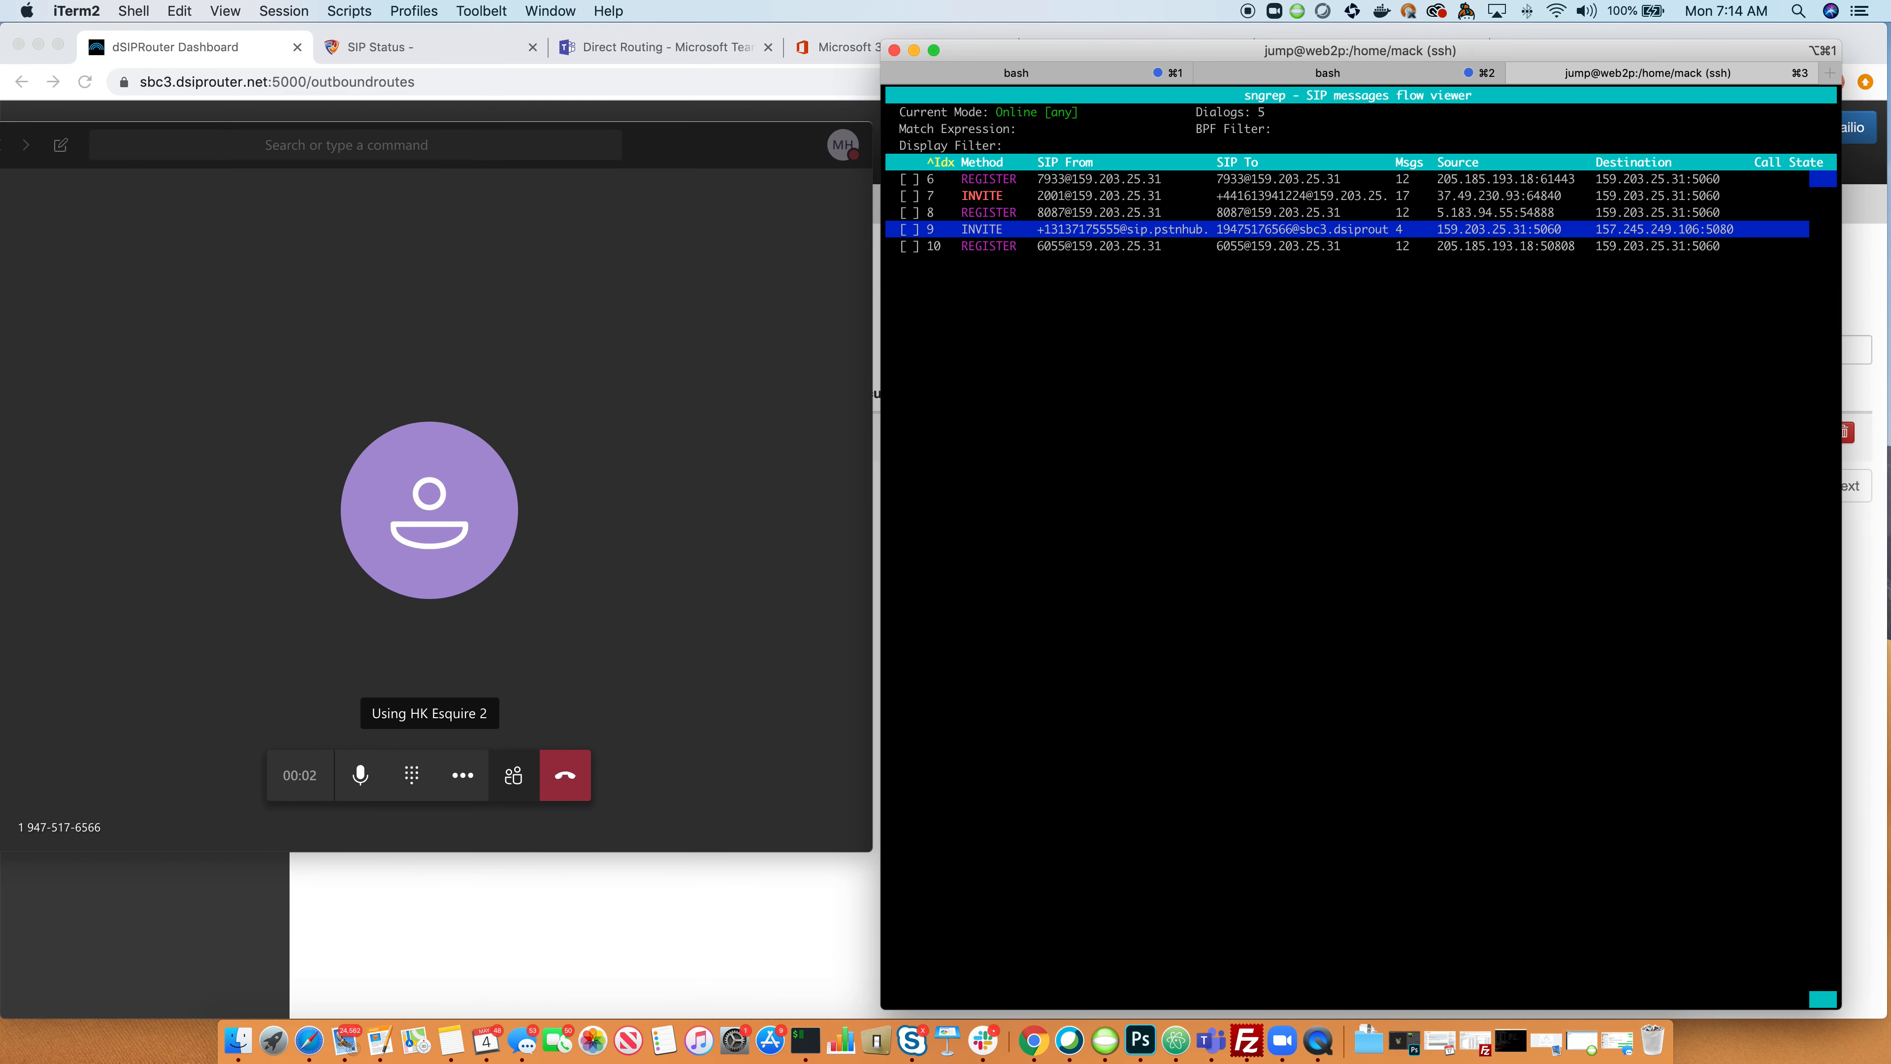
{"action": "key", "text": "Return"}
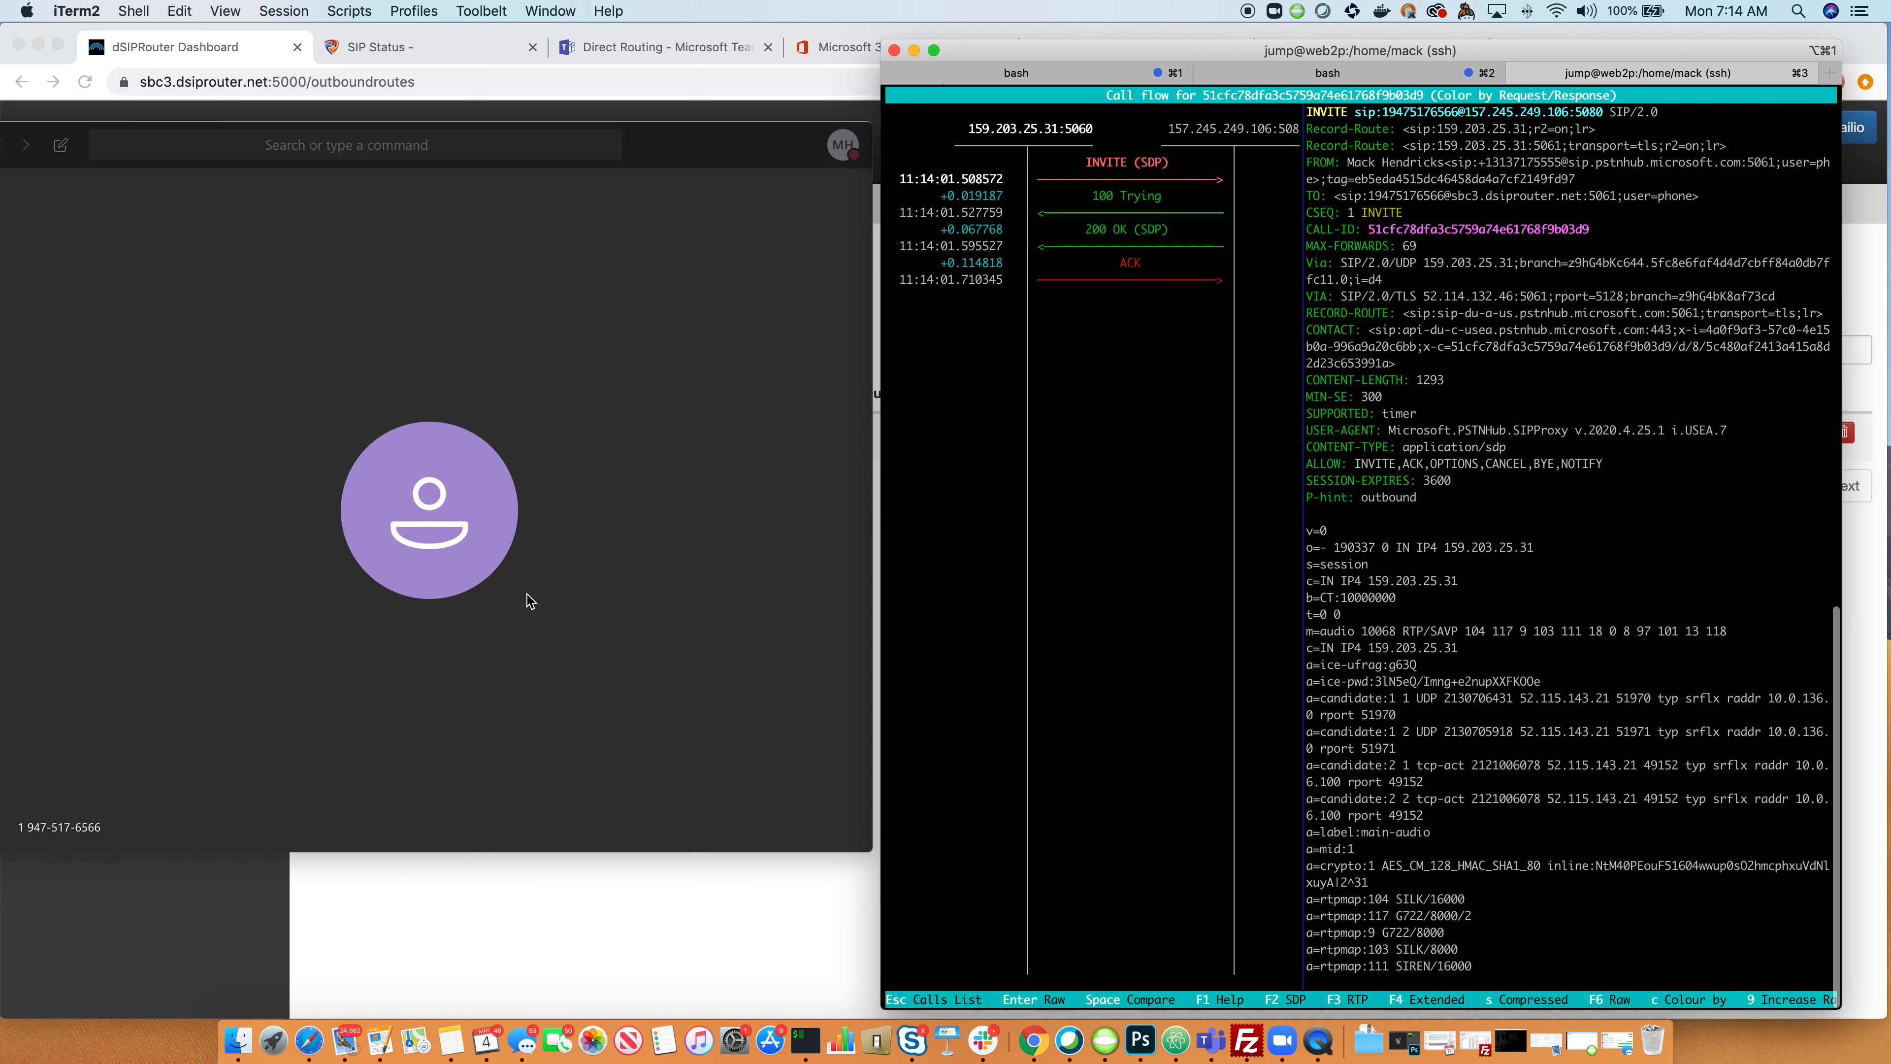
Step: Return to the active Microsoft Teams call, send # from its keypad, and hang up
{"action": "left_click", "coordinate": [538, 629]}
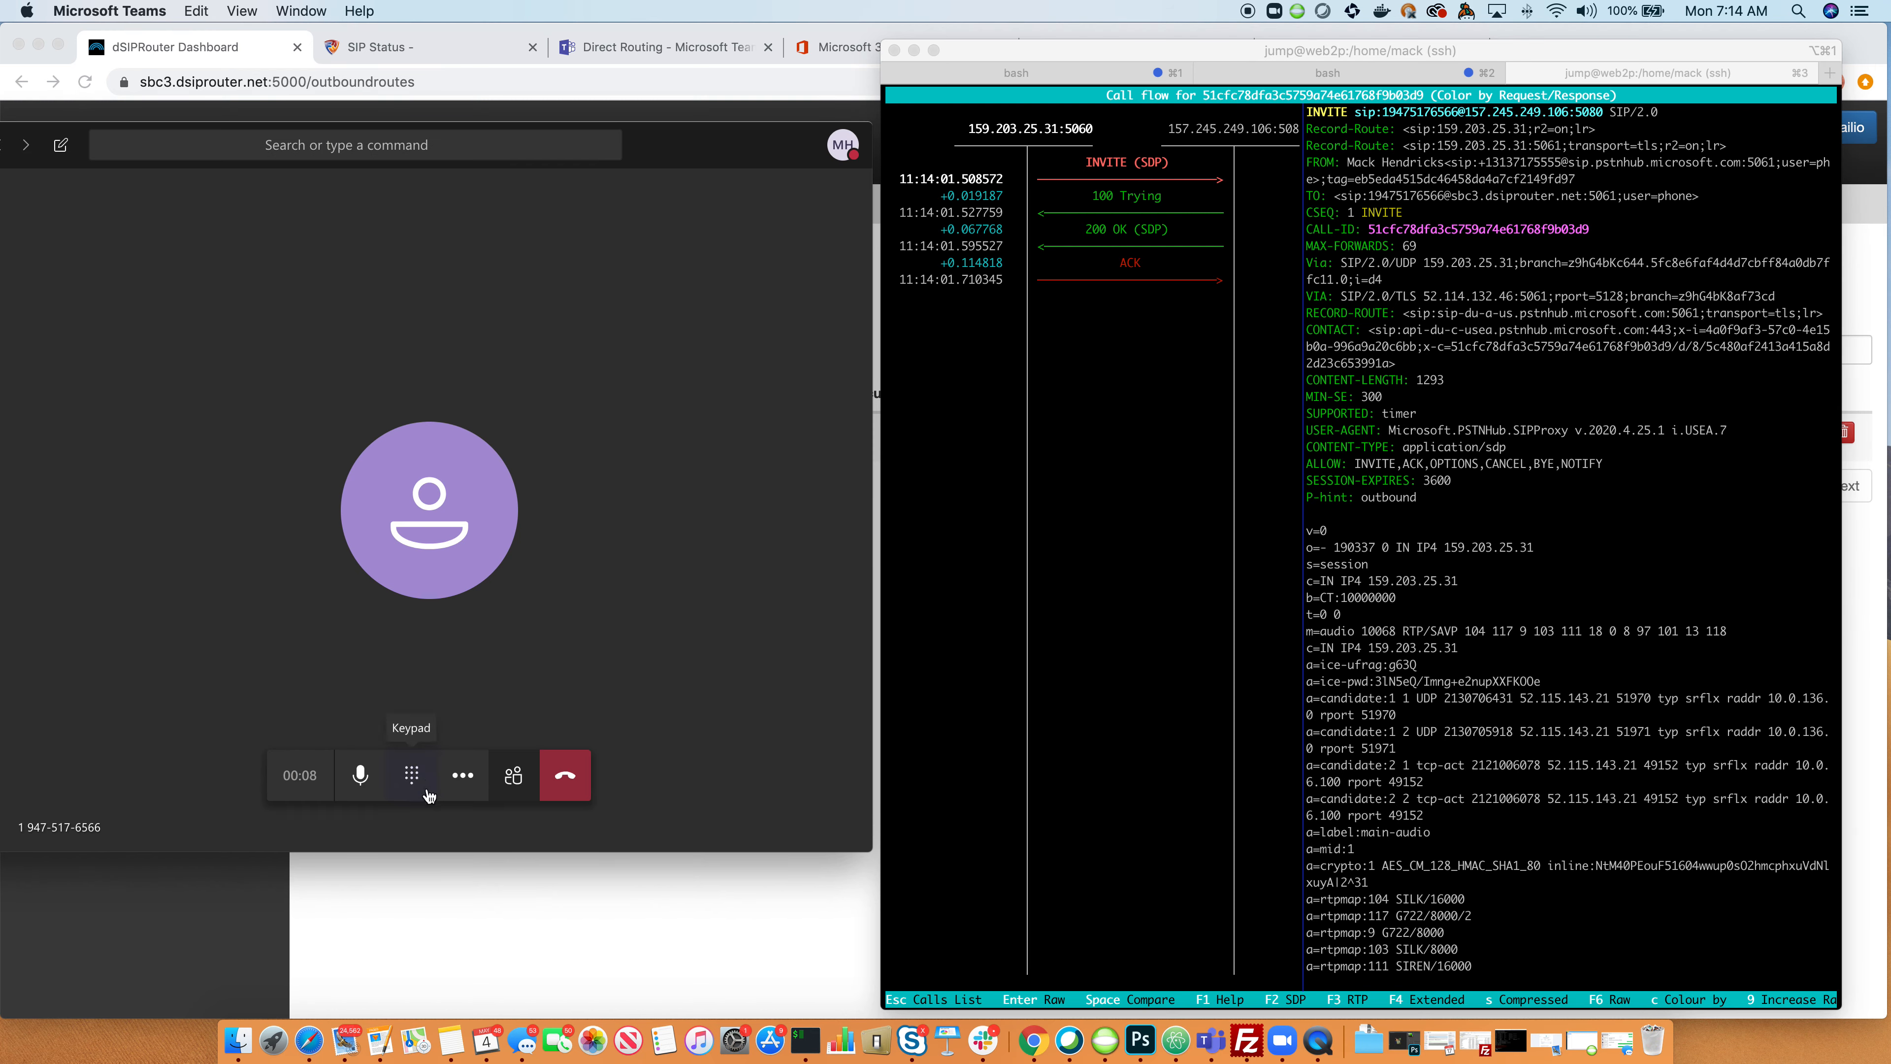
{"action": "left_click", "coordinate": [415, 779]}
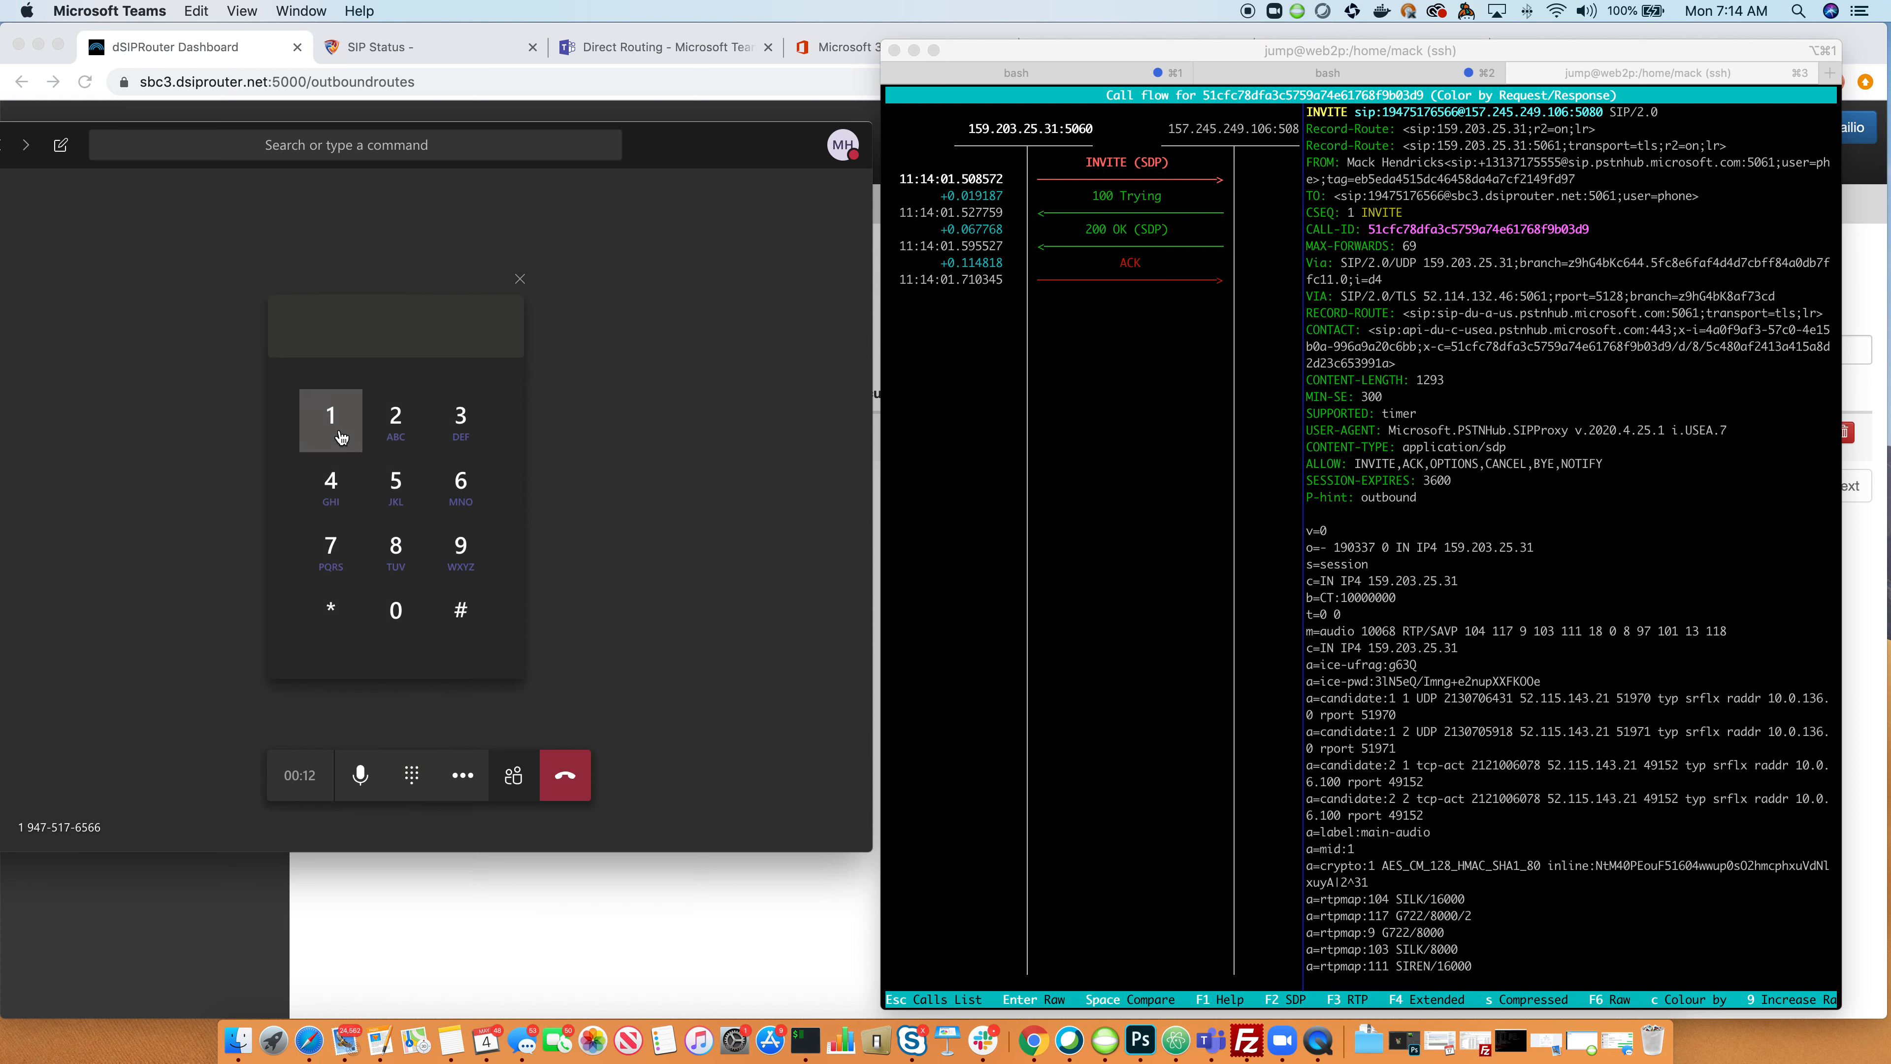
{"action": "left_click", "coordinate": [458, 612]}
{"action": "left_click", "coordinate": [521, 282]}
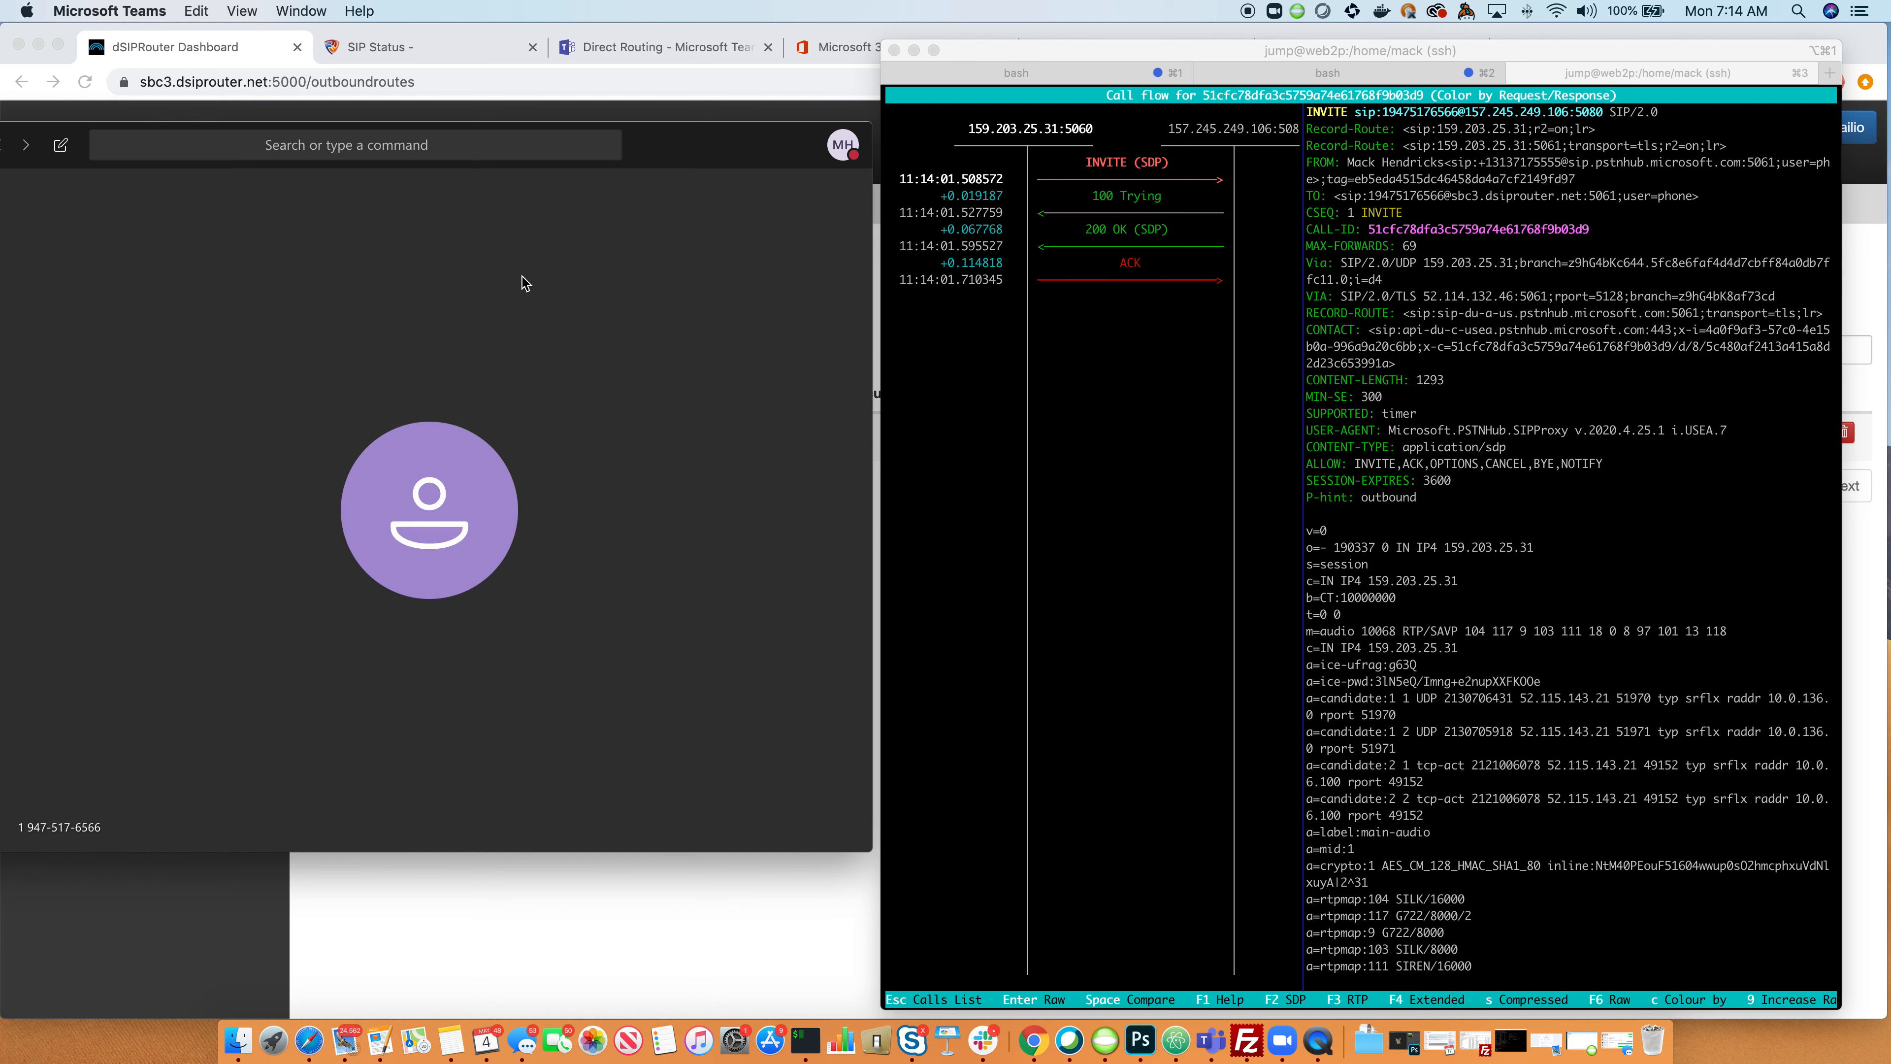
{"action": "left_click", "coordinate": [576, 774]}
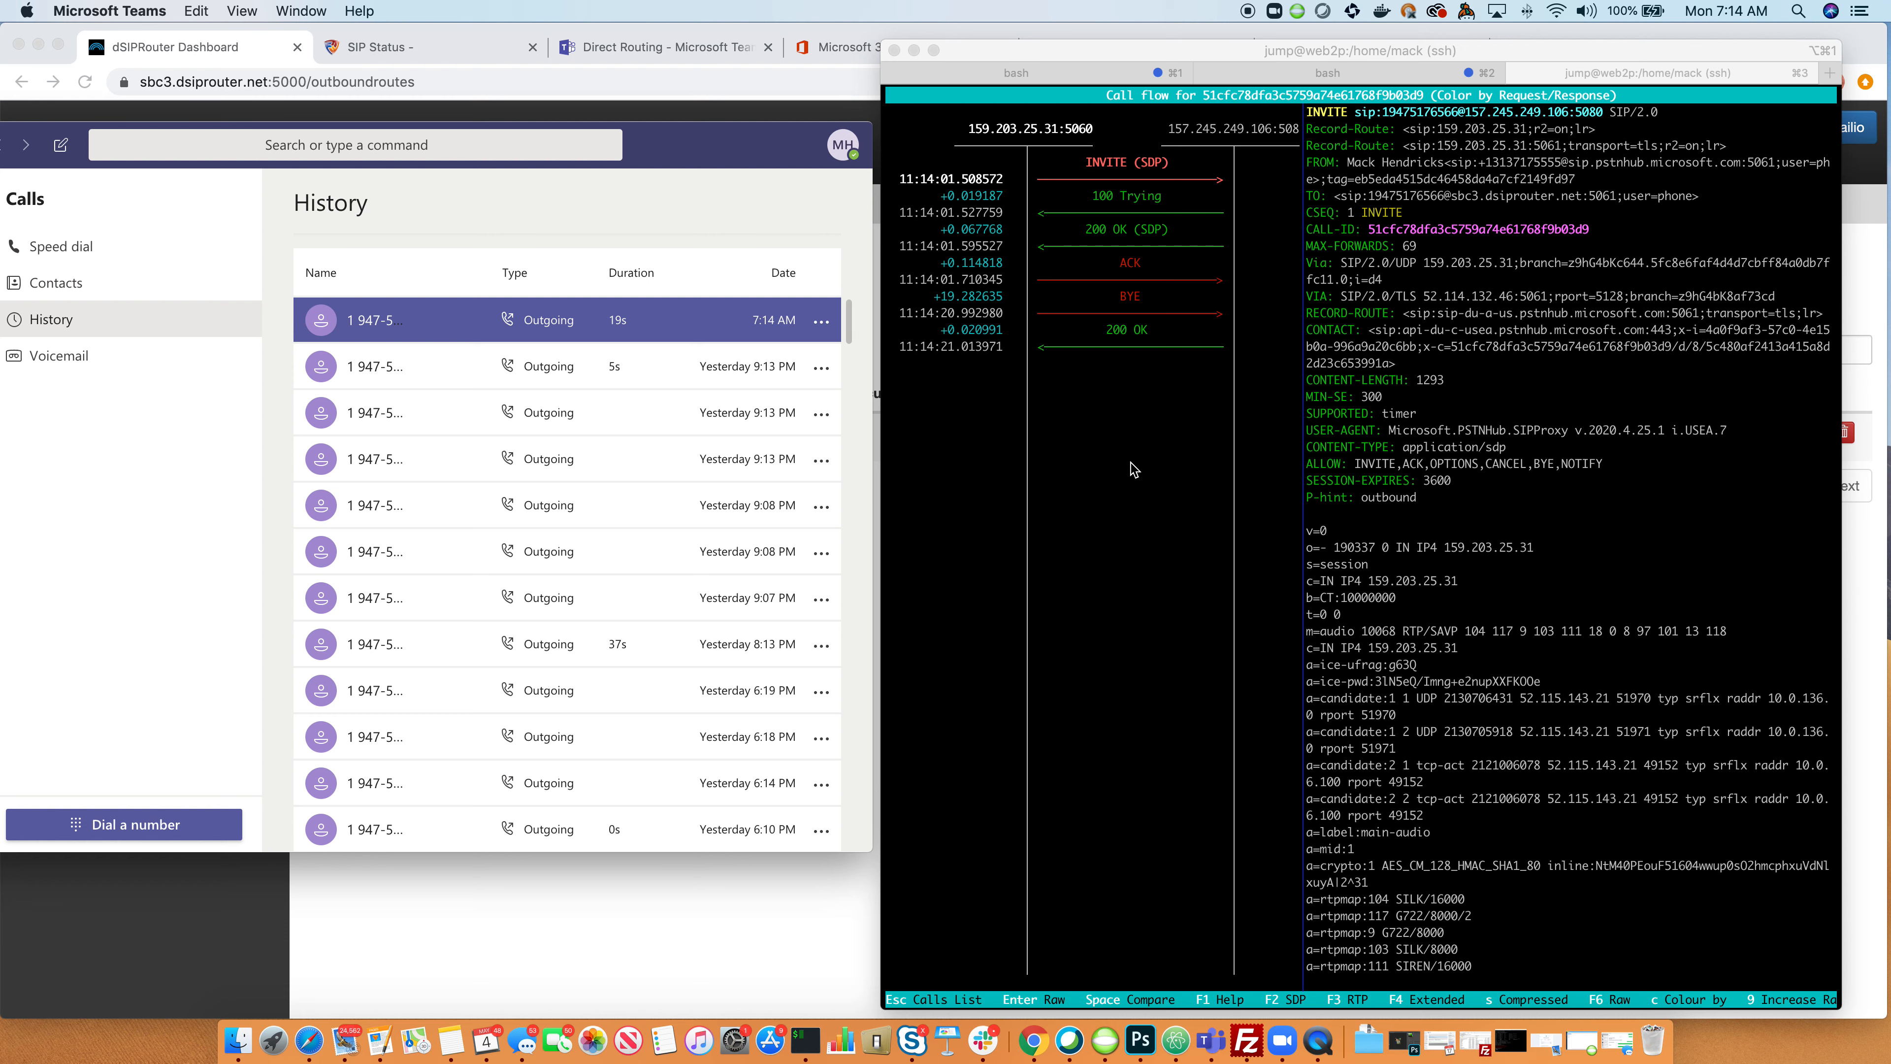
Step: Switch back to the sngrep call flow in iTerm2, keep the INVITE selected, and show the terminal in full screen
{"action": "left_click", "coordinate": [1050, 530]}
{"action": "key", "text": "Down"}
{"action": "key", "text": "Up"}
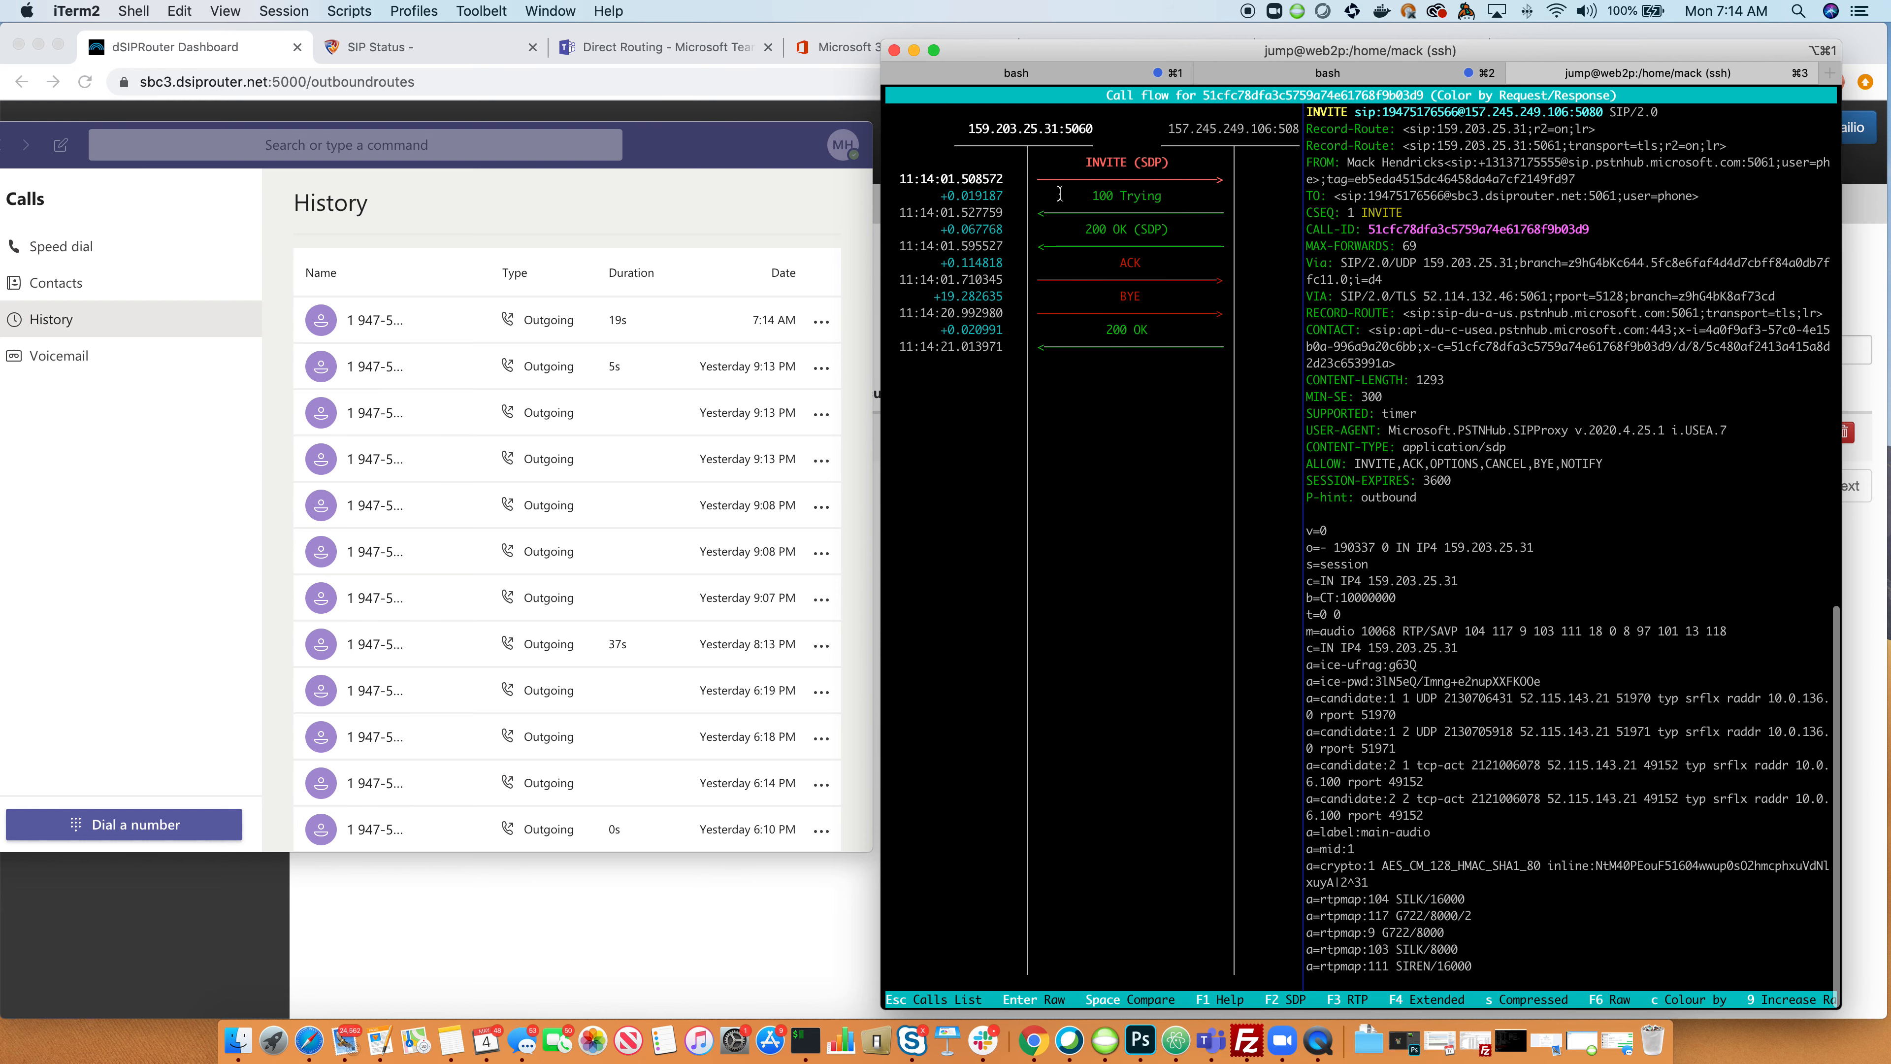
{"action": "left_click", "coordinate": [934, 51]}
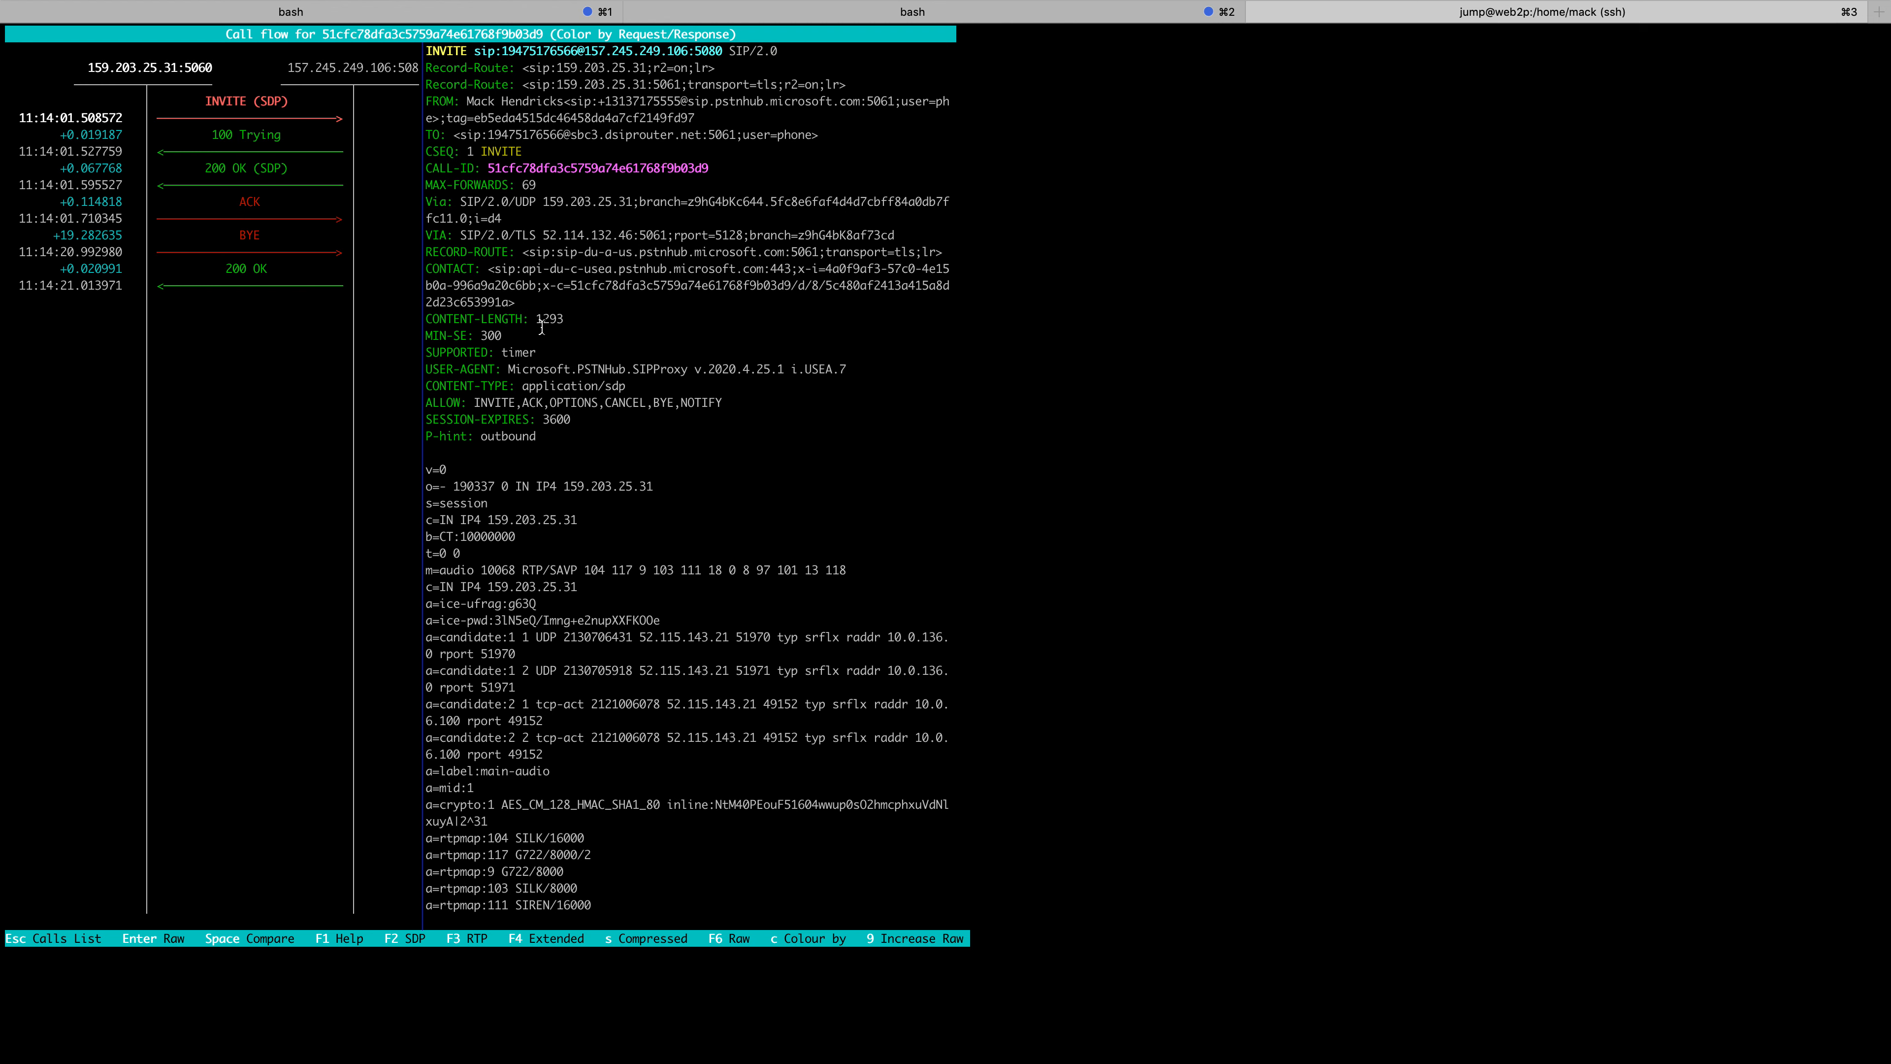
Step: Examine the User-Agent header and the RTP/SAVP media profile in the INVITE message
{"action": "left_click_drag", "start_coordinate": [508, 369], "coordinate": [848, 368]}
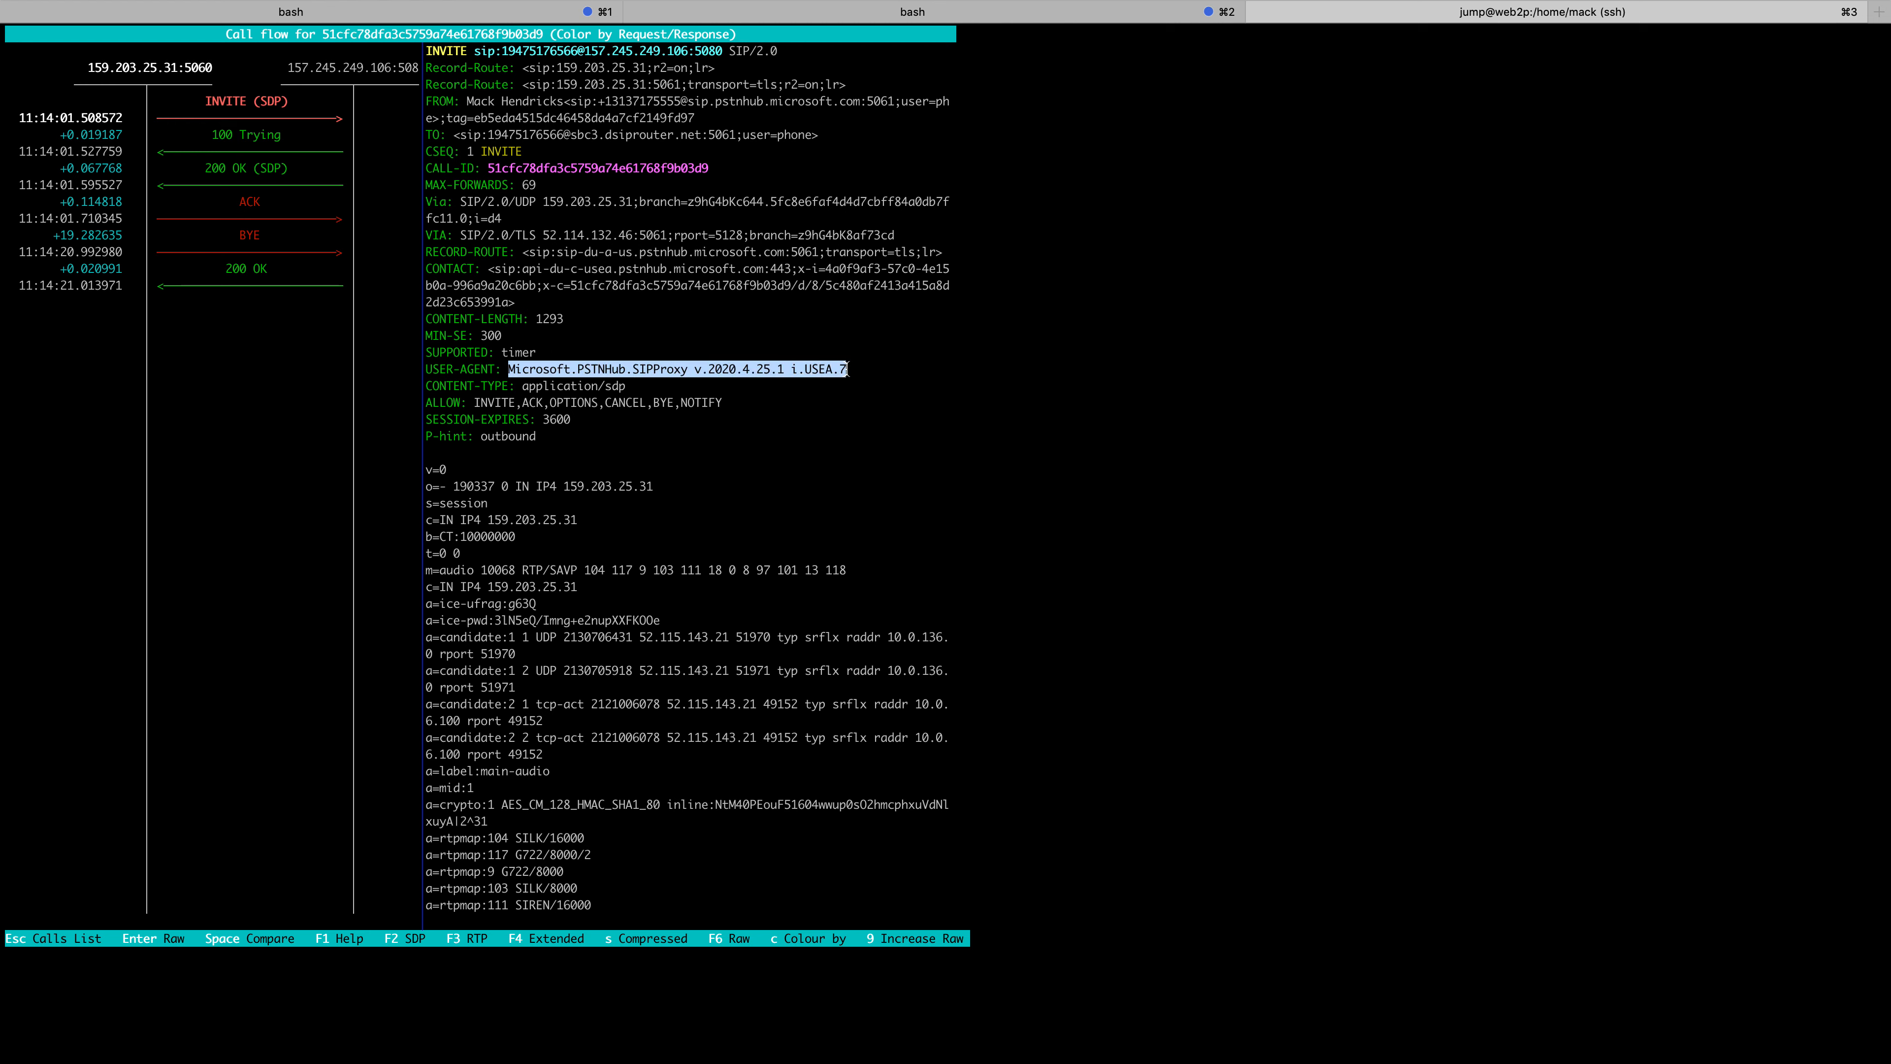
{"action": "left_click", "coordinate": [710, 372]}
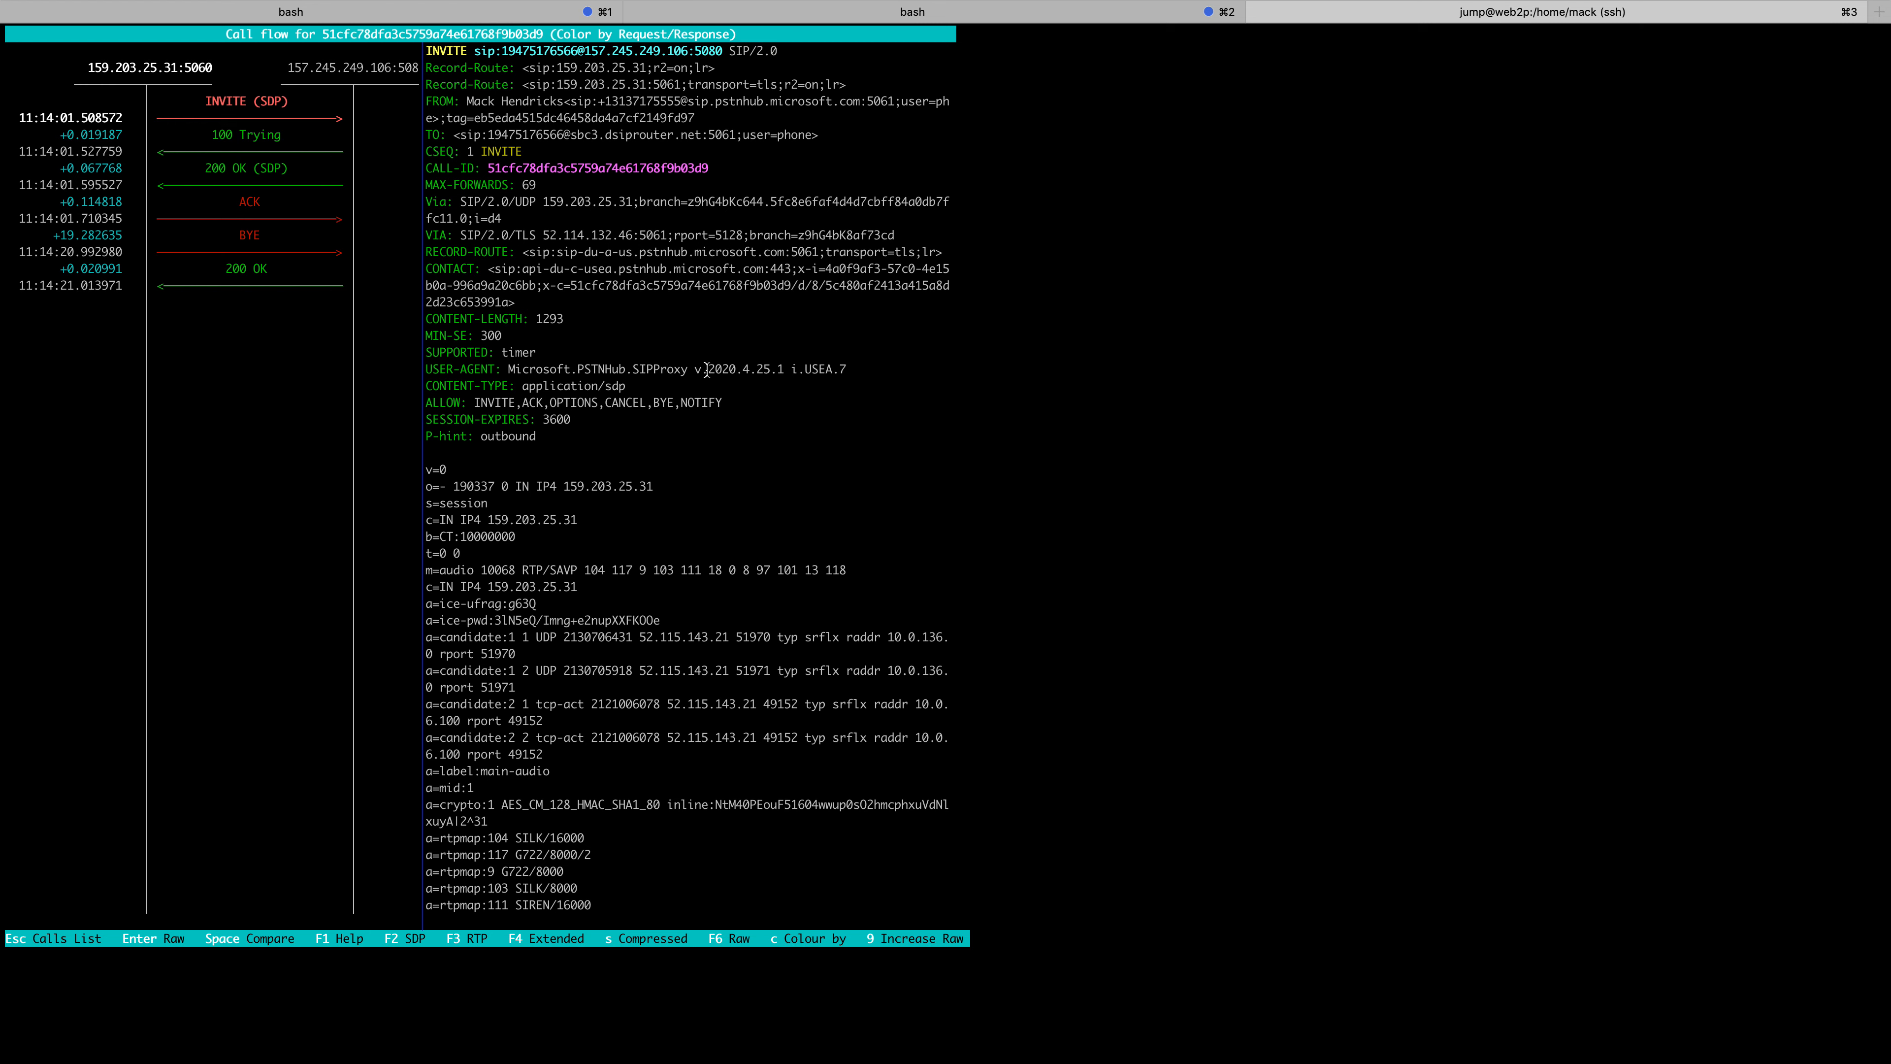
{"action": "left_click_drag", "start_coordinate": [706, 369], "coordinate": [785, 369]}
{"action": "left_click", "coordinate": [677, 372]}
{"action": "left_click_drag", "start_coordinate": [508, 369], "coordinate": [850, 367]}
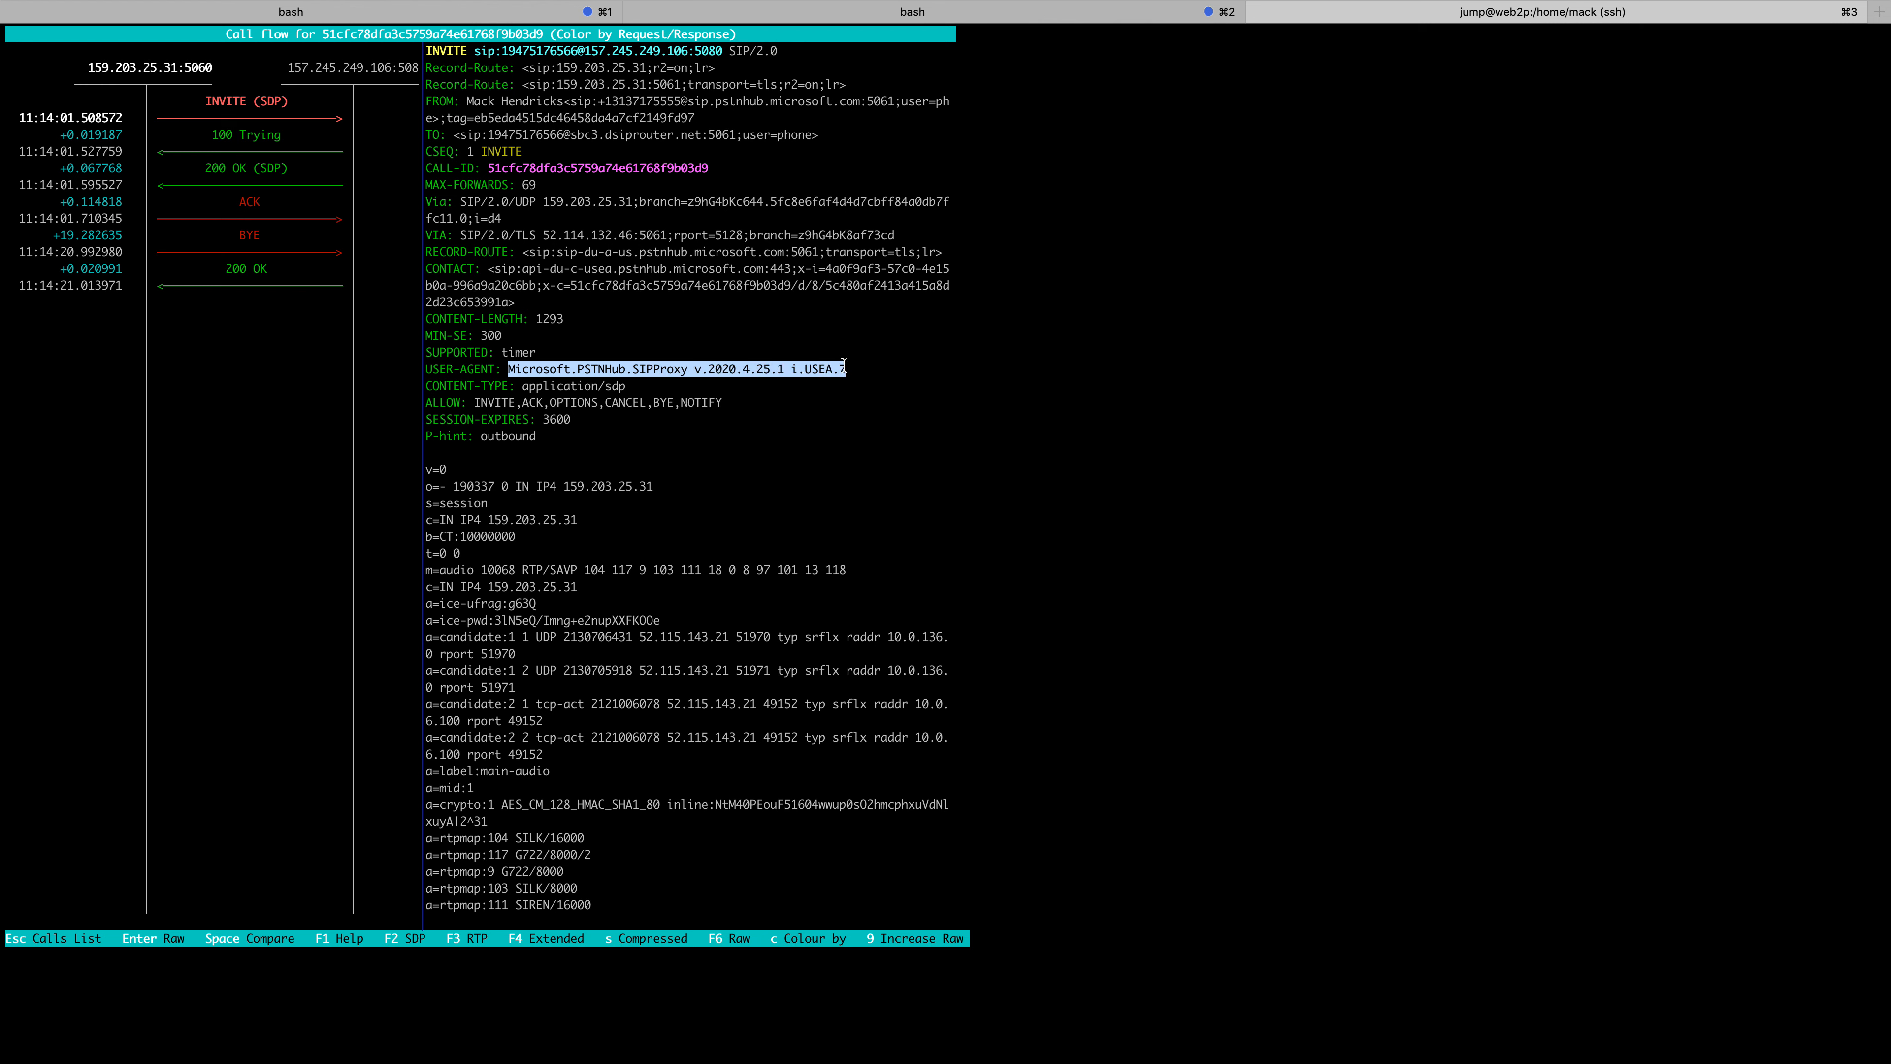
{"action": "left_click", "coordinate": [506, 277]}
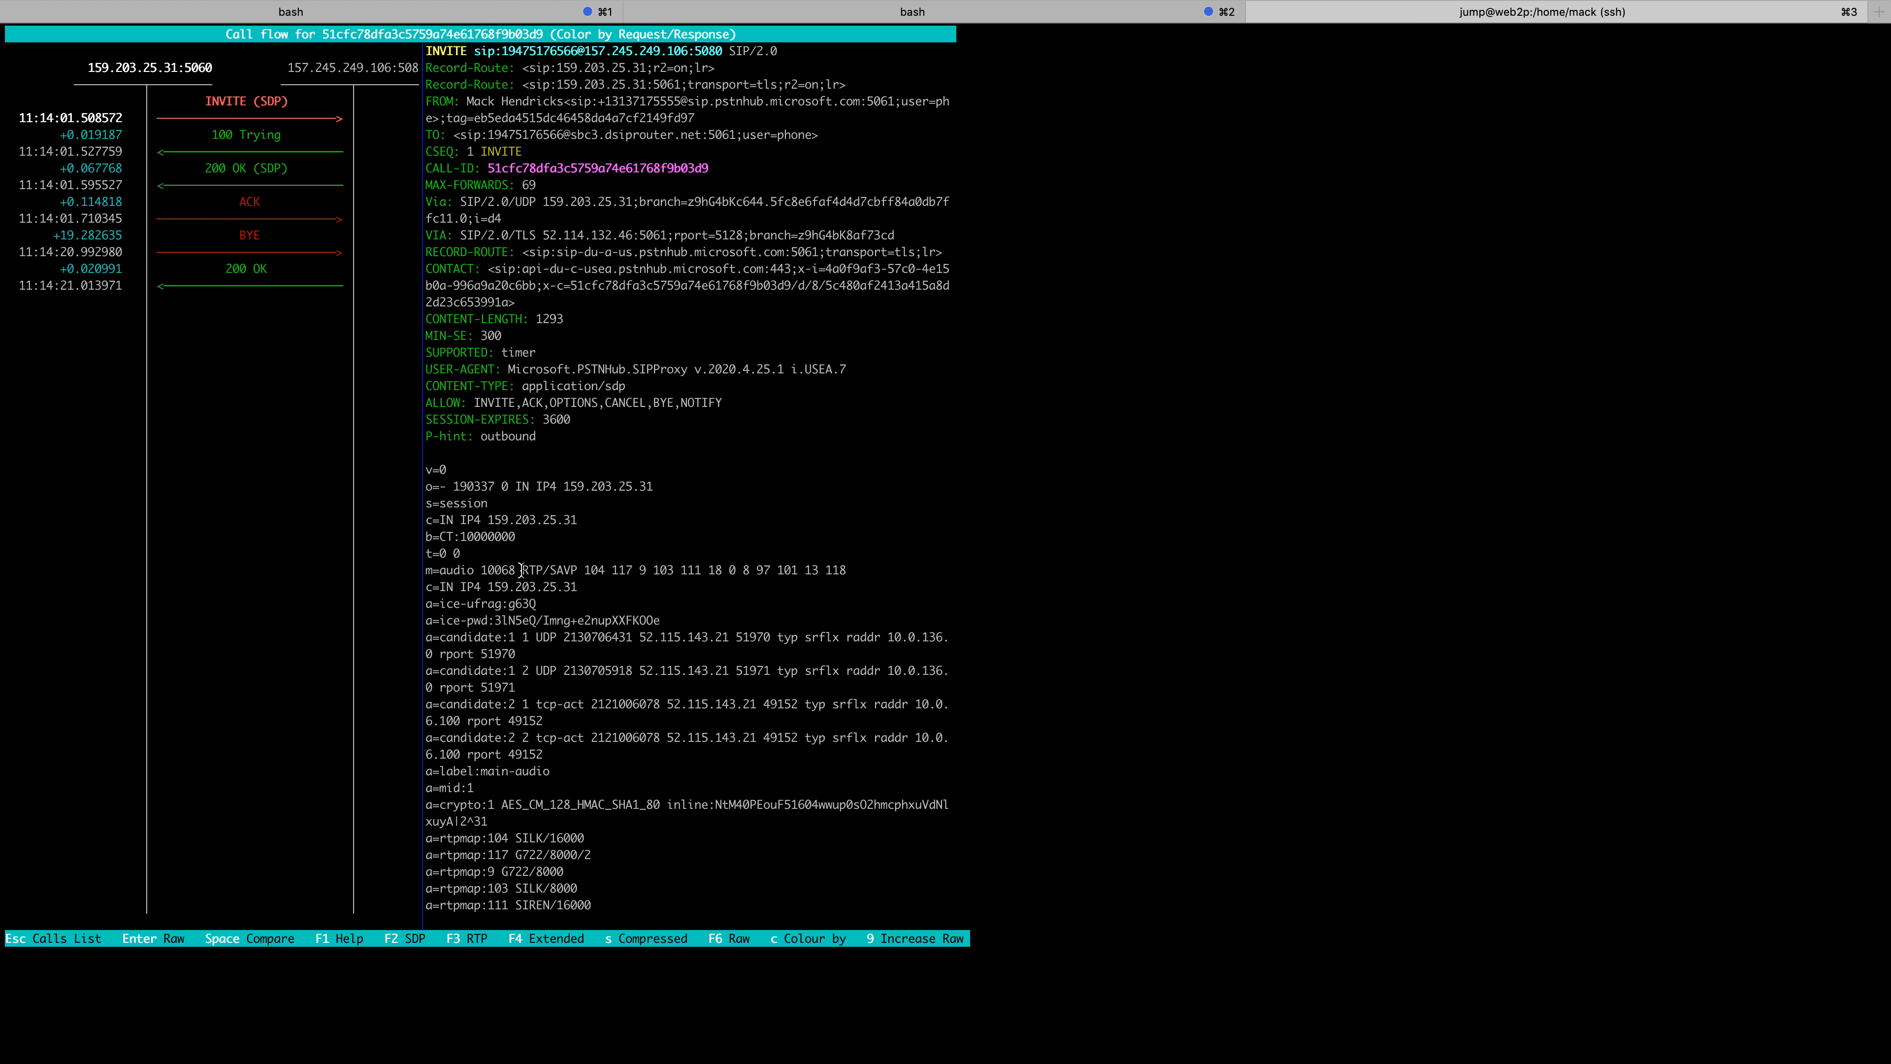
{"action": "left_click_drag", "start_coordinate": [521, 569], "coordinate": [583, 569]}
{"action": "left_click", "coordinate": [522, 569]}
{"action": "left_click_drag", "start_coordinate": [523, 569], "coordinate": [578, 569]}
Step: Step through the 200 OK (SDP), ACK and BYE messages of the call flow
{"action": "key", "text": "Down"}
{"action": "key", "text": "Down"}
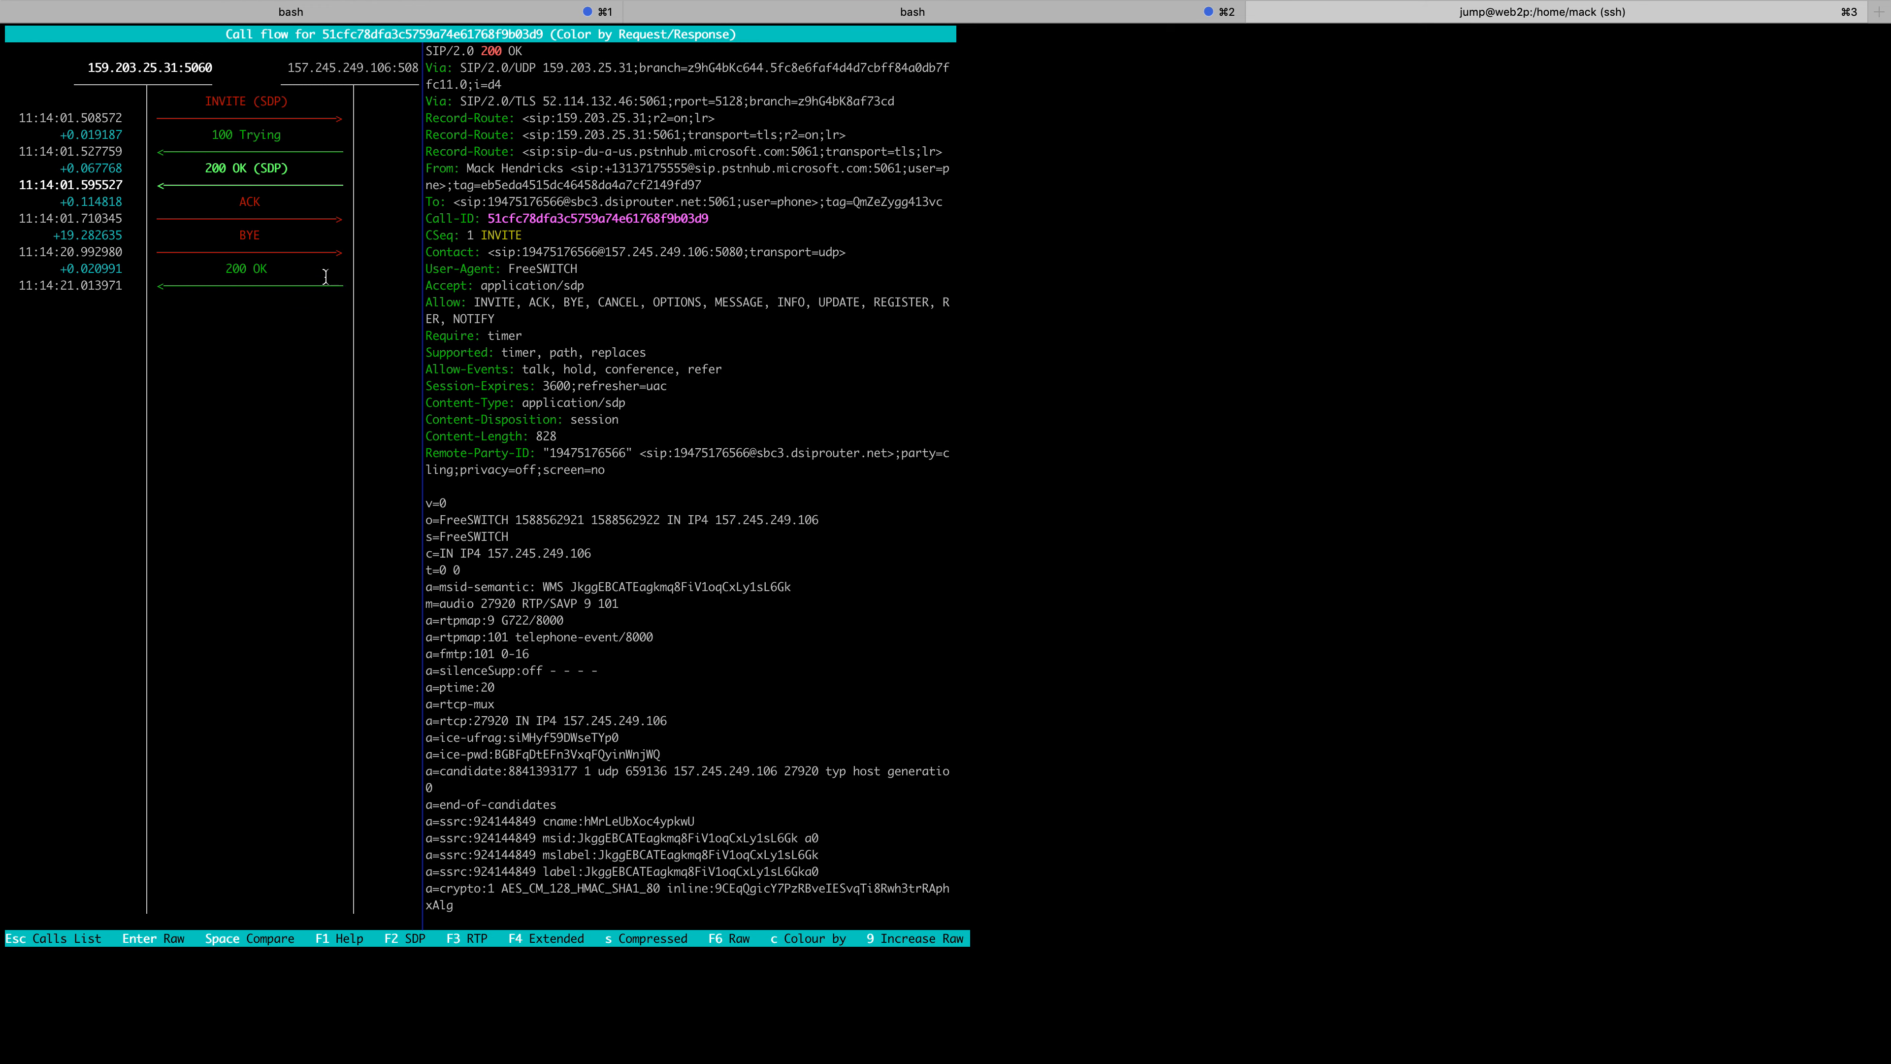
{"action": "left_click", "coordinate": [265, 222]}
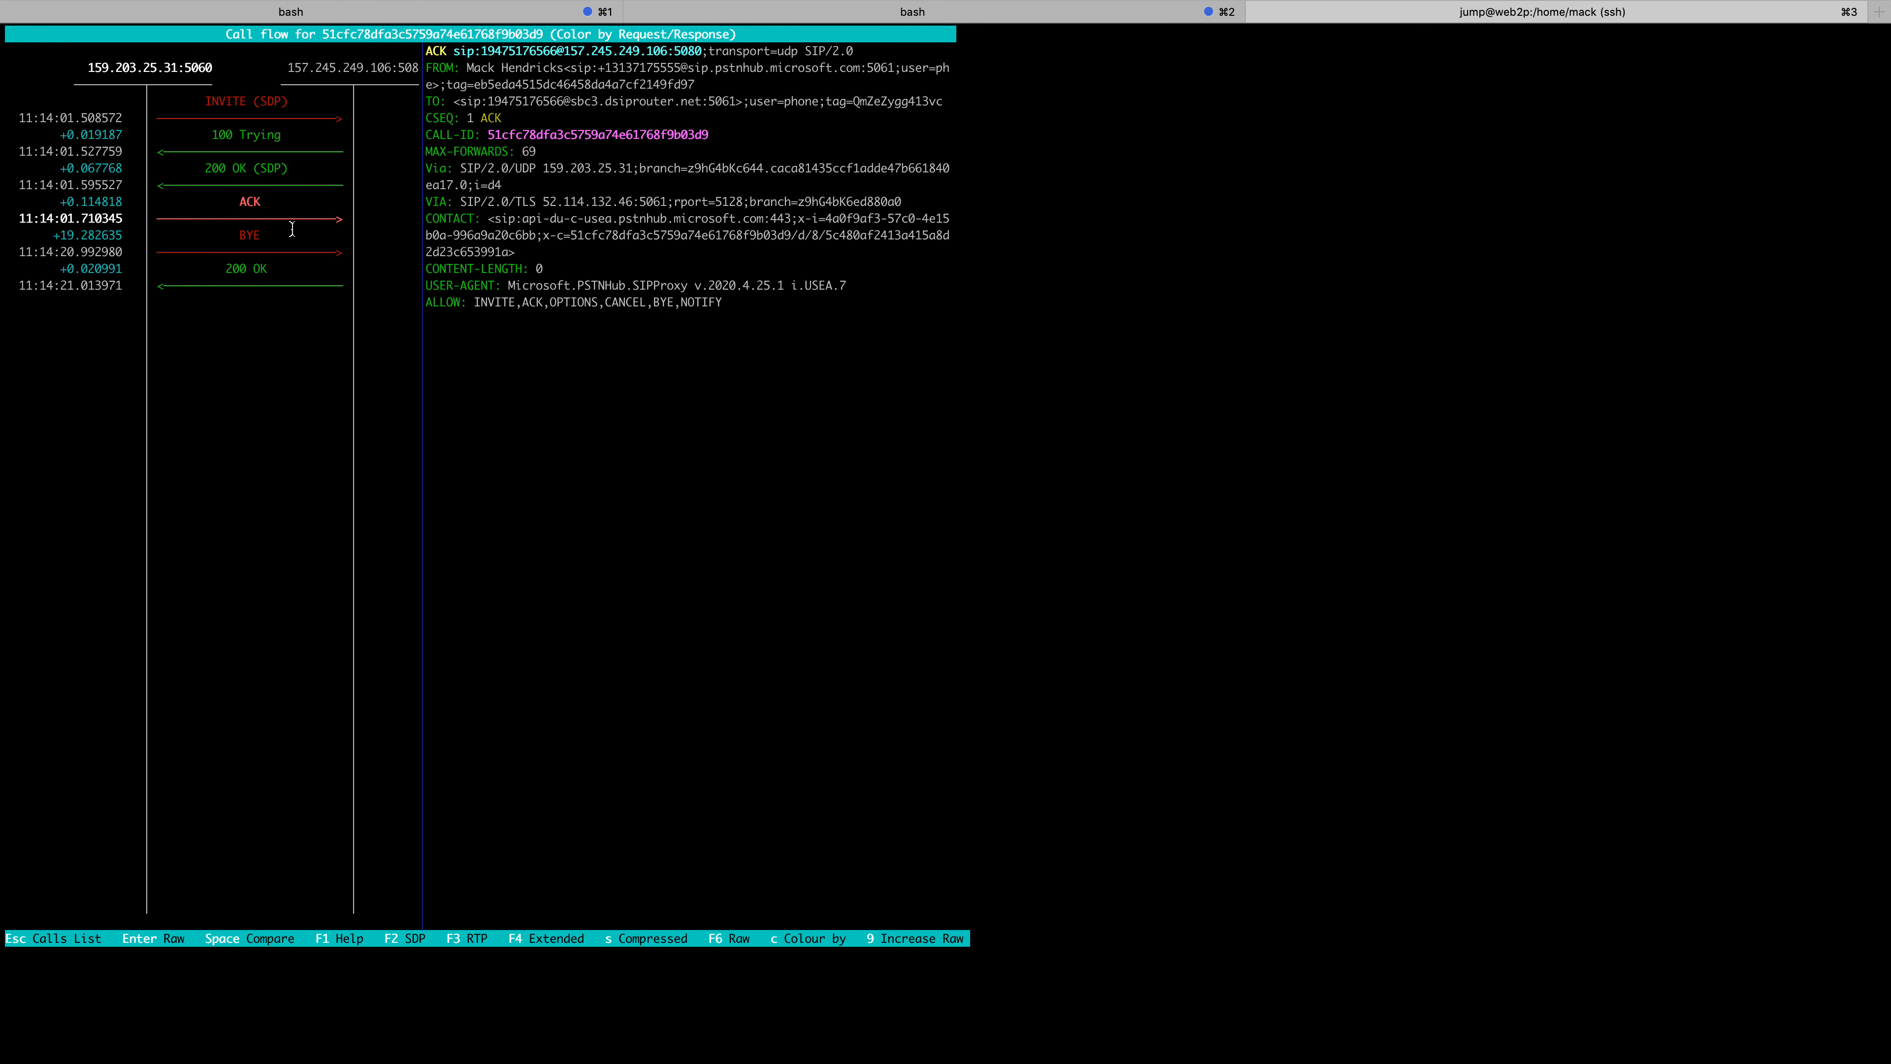
{"action": "key", "text": "Down"}
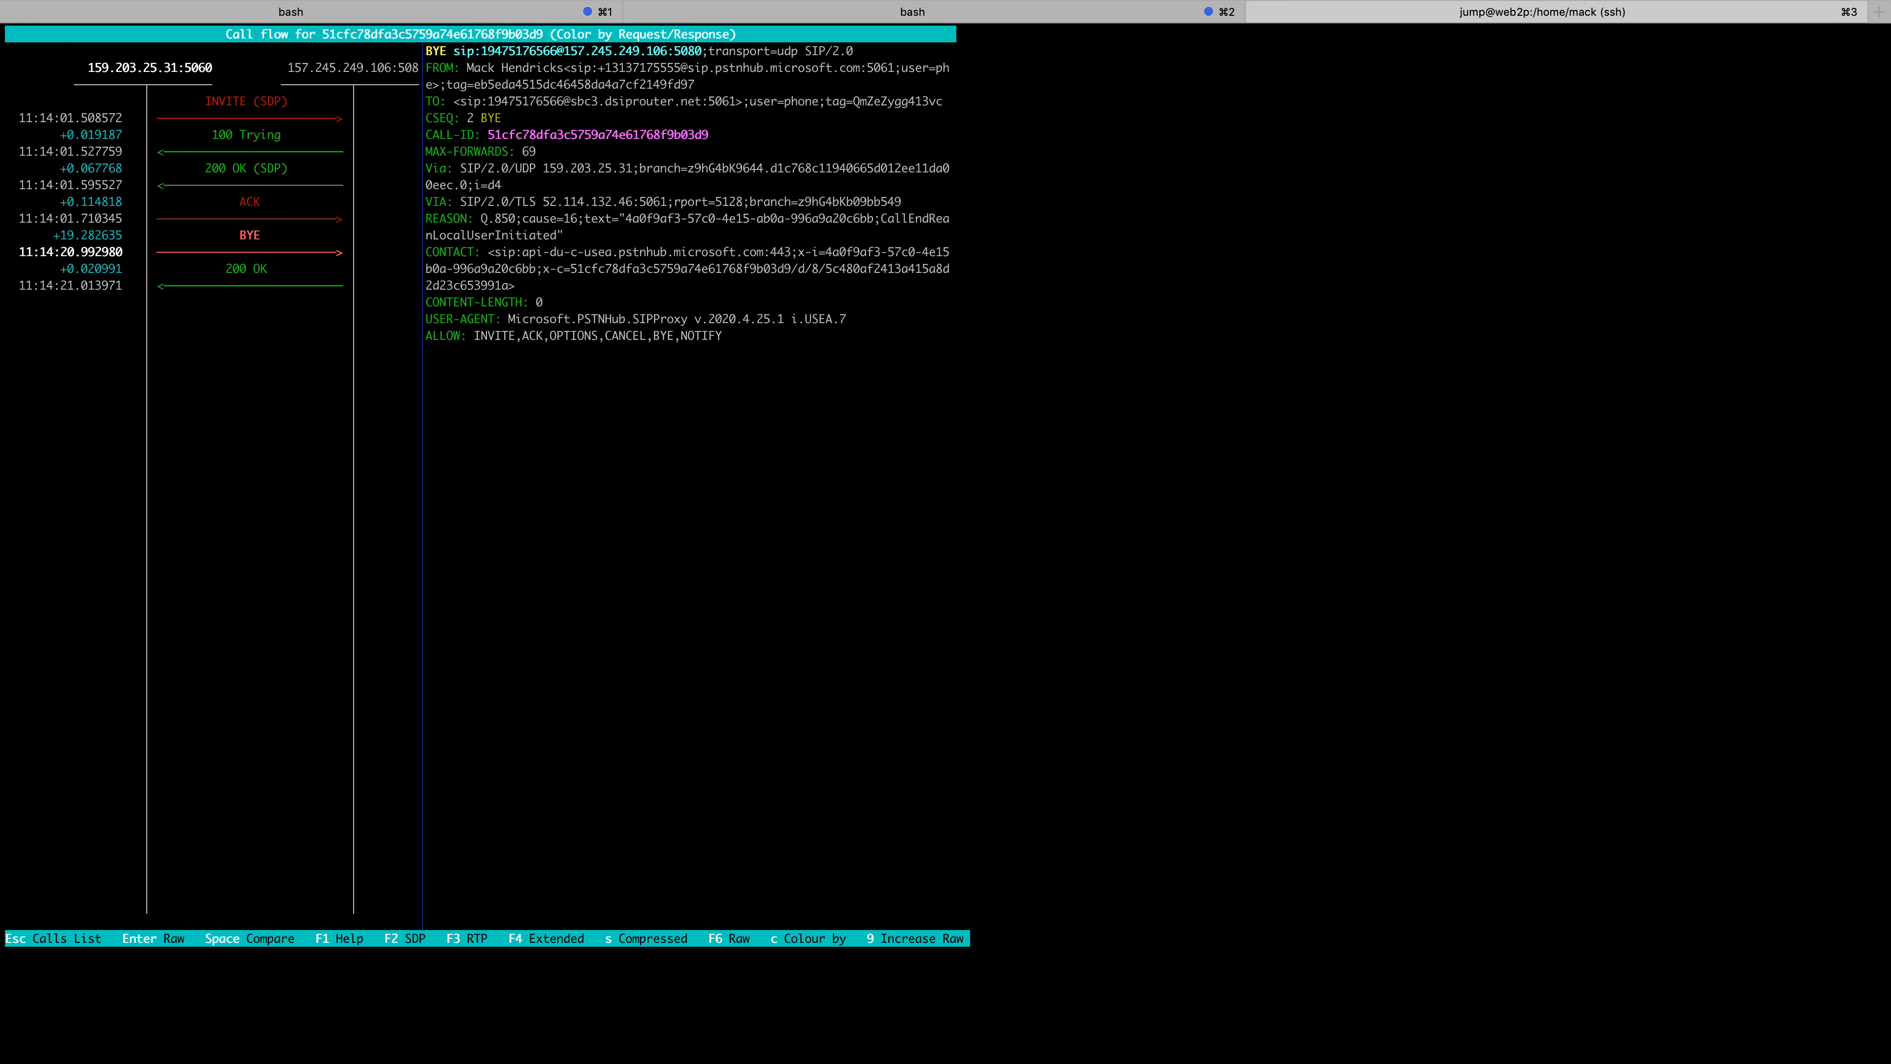
Step: Switch to Microsoft Teams, reposition its window, and return to the dSIPRouter outbound routes in Chrome
{"action": "key", "text": "super+Tab"}
{"action": "double_click", "coordinate": [685, 151]}
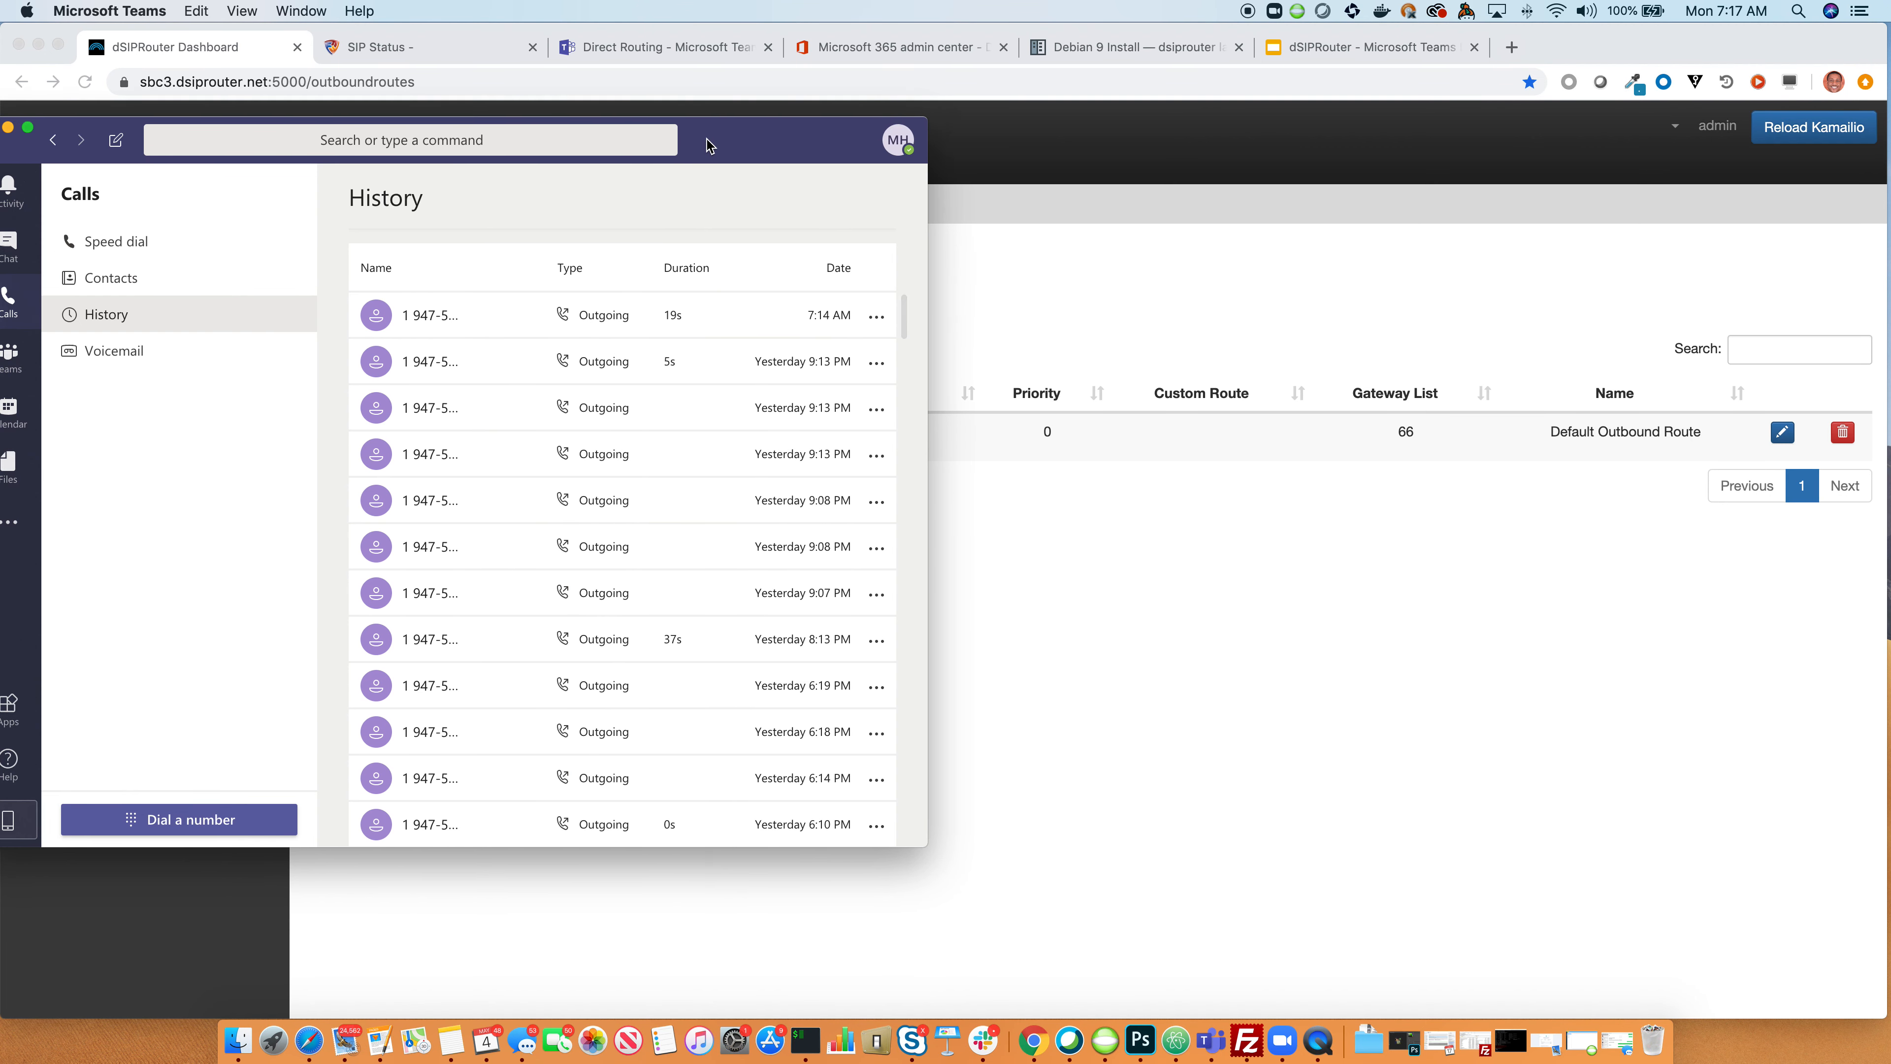
{"action": "left_click_drag", "start_coordinate": [686, 151], "coordinate": [764, 260]}
{"action": "left_click", "coordinate": [653, 183]}
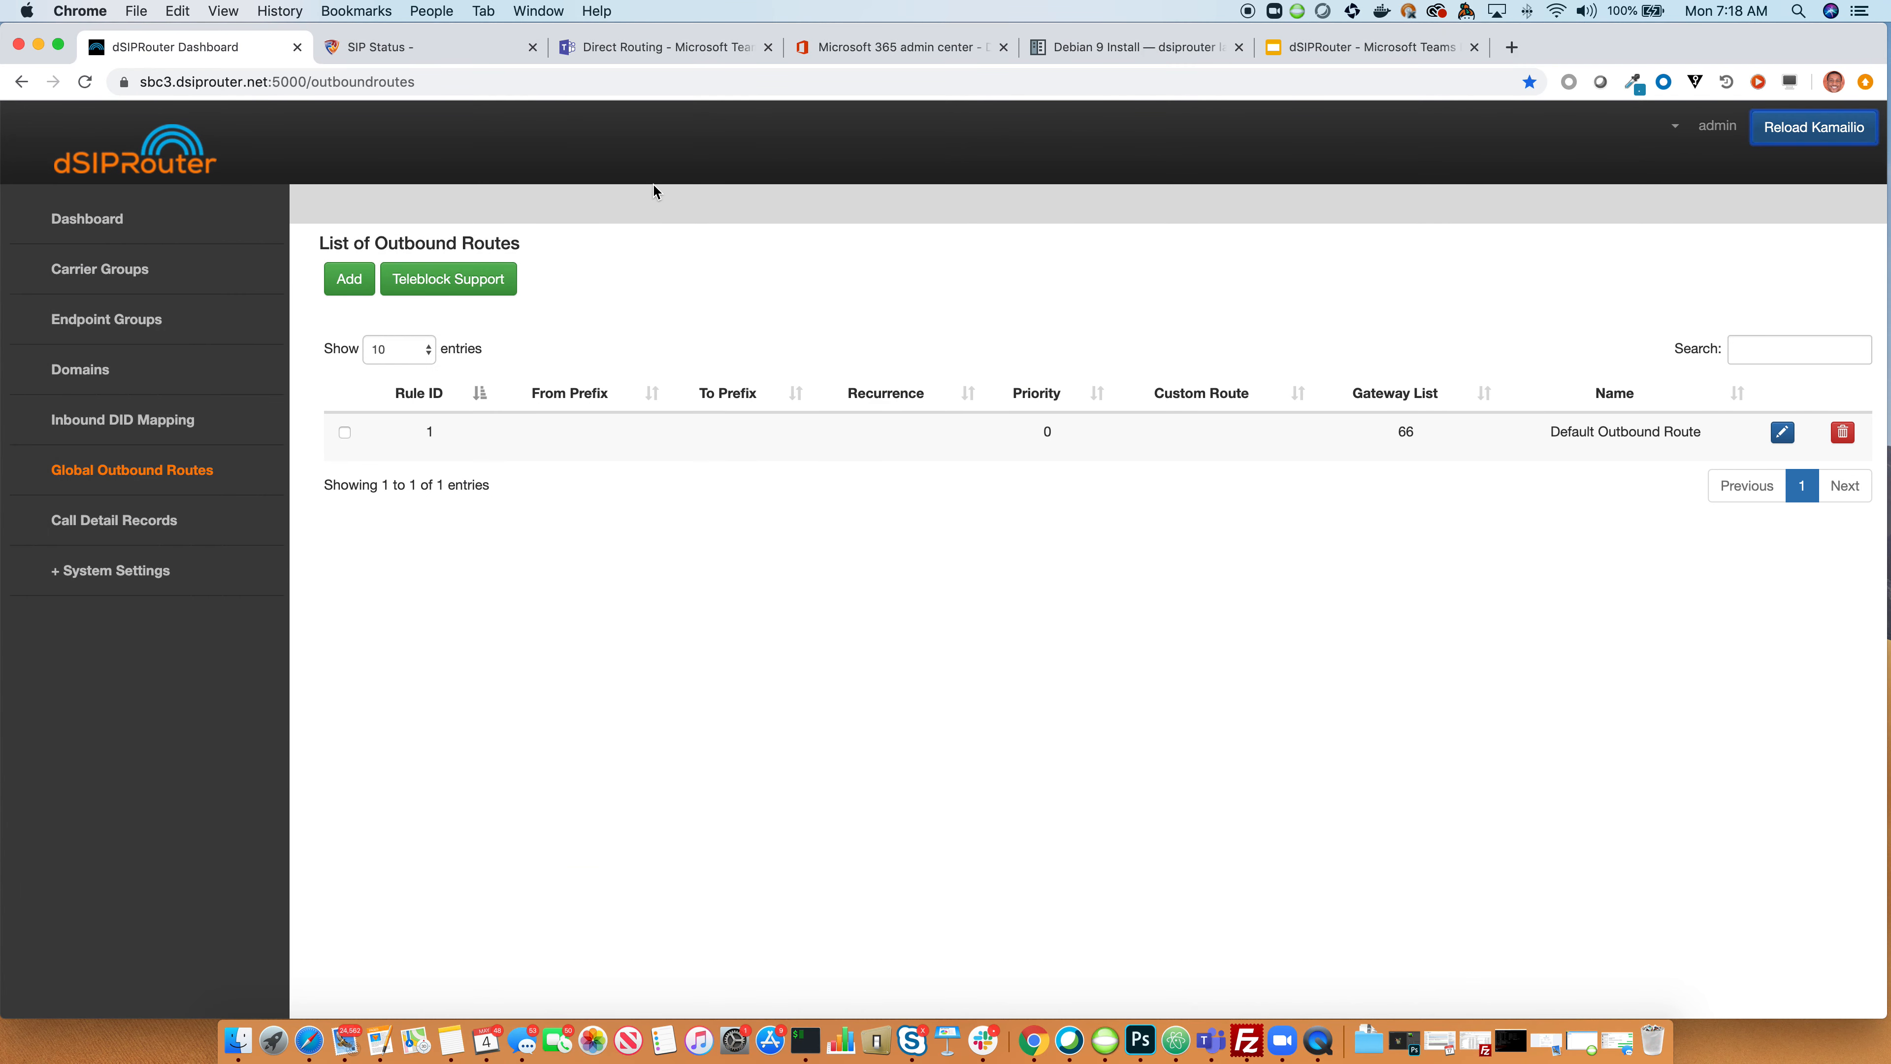